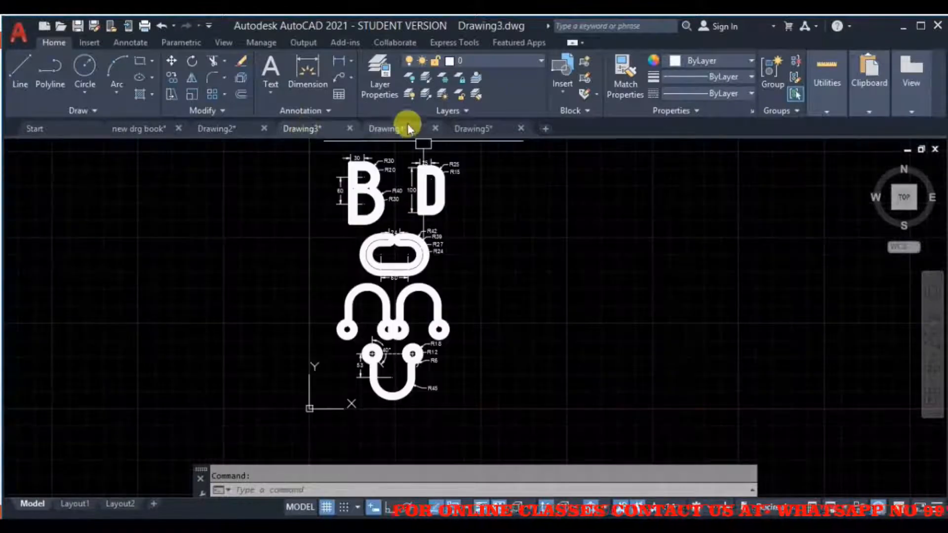
# - View the dimensioned bracket in Drawing5 and create a new blank drawing
pyautogui.click(481, 126)
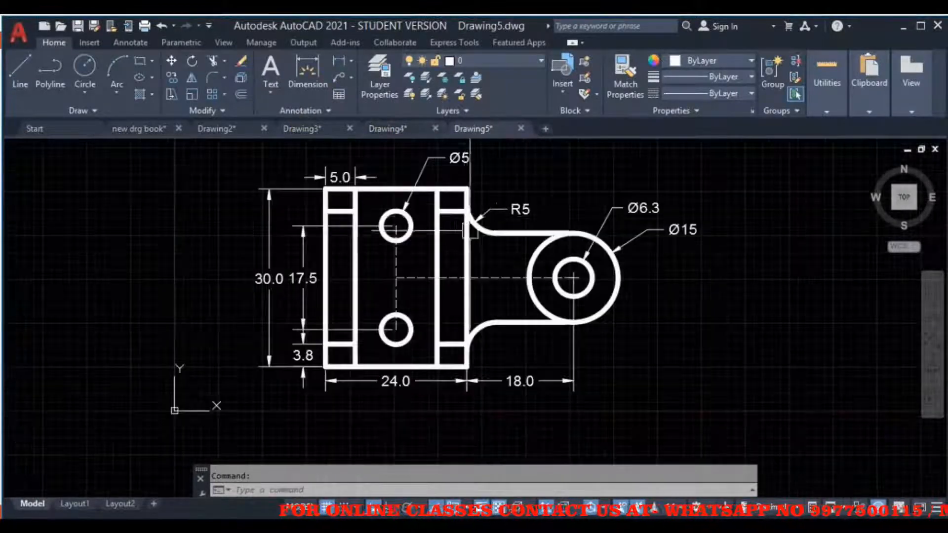
pyautogui.moveTo(473, 236); pyautogui.dragTo(433, 247, button='middle')
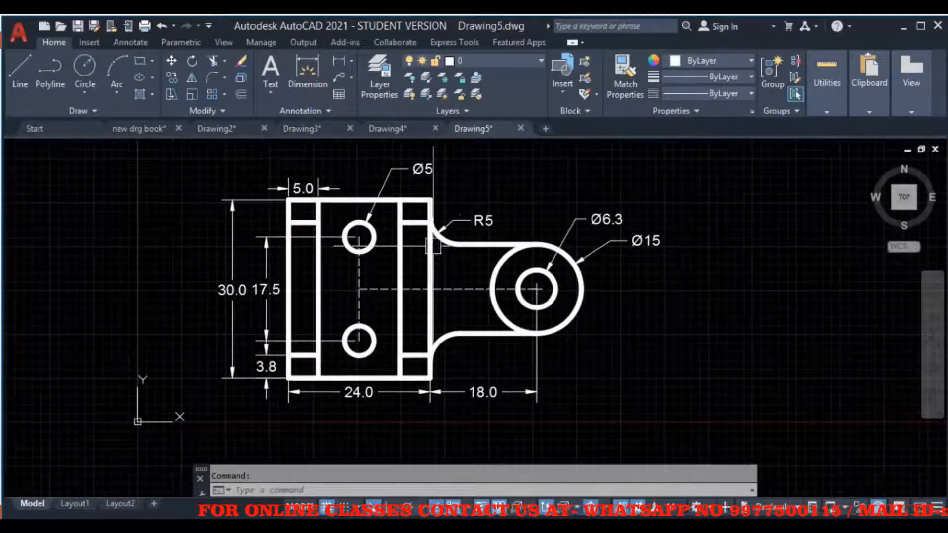
pyautogui.click(546, 131)
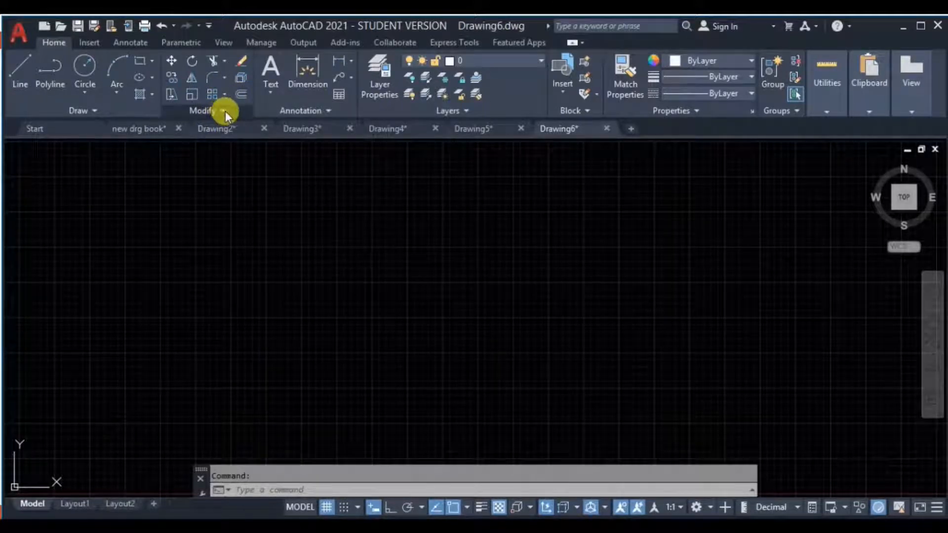
# - Look up the Join command among the additional modify tools
pyautogui.click(223, 111)
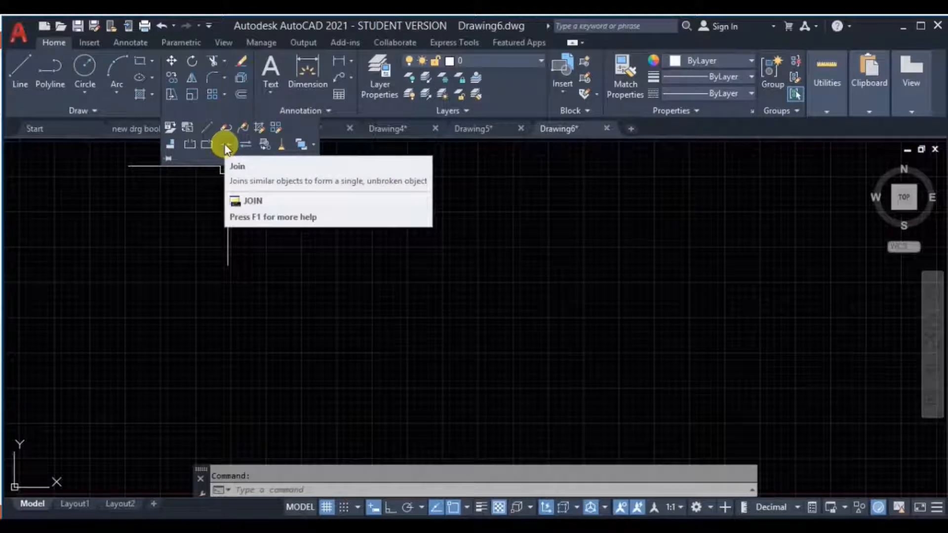
pyautogui.press('Escape')
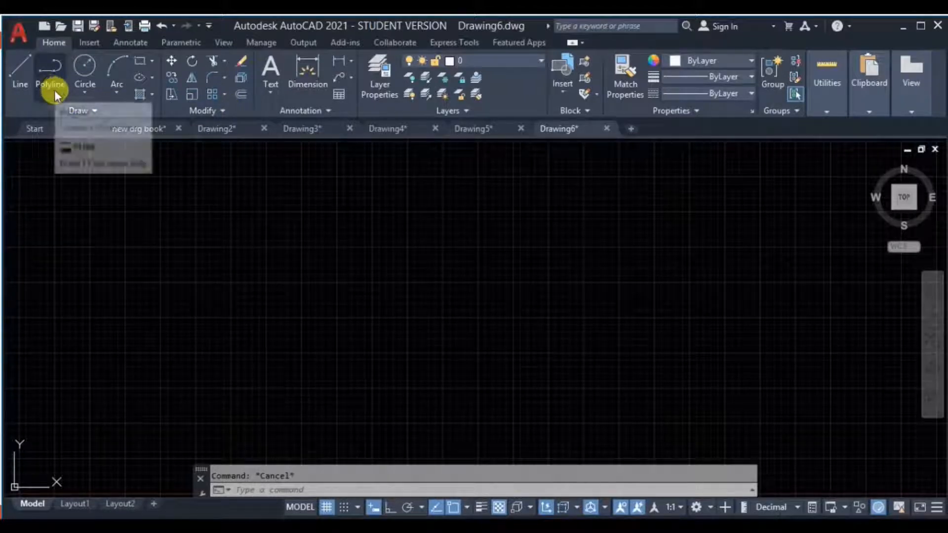
# - Draw a chain of four connected segments with the Line command, stepping down and rising again at its end
pyautogui.click(17, 77)
pyautogui.click(172, 201)
pyautogui.click(425, 201)
pyautogui.click(435, 362)
pyautogui.click(644, 362)
pyautogui.click(695, 234)
pyautogui.press('Escape')
pyautogui.moveTo(221, 166); pyautogui.dragTo(148, 228, button='middle')
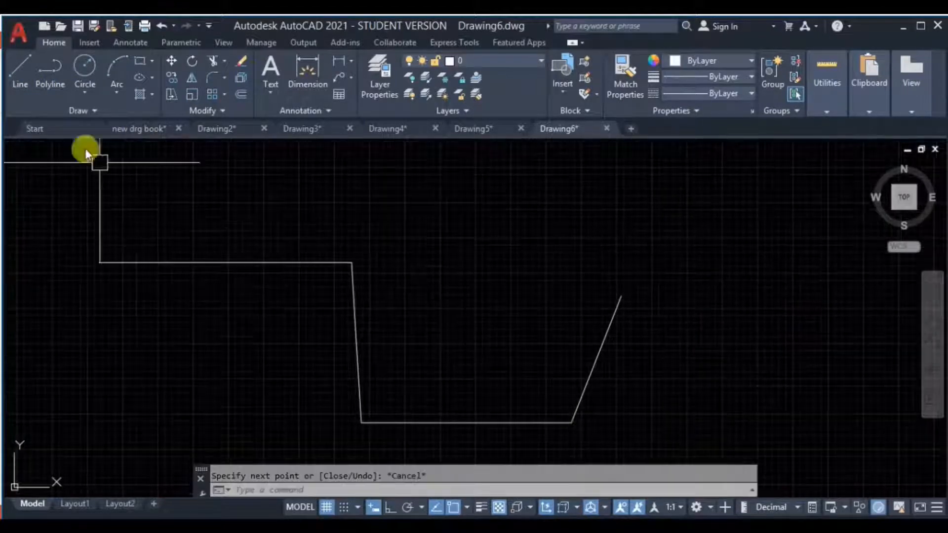
# - Draw a four-segment polyline of similar shape just above the line chain
pyautogui.click(53, 83)
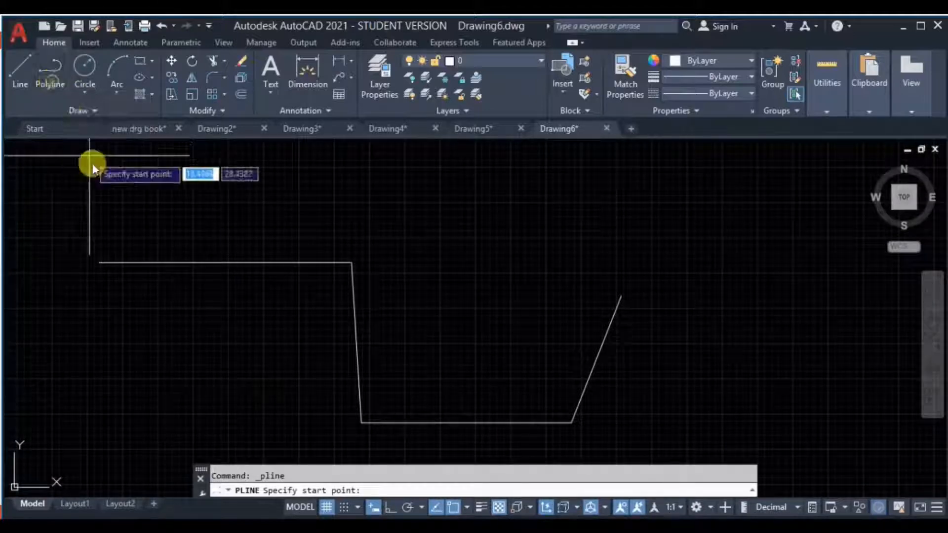
pyautogui.click(123, 208)
pyautogui.click(449, 364)
pyautogui.click(545, 342)
pyautogui.click(609, 210)
pyautogui.press('Escape')
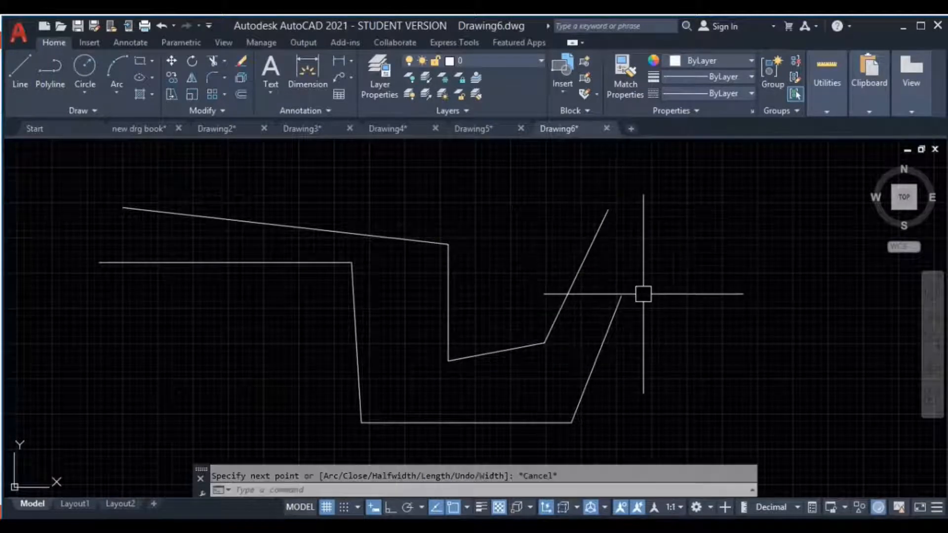
pyautogui.moveTo(644, 293); pyautogui.dragTo(644, 280, button='middle')
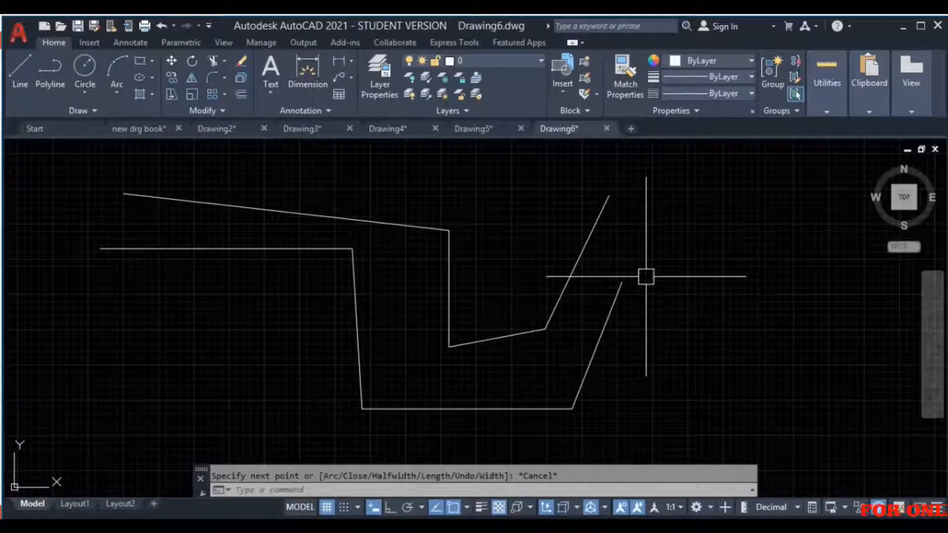
pyautogui.moveTo(646, 276); pyautogui.dragTo(650, 270, button='middle')
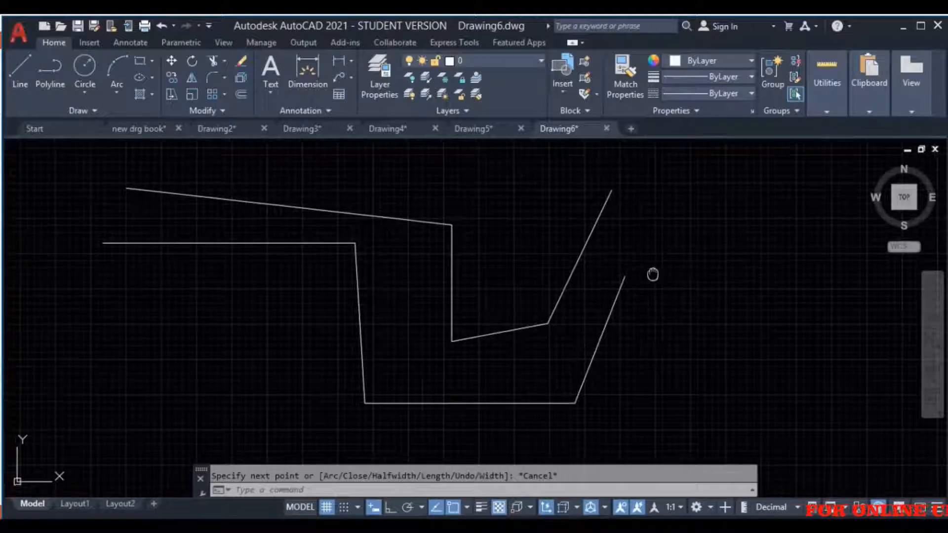
# - Select the individual line segments and the polyline in turn to compare how each is picked
pyautogui.click(317, 242)
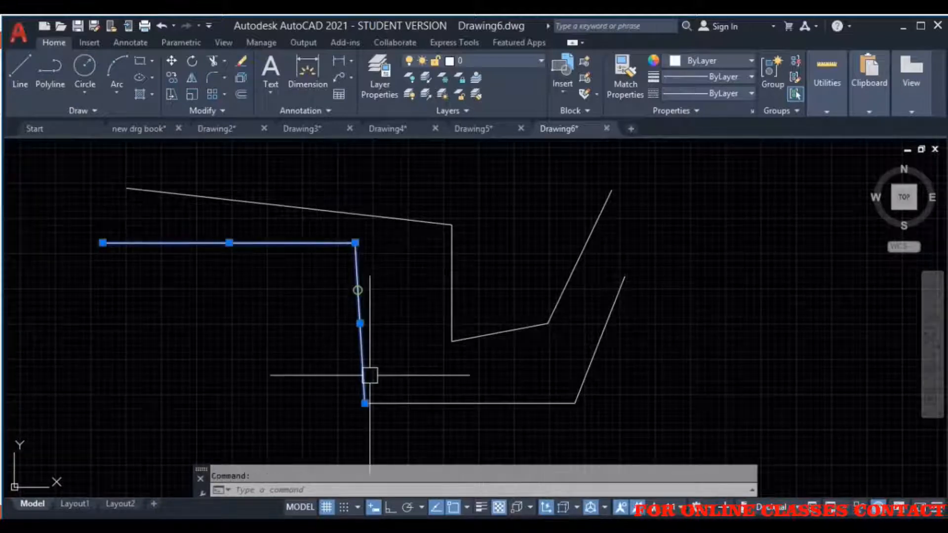
pyautogui.click(607, 330)
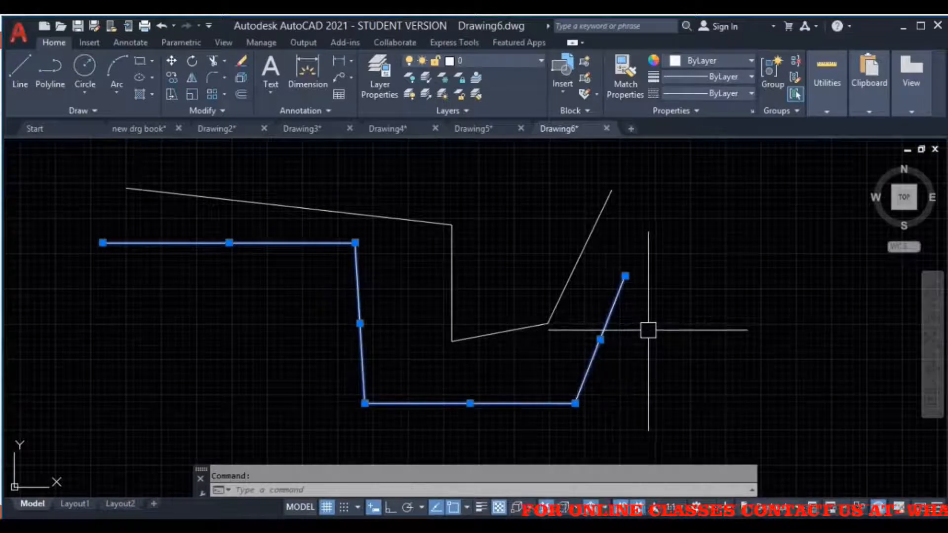
pyautogui.press('Escape')
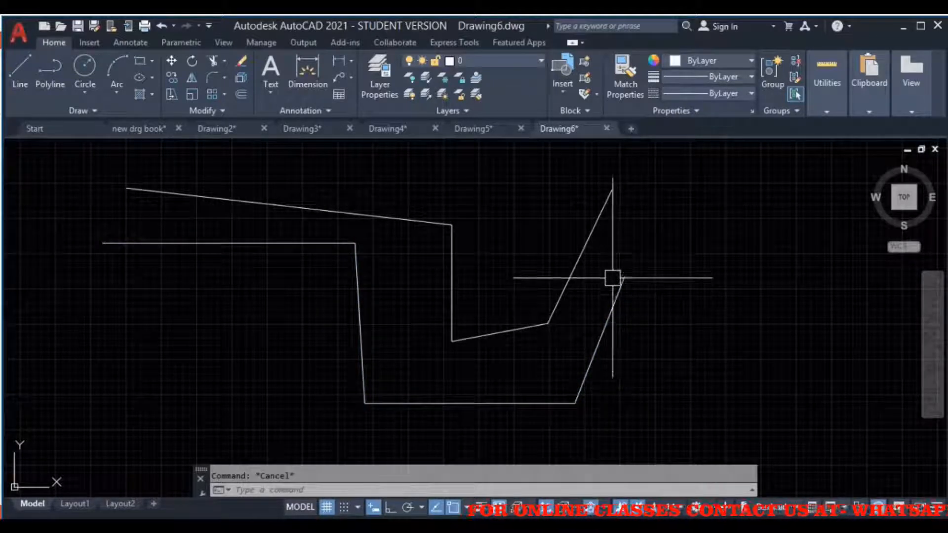
pyautogui.click(600, 223)
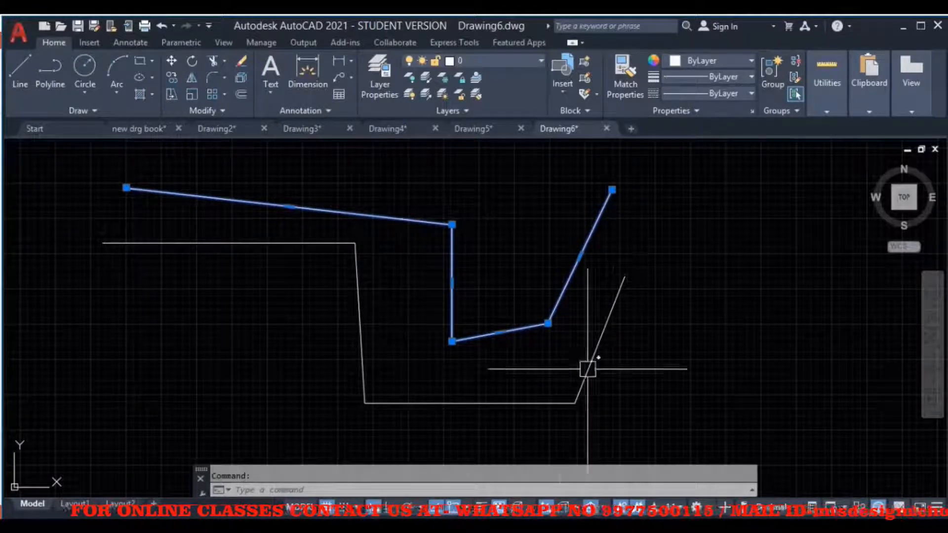
# - Delete both the line chain and the polyline
pyautogui.click(697, 235)
pyautogui.click(496, 407)
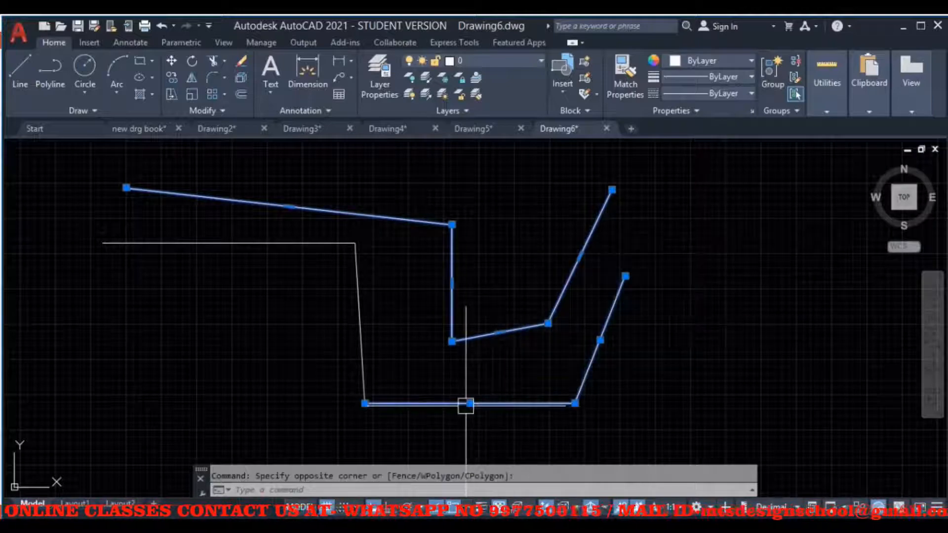
pyautogui.press('Delete')
# - Draw a chain of five connected segments with the Line command in the empty drawing
pyautogui.click(17, 92)
pyautogui.click(143, 244)
pyautogui.click(435, 244)
pyautogui.click(436, 381)
pyautogui.click(677, 411)
pyautogui.click(713, 264)
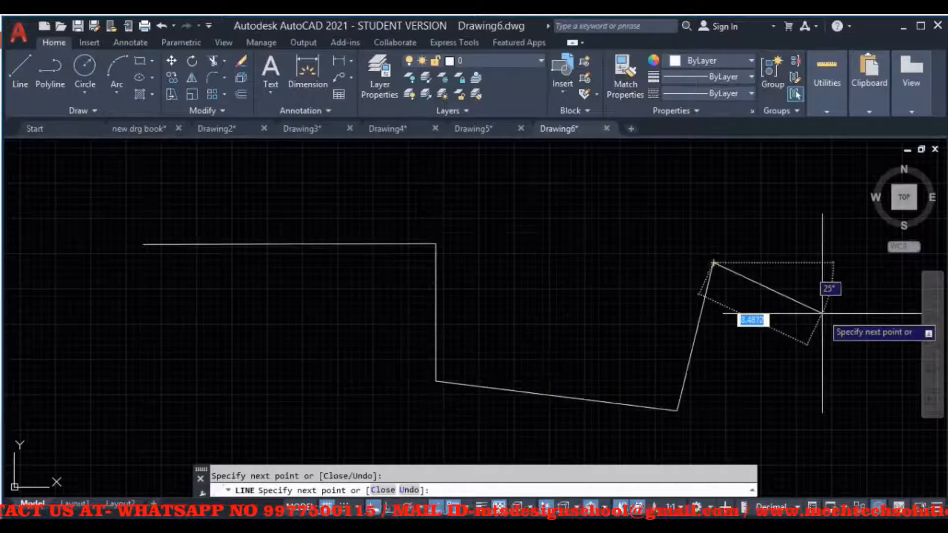
pyautogui.click(821, 314)
pyautogui.press('Escape')
# - Draw a five-segment polyline above the line chain
pyautogui.click(42, 84)
pyautogui.moveTo(585, 288); pyautogui.dragTo(558, 380, button='middle')
pyautogui.click(128, 191)
pyautogui.click(463, 191)
pyautogui.click(478, 327)
pyautogui.click(607, 327)
pyautogui.click(635, 238)
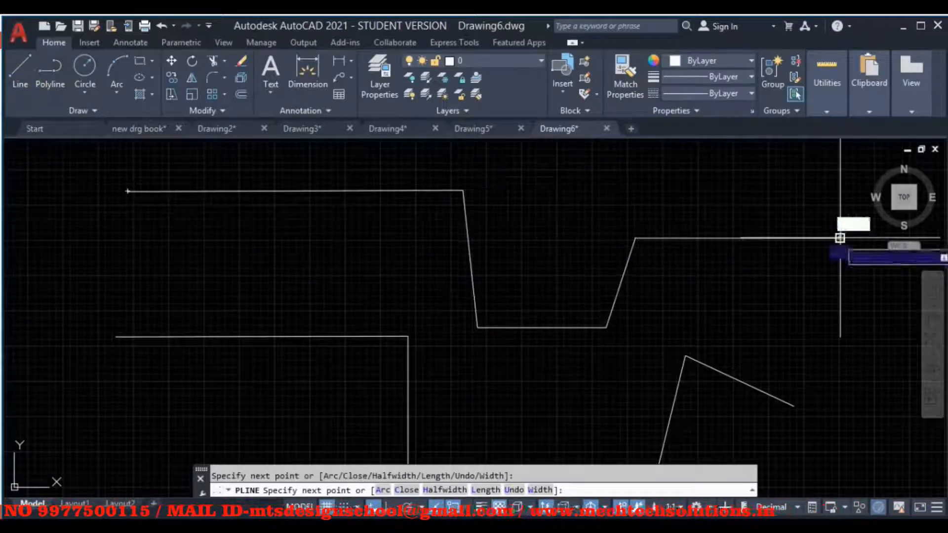
pyautogui.click(839, 239)
pyautogui.press('Escape')
# - Select the polyline through one segment, and pick the line chain's segments, to examine how each object selects
pyautogui.click(799, 184)
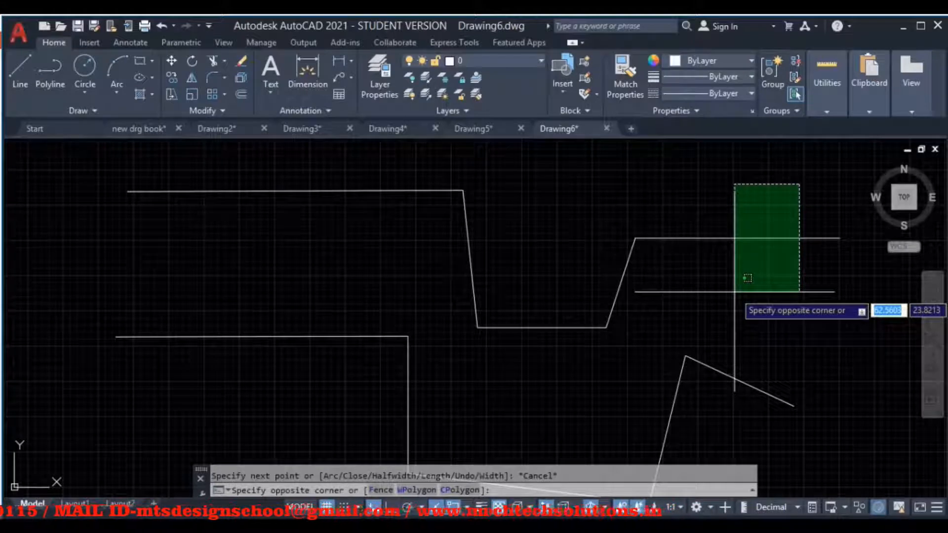
pyautogui.click(747, 278)
pyautogui.moveTo(766, 434); pyautogui.dragTo(766, 332, button='middle')
pyautogui.press('Escape')
pyautogui.click(796, 277)
pyautogui.click(488, 395)
pyautogui.click(420, 302)
pyautogui.click(333, 321)
pyautogui.click(354, 213)
pyautogui.click(248, 339)
pyautogui.moveTo(247, 339); pyautogui.dragTo(226, 451, button='middle')
pyautogui.press('Escape')
# - Delete the polyline and the line chain together
pyautogui.scroll(-2, 568, 334)
pyautogui.moveTo(567, 334); pyautogui.dragTo(530, 277, button='middle')
pyautogui.click(734, 198)
pyautogui.click(286, 392)
pyautogui.press('Delete')
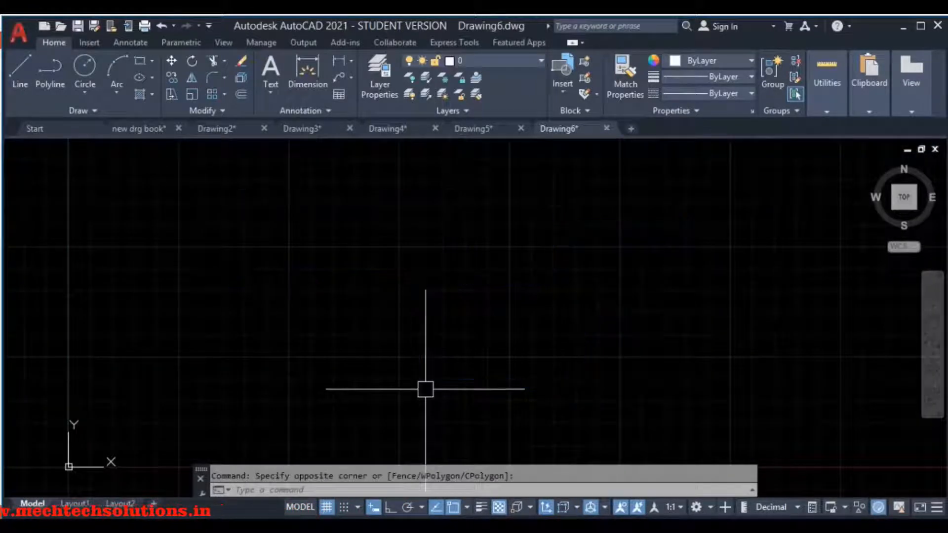
# - Draw an open chain of six connected segments with the Line command
pyautogui.click(19, 83)
pyautogui.click(203, 253)
pyautogui.click(485, 254)
pyautogui.click(475, 424)
pyautogui.click(691, 424)
pyautogui.click(743, 375)
pyautogui.click(743, 277)
pyautogui.click(817, 218)
pyautogui.press('Escape')
# - Pick the chain's segments one by one to check whether they are separate objects, and clear the selection
pyautogui.moveTo(800, 258); pyautogui.dragTo(771, 216, button='middle')
pyautogui.click(749, 212)
pyautogui.click(707, 252)
pyautogui.click(714, 285)
pyautogui.click(703, 345)
pyautogui.click(569, 384)
pyautogui.click(452, 298)
pyautogui.click(422, 214)
pyautogui.scroll(-2, 530, 279)
pyautogui.moveTo(530, 279); pyautogui.dragTo(526, 279, button='middle')
pyautogui.press('Escape')
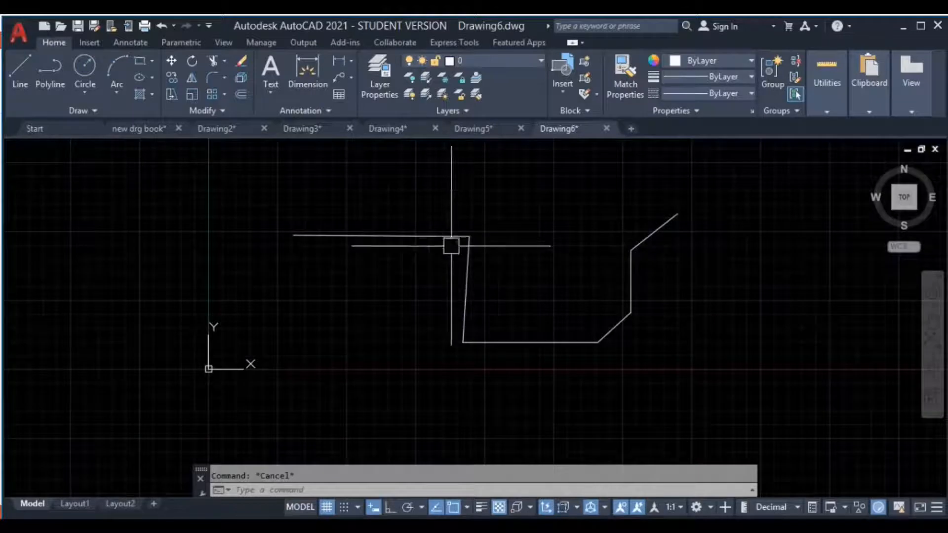
# - Join all six segments of the chain into a single polyline
pyautogui.click(747, 183)
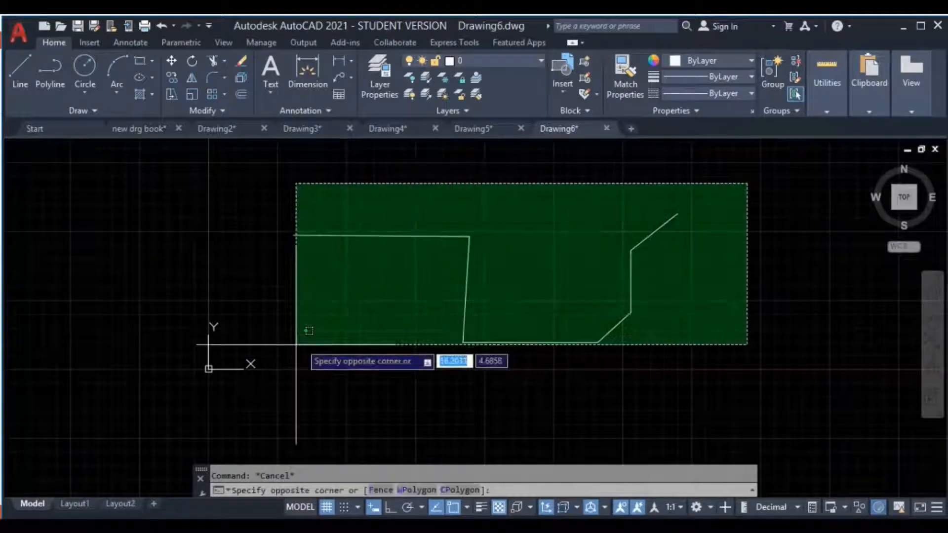
pyautogui.click(265, 362)
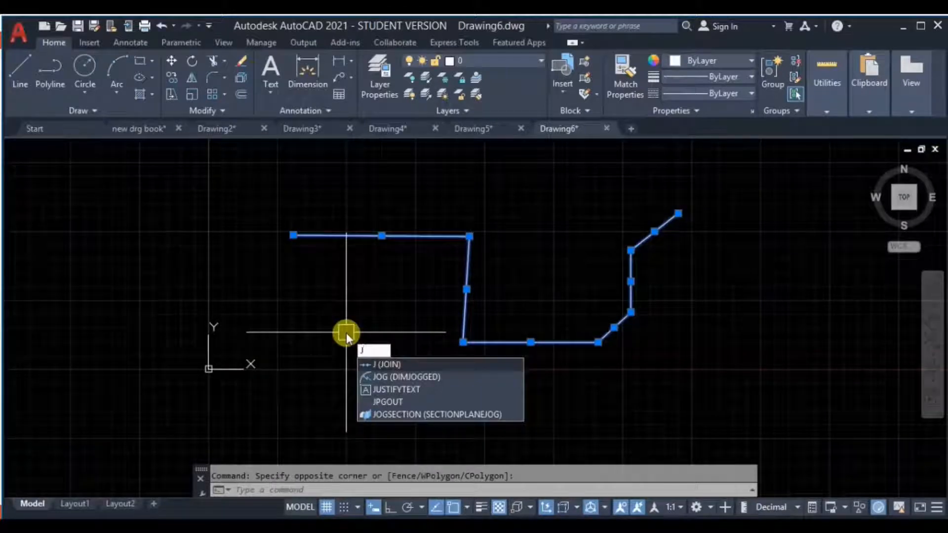
pyautogui.press('Return')
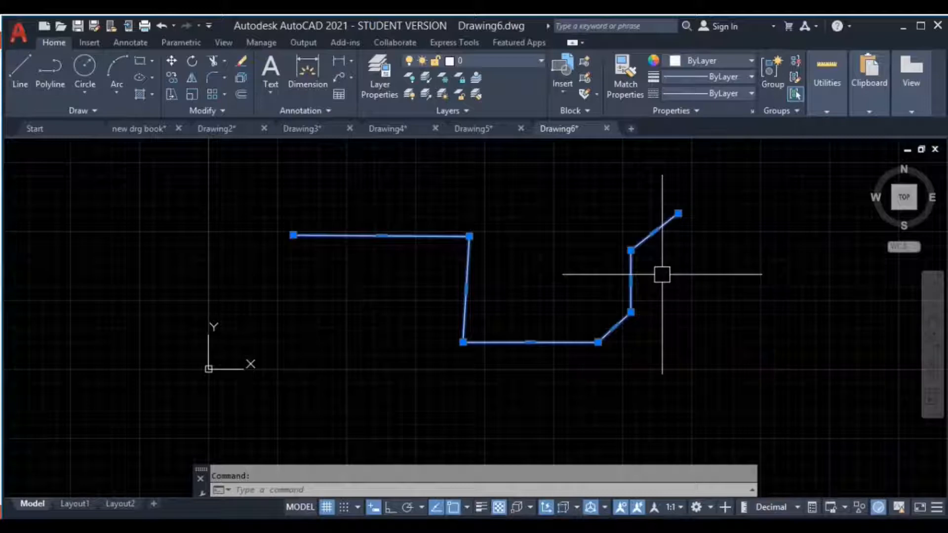
# - Delete the joined polyline and draw a new zigzag chain of six connected line segments
pyautogui.press('Delete')
pyautogui.click(20, 72)
pyautogui.click(188, 233)
pyautogui.click(462, 204)
pyautogui.click(461, 349)
pyautogui.click(595, 331)
pyautogui.click(591, 236)
pyautogui.click(744, 194)
pyautogui.click(705, 372)
pyautogui.press('Escape')
# - Draw a detached line below the zigzag chain and select only the connected segments to show the gap
pyautogui.click(32, 79)
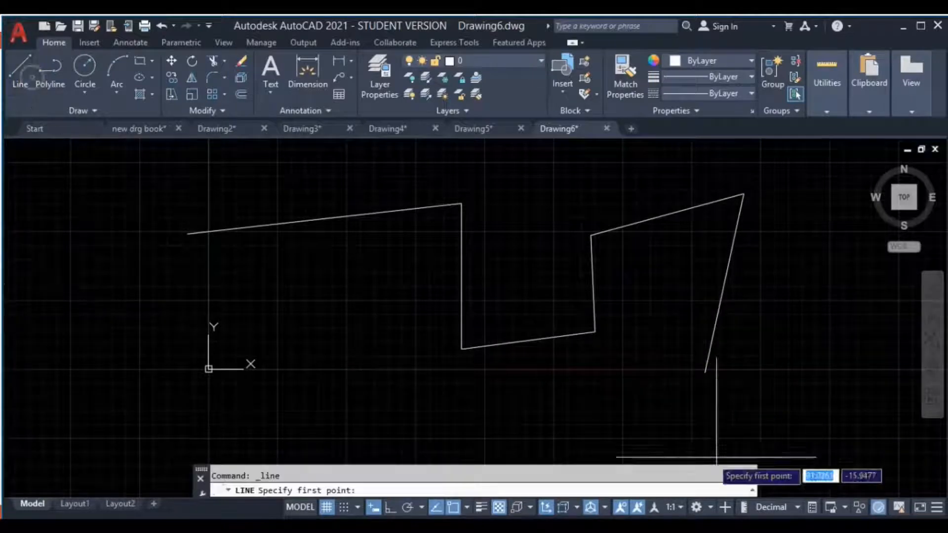
pyautogui.click(479, 425)
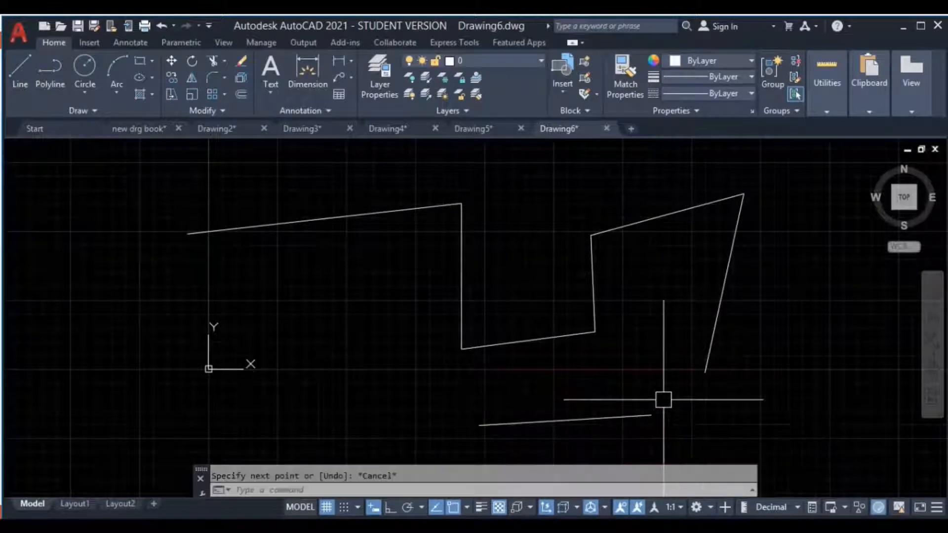
pyautogui.click(792, 175)
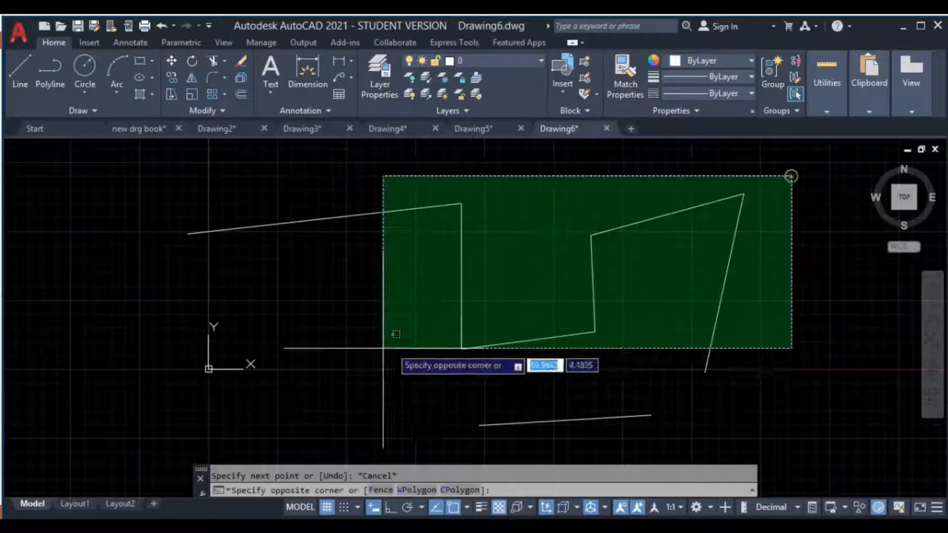
pyautogui.click(319, 383)
pyautogui.moveTo(370, 382); pyautogui.dragTo(373, 347, button='middle')
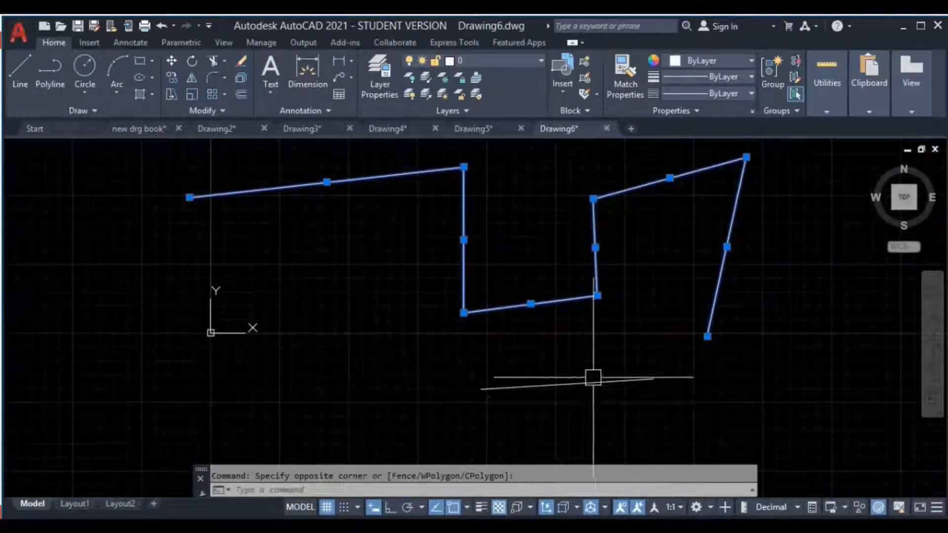
pyautogui.press('Escape')
# - Delete the detached line below the zigzag chain
pyautogui.click(661, 370)
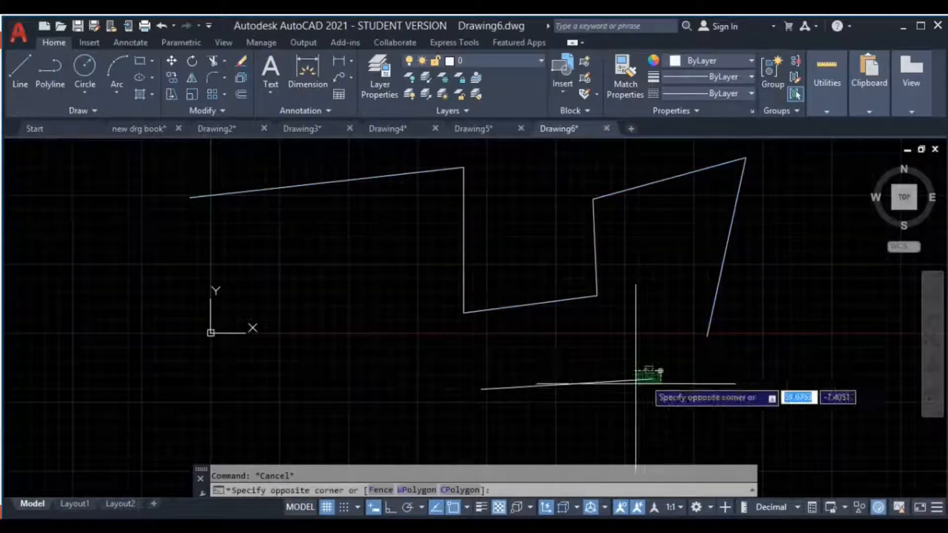
pyautogui.click(550, 417)
pyautogui.press('Delete')
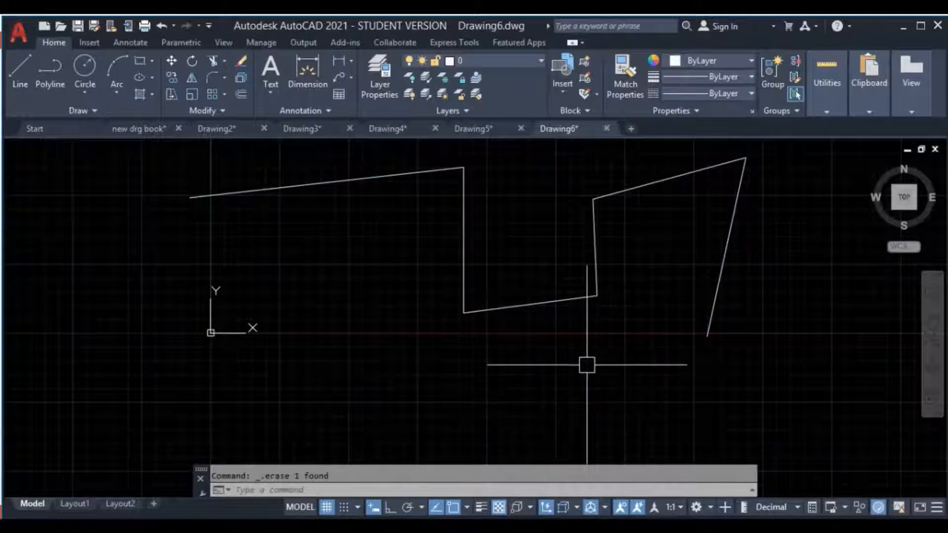
# - Draw a line from the zigzag chain's free lower-right endpoint, sloping down to the left
pyautogui.write('l')
pyautogui.press('Return')
pyautogui.scroll(5, 701, 339)
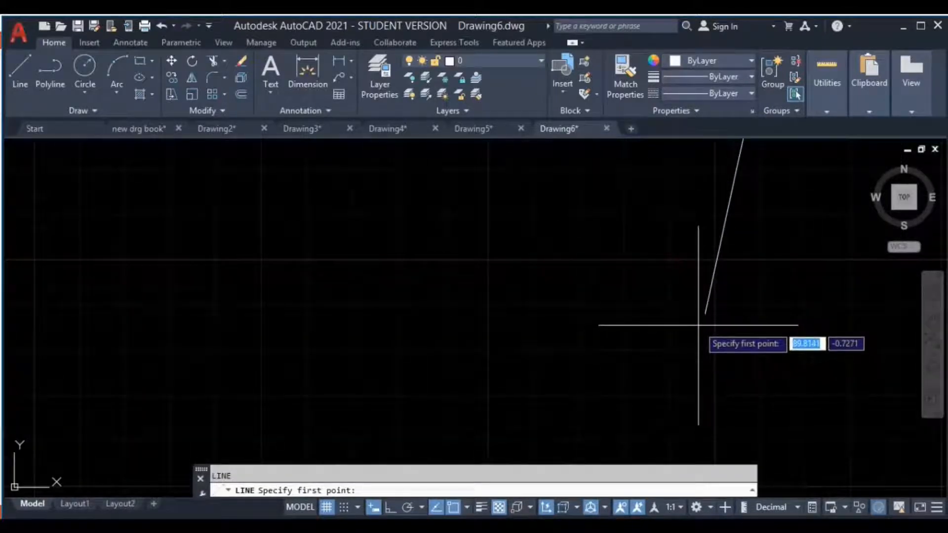
pyautogui.click(697, 325)
pyautogui.scroll(-5, 491, 394)
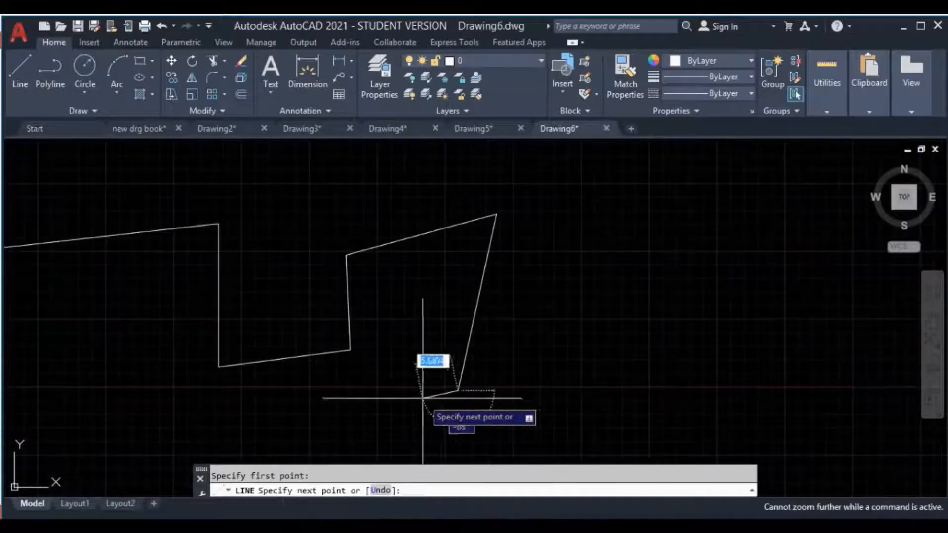
pyautogui.click(461, 388)
pyautogui.press('Escape')
# - Delete the line attached to the zigzag chain's lower-right endpoint
pyautogui.scroll(2, 717, 349)
pyautogui.scroll(-4, 738, 353)
pyautogui.moveTo(738, 353); pyautogui.dragTo(654, 347, button='middle')
pyautogui.click(644, 345)
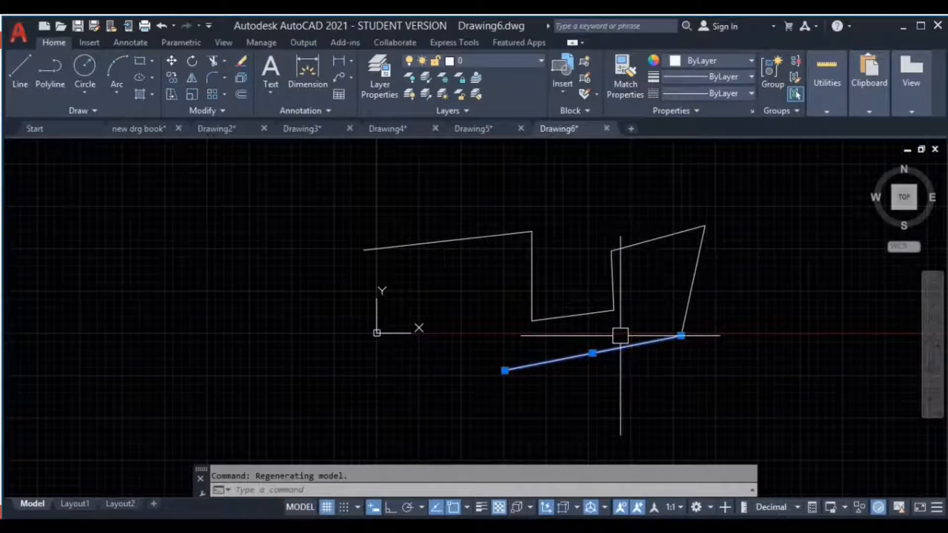
pyautogui.moveTo(764, 325); pyautogui.dragTo(643, 342, button='middle')
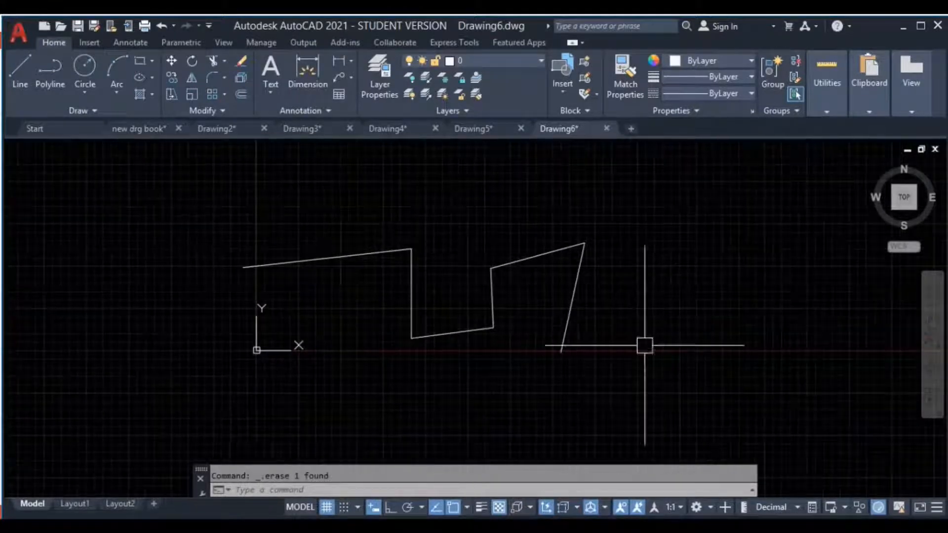
# - Join the six segments of the zigzag chain into one polyline and select it to check the result
pyautogui.click(676, 192)
pyautogui.click(198, 382)
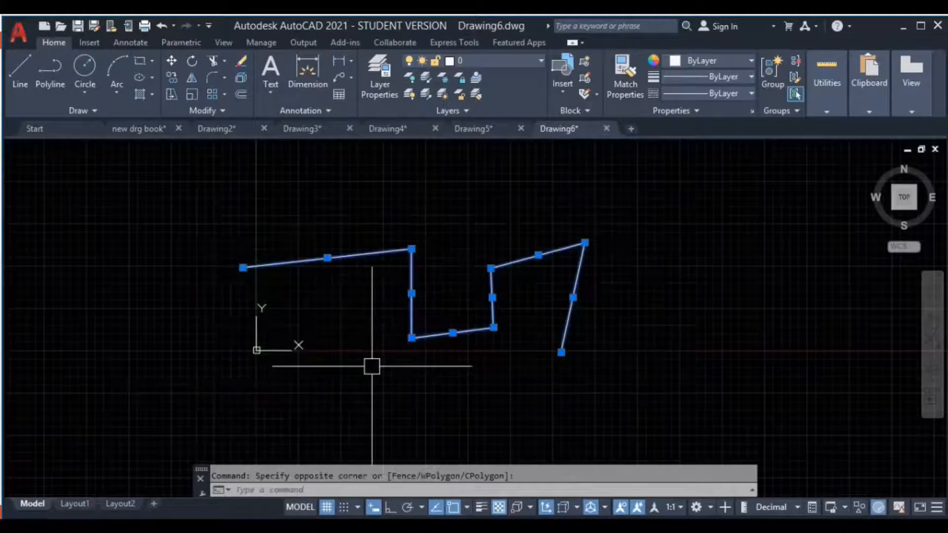
pyautogui.write('j')
pyautogui.press('Return')
pyautogui.click(412, 307)
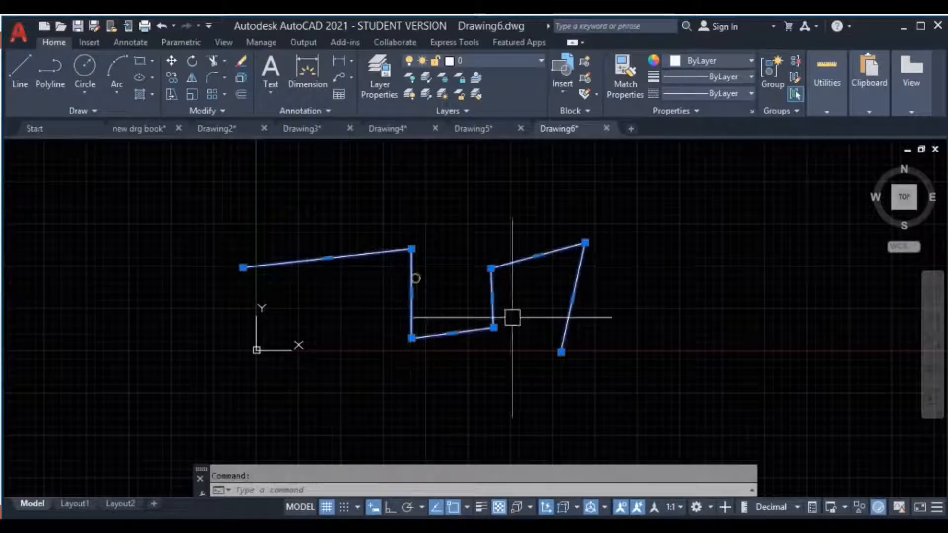
# - Delete the joined zigzag polyline and draw a new open chain of six connected lines
pyautogui.press('Delete')
pyautogui.click(14, 91)
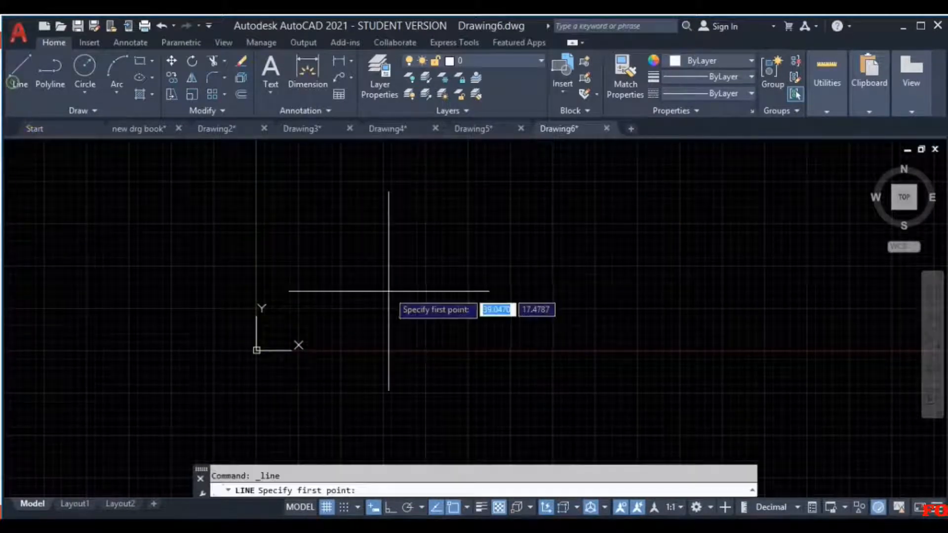
pyautogui.click(275, 254)
pyautogui.click(480, 244)
pyautogui.click(480, 381)
pyautogui.click(627, 381)
pyautogui.click(627, 277)
pyautogui.click(698, 247)
pyautogui.click(711, 348)
pyautogui.press('Escape')
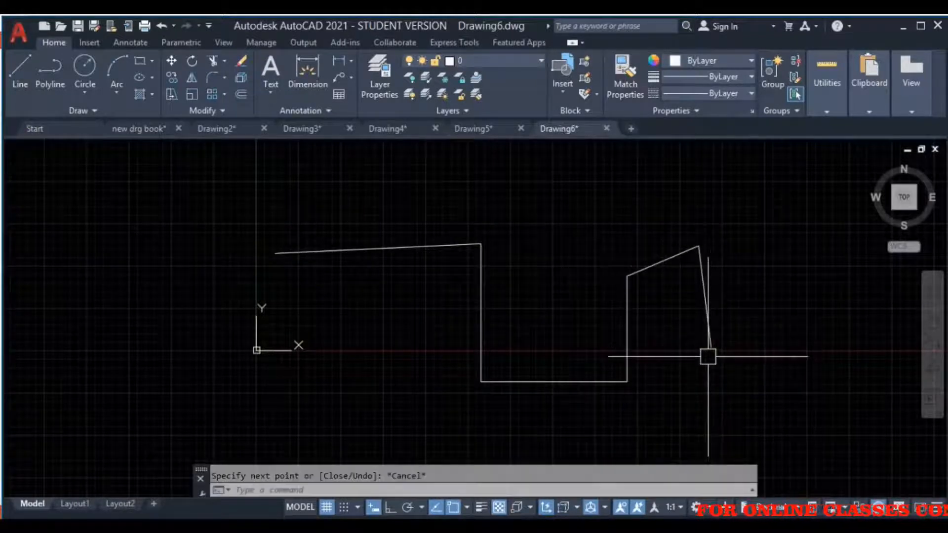
# - Join the six connected lines into one polyline and select it to check that it is a single object
pyautogui.click(724, 224)
pyautogui.click(615, 383)
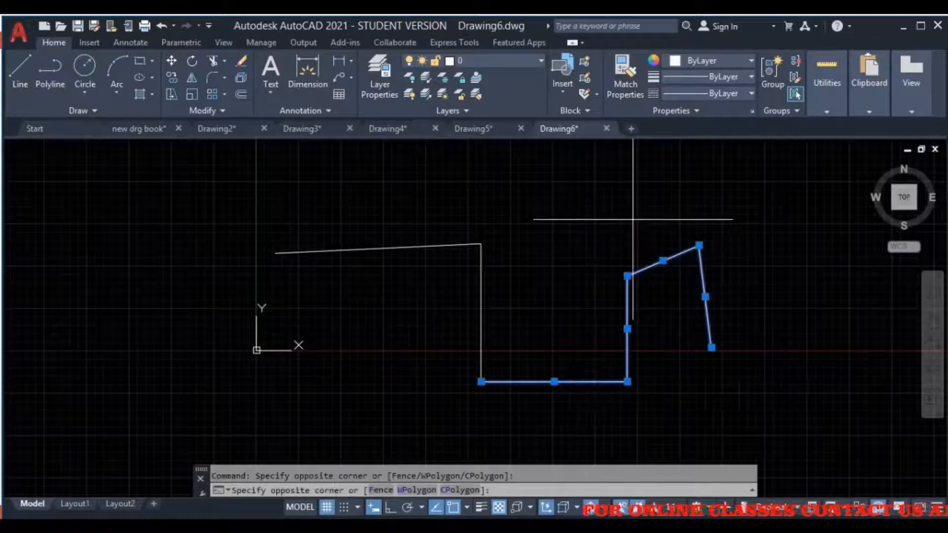
pyautogui.click(633, 219)
pyautogui.click(335, 440)
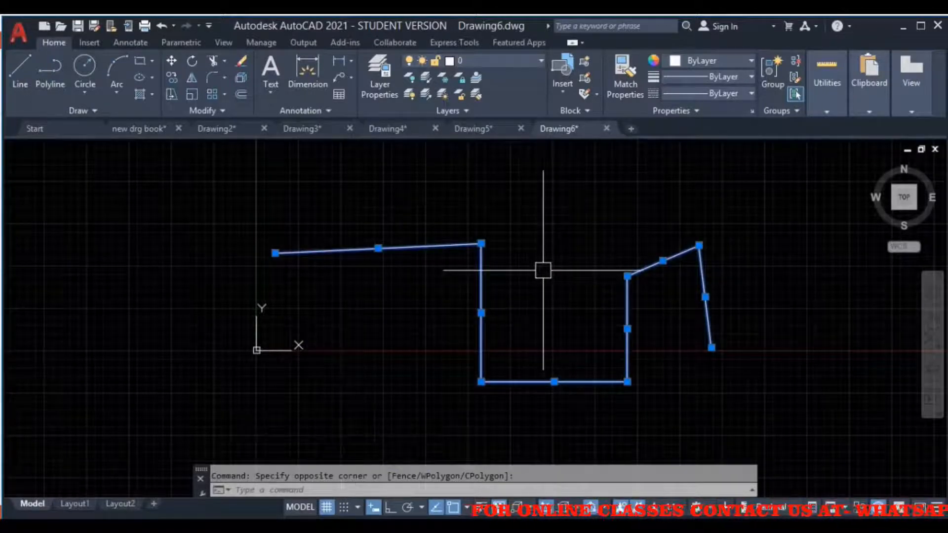
pyautogui.write('j')
pyautogui.press('Return')
pyautogui.click(627, 308)
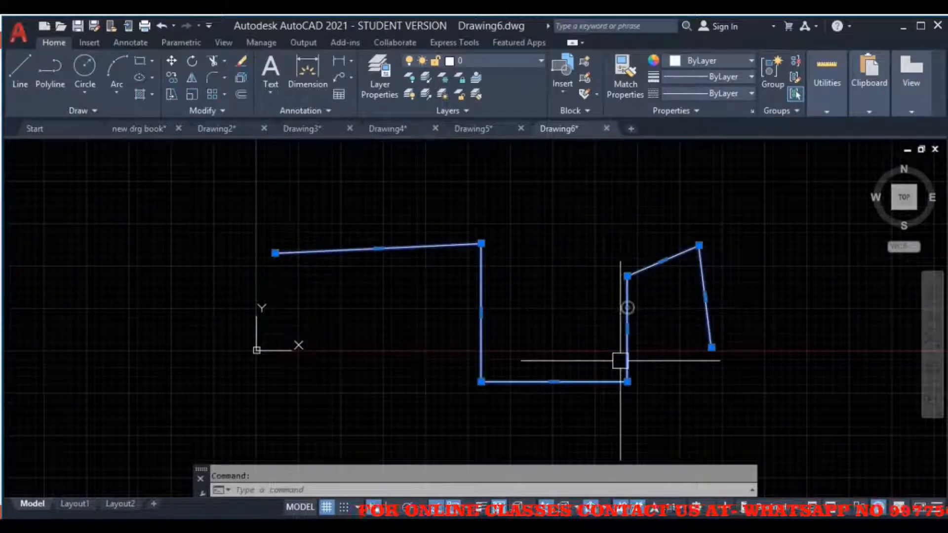
# - Delete the joined polyline and draw a larger open six-segment zigzag with the Polyline command
pyautogui.press('Delete')
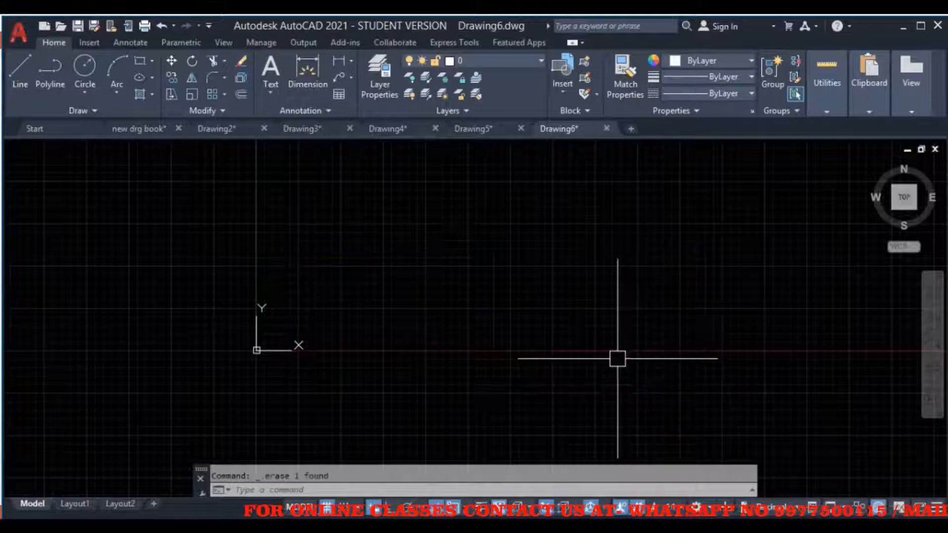
pyautogui.click(55, 73)
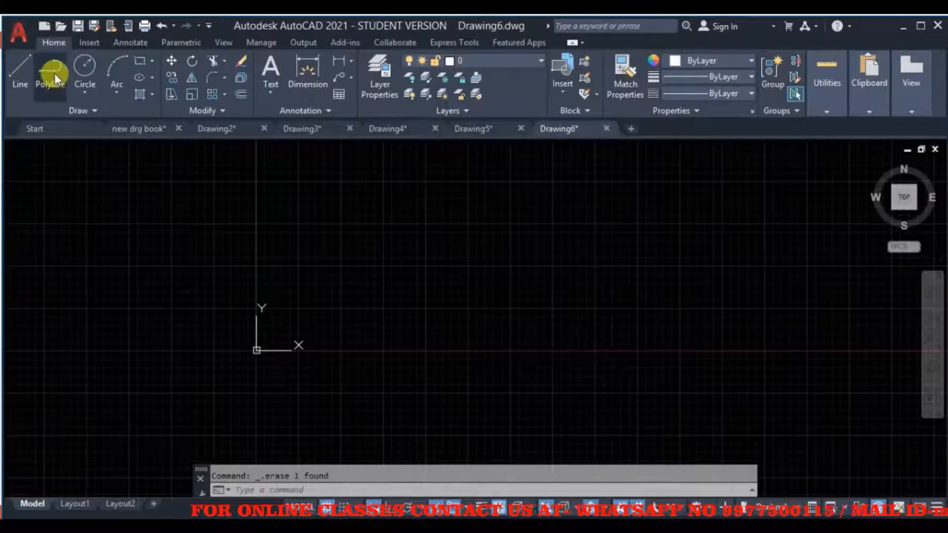
pyautogui.click(192, 237)
pyautogui.click(421, 242)
pyautogui.click(420, 358)
pyautogui.click(646, 368)
pyautogui.click(622, 214)
pyautogui.click(813, 206)
pyautogui.click(782, 361)
pyautogui.press('Escape')
# - Explode the six-segment zigzag polyline into separate lines
pyautogui.click(831, 238)
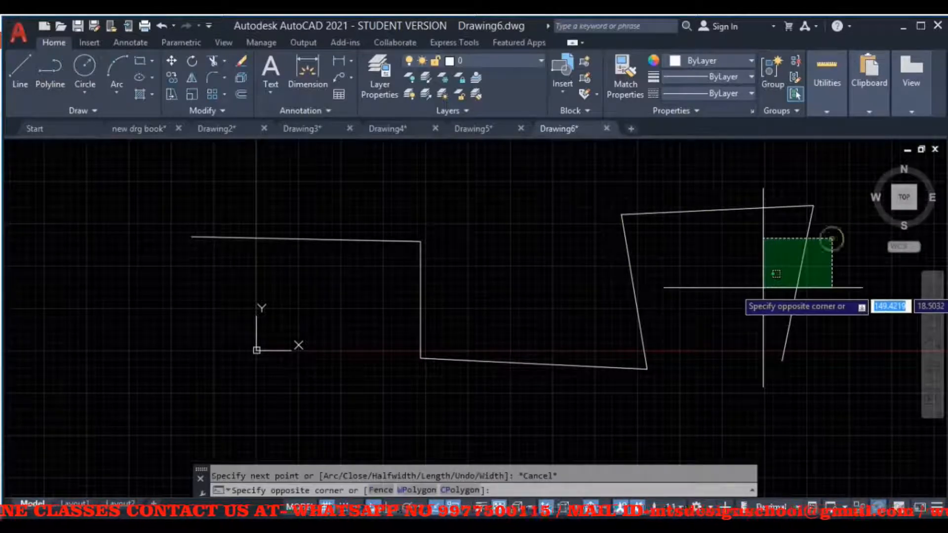
pyautogui.click(762, 290)
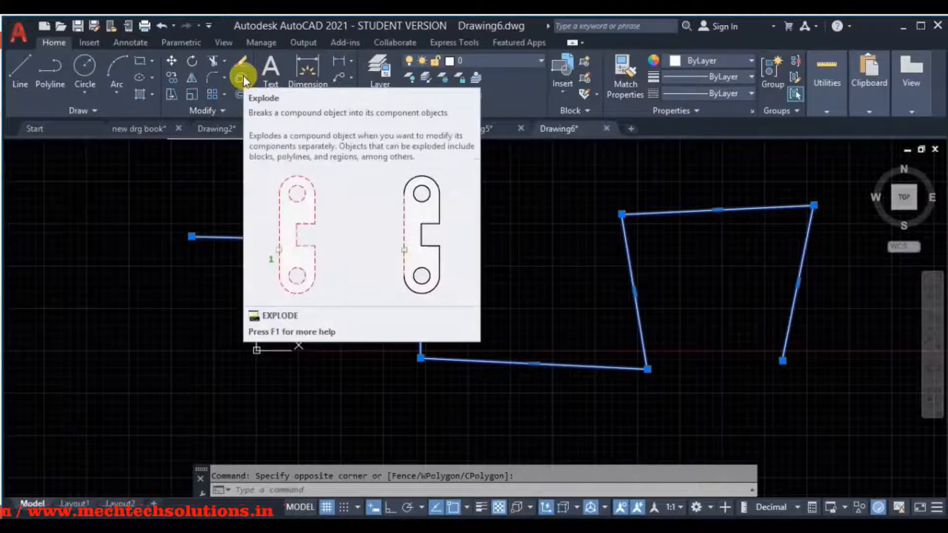
pyautogui.click(242, 79)
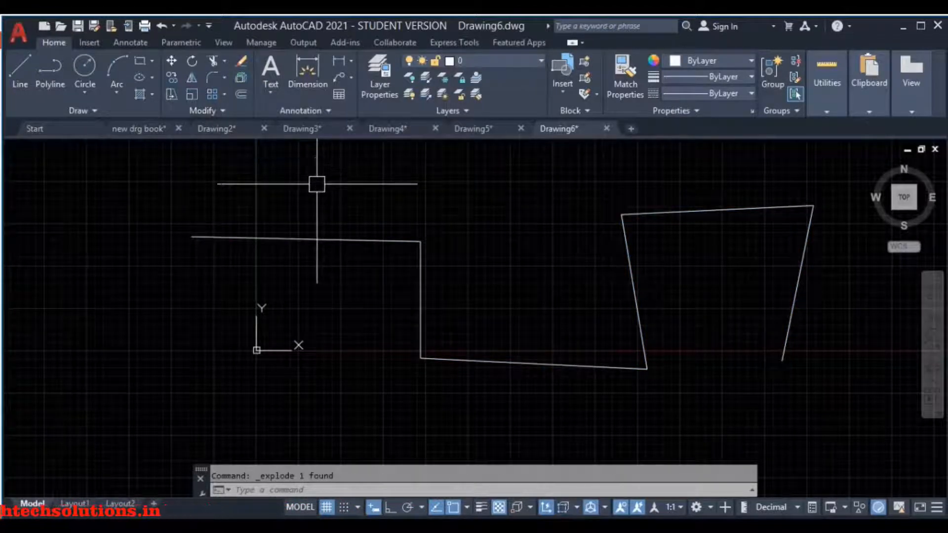
# - Delete the first three lines of the exploded zigzag together, starting from its left end
pyautogui.click(334, 241)
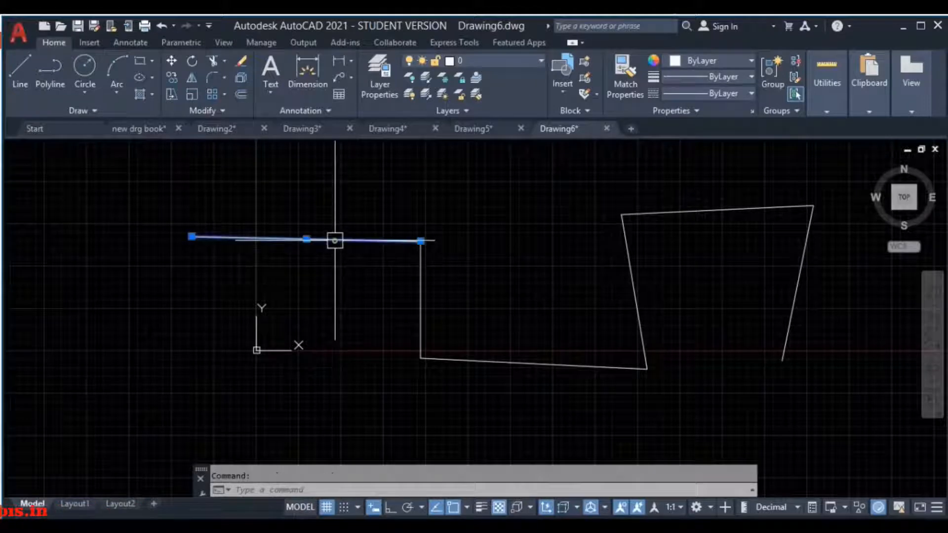
pyautogui.click(451, 306)
pyautogui.click(387, 322)
pyautogui.click(510, 338)
pyautogui.click(481, 412)
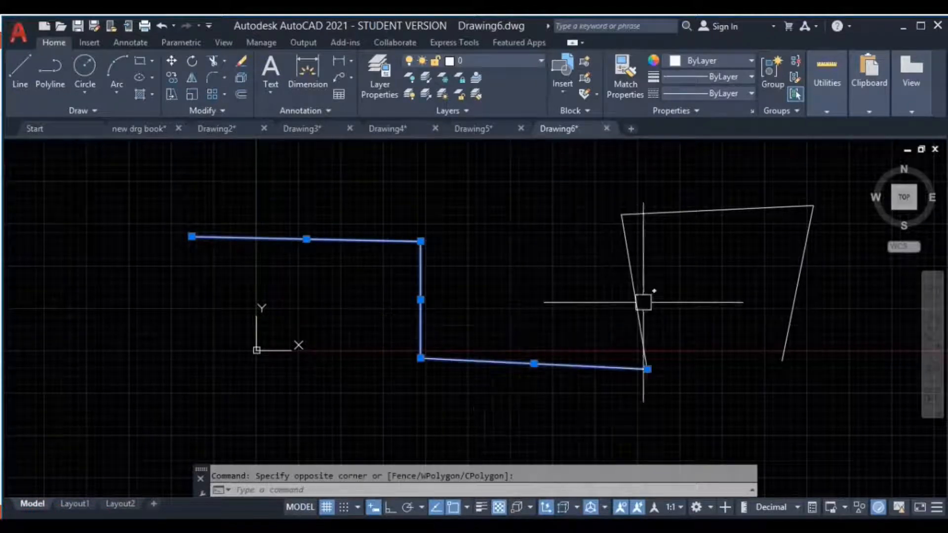
pyautogui.press('Delete')
# - Delete the three remaining lines of the exploded zigzag one at a time
pyautogui.click(681, 280)
pyautogui.click(588, 326)
pyautogui.press('Delete')
pyautogui.click(744, 182)
pyautogui.click(683, 305)
pyautogui.press('Delete')
pyautogui.click(842, 288)
pyautogui.click(729, 317)
pyautogui.press('Delete')
# - Draw a wide open zigzag polyline of four segments, ending with a segment sloping up to the left
pyautogui.click(55, 65)
pyautogui.click(127, 209)
pyautogui.click(457, 177)
pyautogui.click(456, 365)
pyautogui.click(810, 309)
pyautogui.click(745, 165)
pyautogui.press('Escape')
# - Delete the four-segment polyline as a single object and undo the deletion
pyautogui.click(813, 202)
pyautogui.click(732, 246)
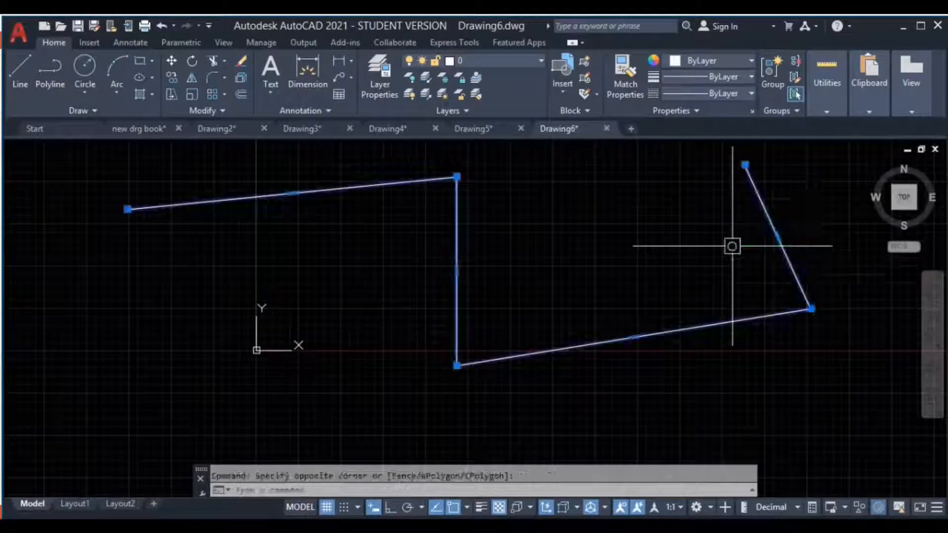
pyautogui.press('Delete')
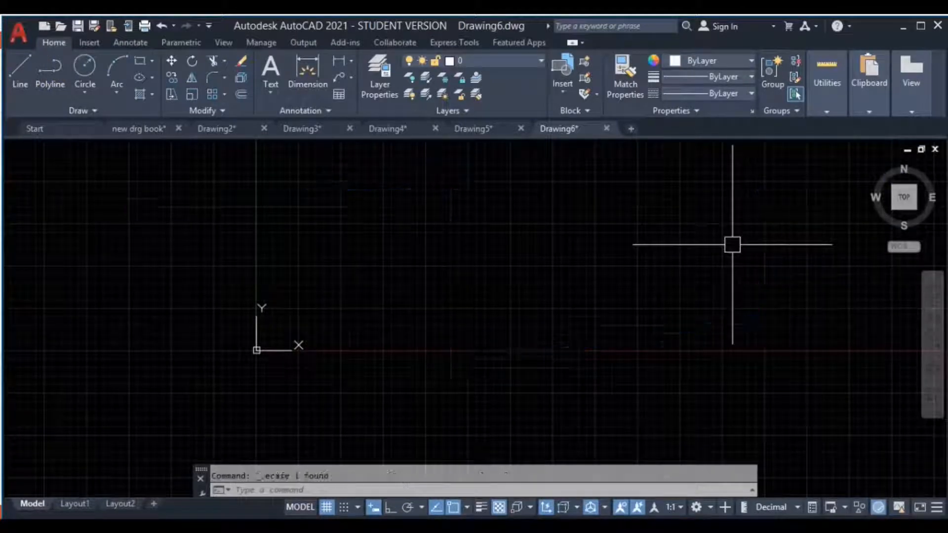
pyautogui.hotkey('ctrl', 'z')
# - Explode the restored four-segment polyline into separate lines
pyautogui.click(806, 178)
pyautogui.click(757, 247)
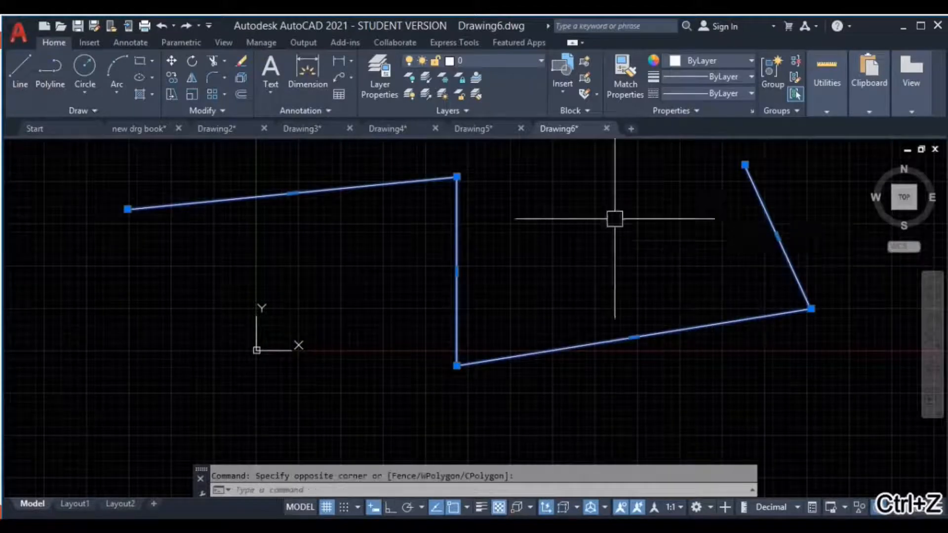
pyautogui.write('x')
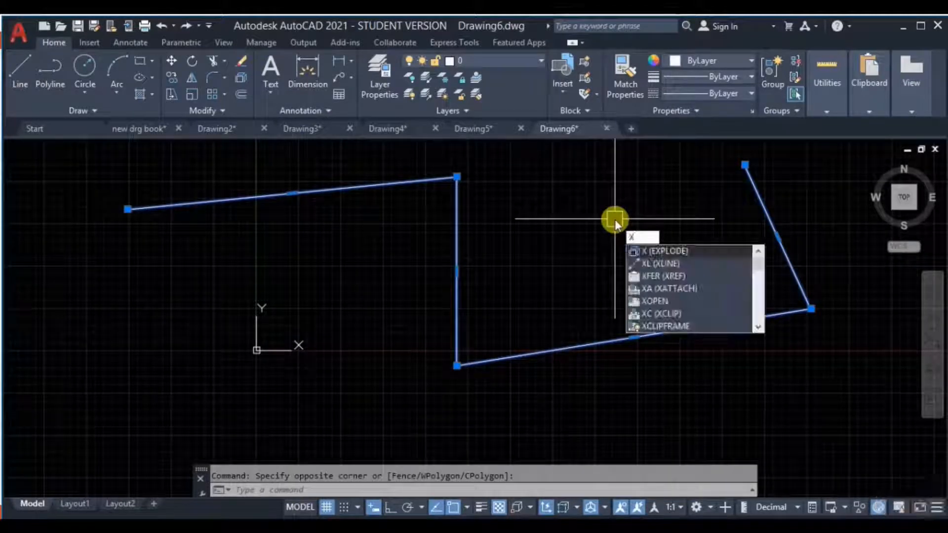
pyautogui.press('Return')
# - Delete the four lines of the exploded polyline one at a time
pyautogui.click(668, 243)
pyautogui.click(643, 353)
pyautogui.press('Delete')
pyautogui.click(472, 276)
pyautogui.click(448, 191)
pyautogui.press('Delete')
pyautogui.click(448, 169)
pyautogui.click(387, 265)
pyautogui.press('Delete')
pyautogui.click(836, 251)
pyautogui.click(743, 296)
pyautogui.press('Delete')
# - Draw a wide rectangle to the right of the origin and explode it into separate lines
pyautogui.click(141, 61)
pyautogui.click(332, 198)
pyautogui.click(684, 280)
pyautogui.click(586, 317)
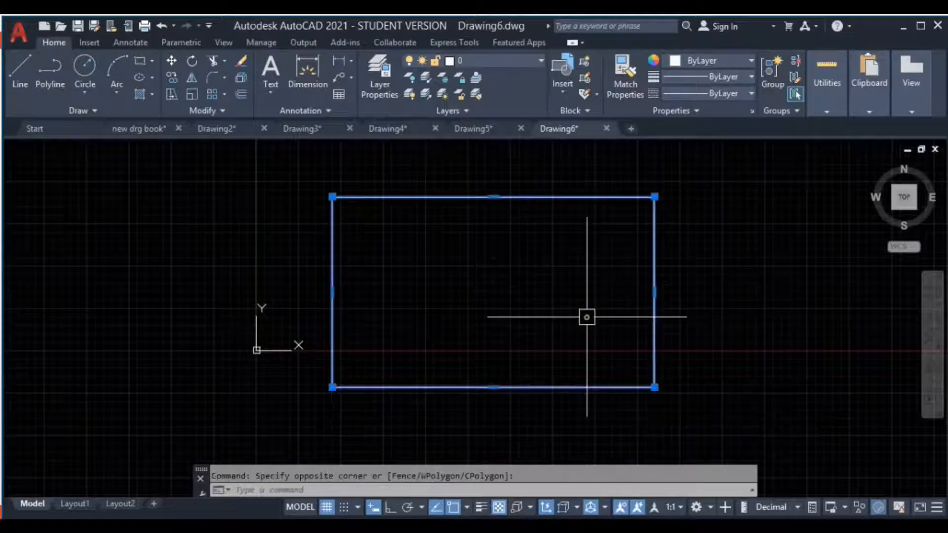
pyautogui.write('x')
pyautogui.press('Return')
# - Delete the right and top sides of the exploded rectangle and undo the deletions
pyautogui.click(681, 283)
pyautogui.click(622, 296)
pyautogui.press('Delete')
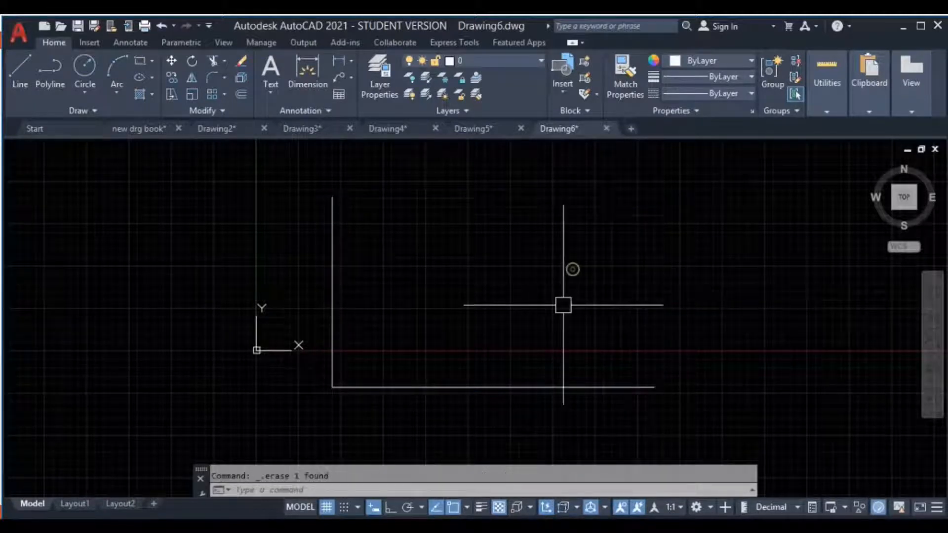
pyautogui.hotkey('ctrl', 'z')
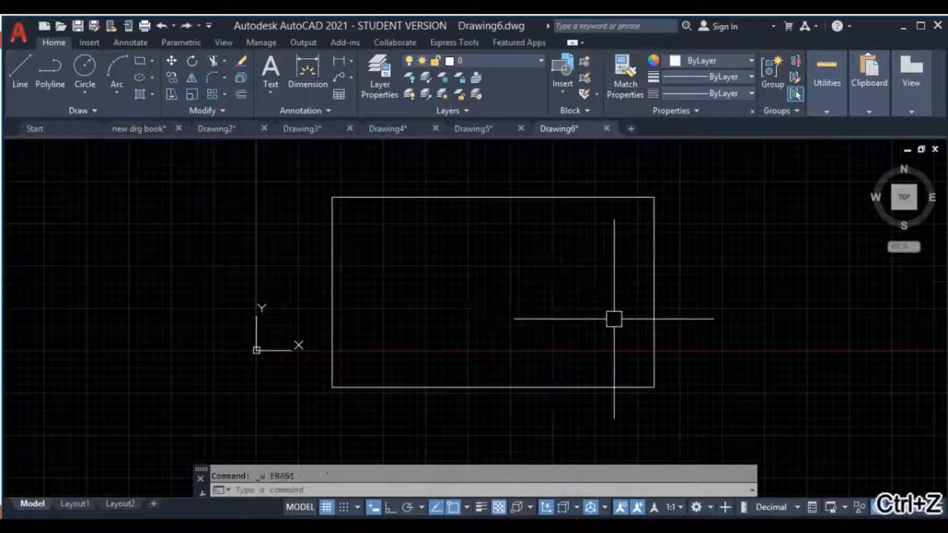
# - Join the rectangle's four sides into one closed polyline and select it to check the result
pyautogui.click(743, 190)
pyautogui.click(301, 413)
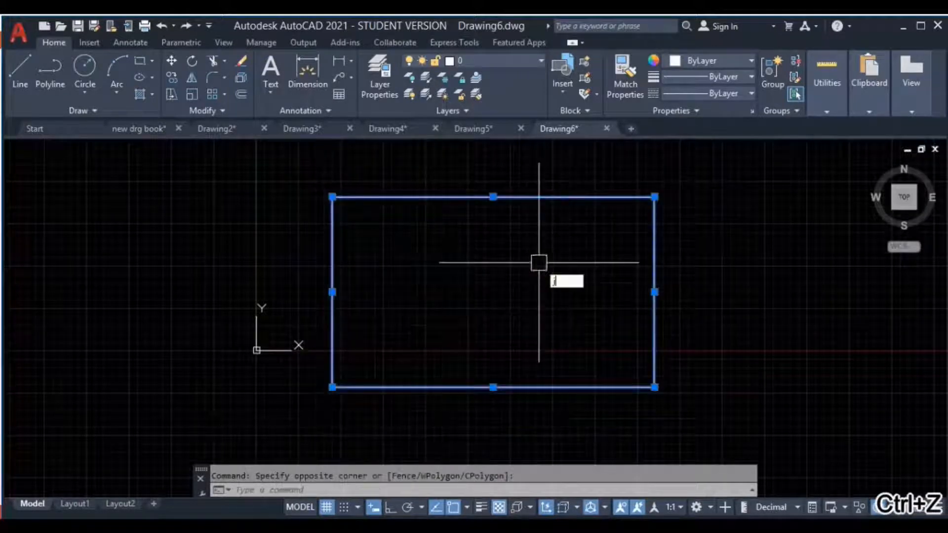
pyautogui.write('j')
pyautogui.press('Return')
pyautogui.click(673, 142)
pyautogui.click(579, 264)
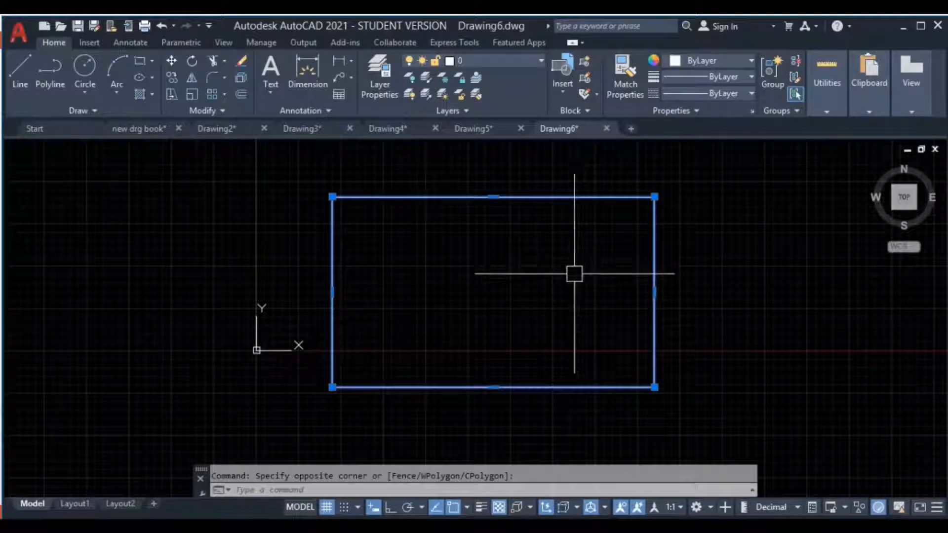
# - Delete the joined rectangle and draw an open polyline of two segments meeting at a sharp corner
pyautogui.press('Delete')
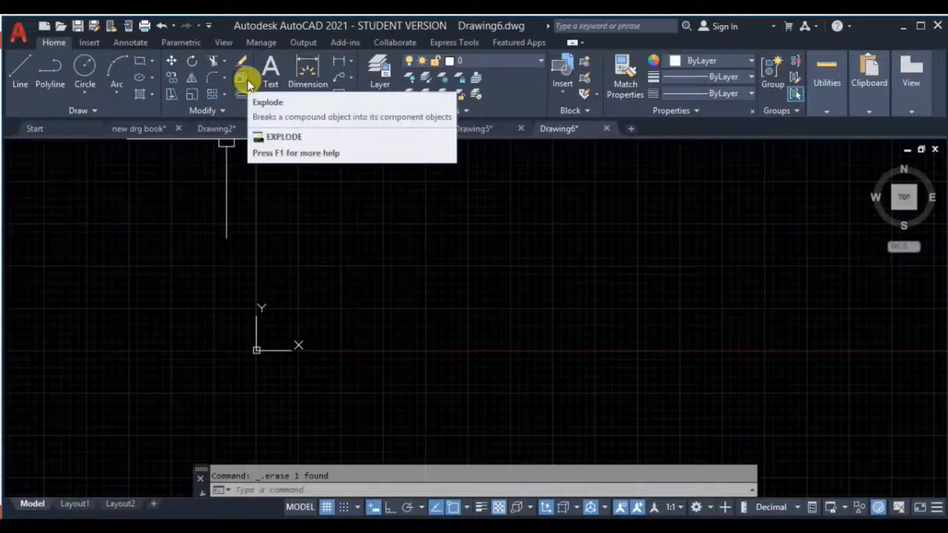
pyautogui.click(48, 87)
pyautogui.click(260, 260)
pyautogui.click(560, 230)
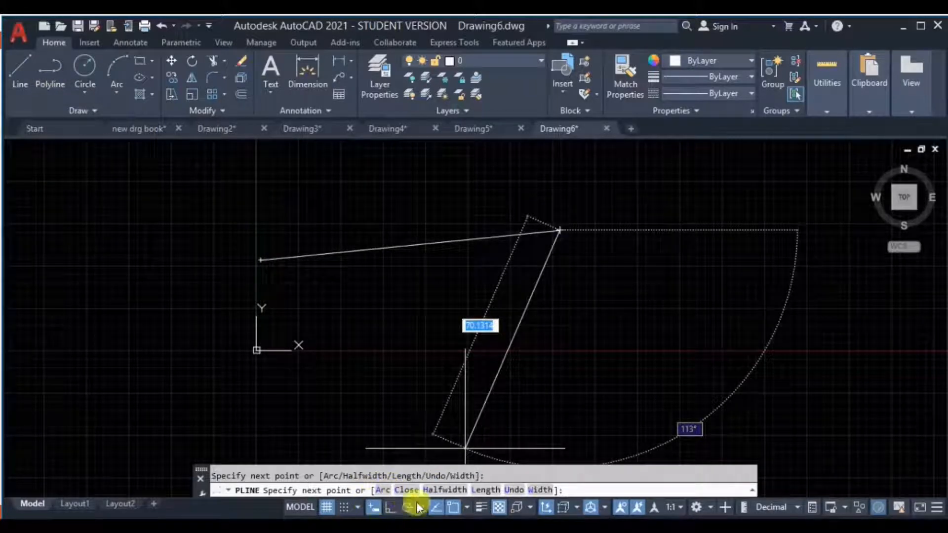
pyautogui.click(486, 399)
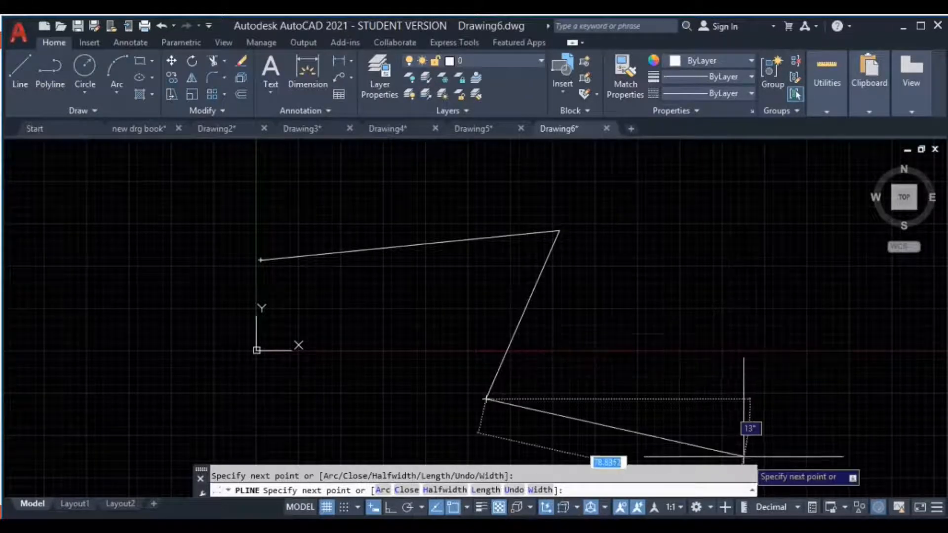
pyautogui.press('Escape')
# - Delete the two-segment polyline
pyautogui.click(643, 223)
pyautogui.click(418, 312)
pyautogui.press('Delete')
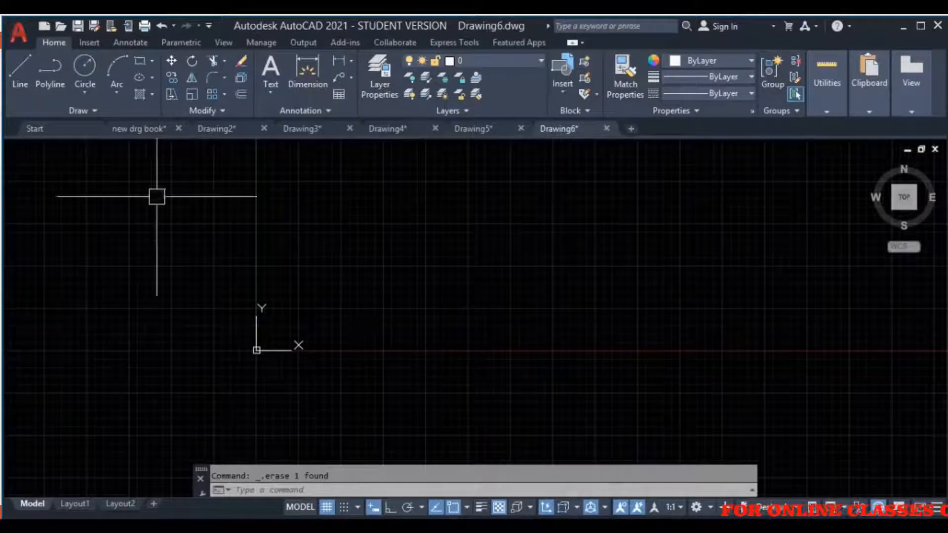
# - Draw a single vertical line downward to the right of the origin with Ortho mode turned on
pyautogui.click(23, 74)
pyautogui.click(454, 194)
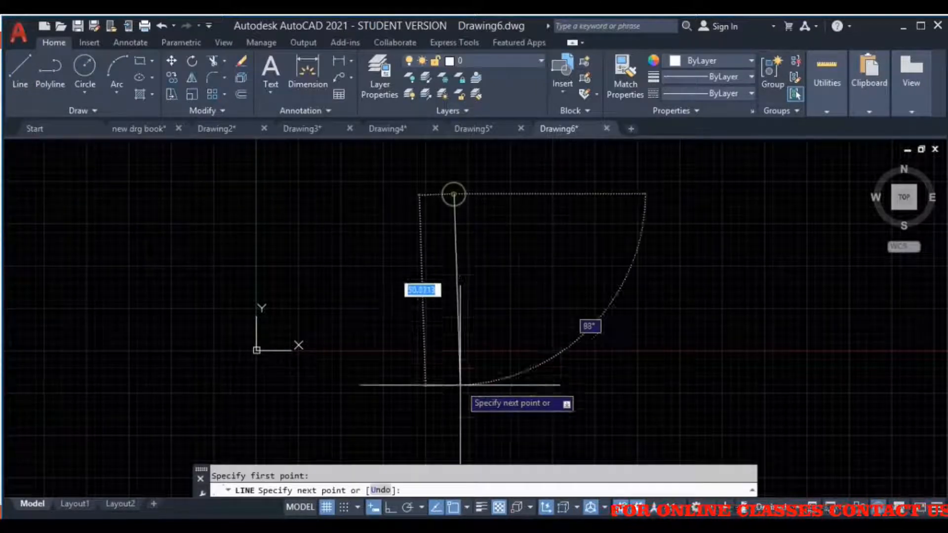
pyautogui.click(390, 507)
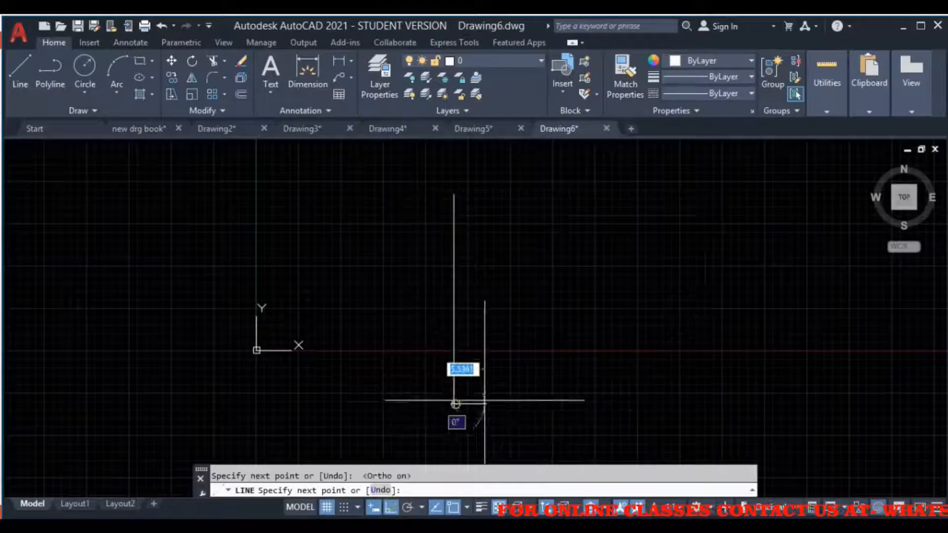
pyautogui.click(454, 404)
pyautogui.press('Escape')
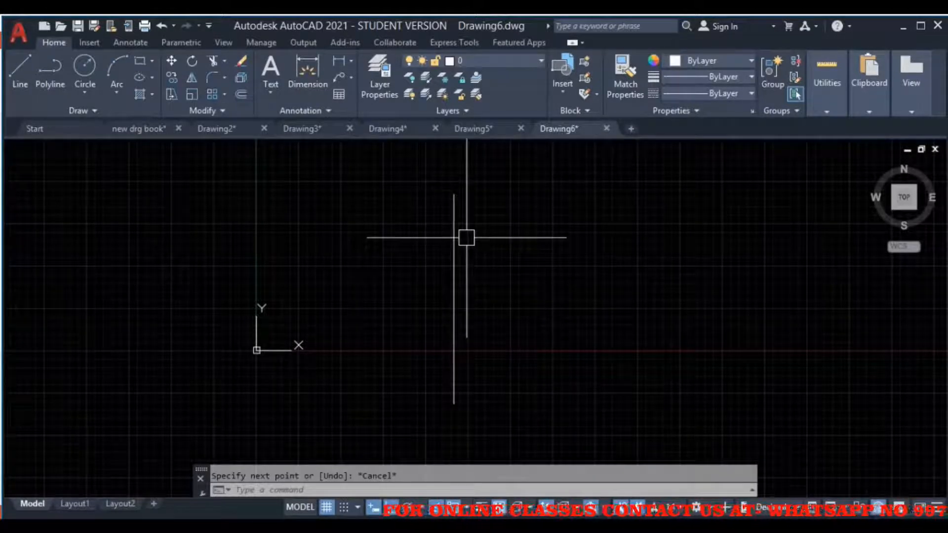
# - Copy the vertical line horizontally, placing three roughly evenly spaced copies to its right
pyautogui.click(452, 233)
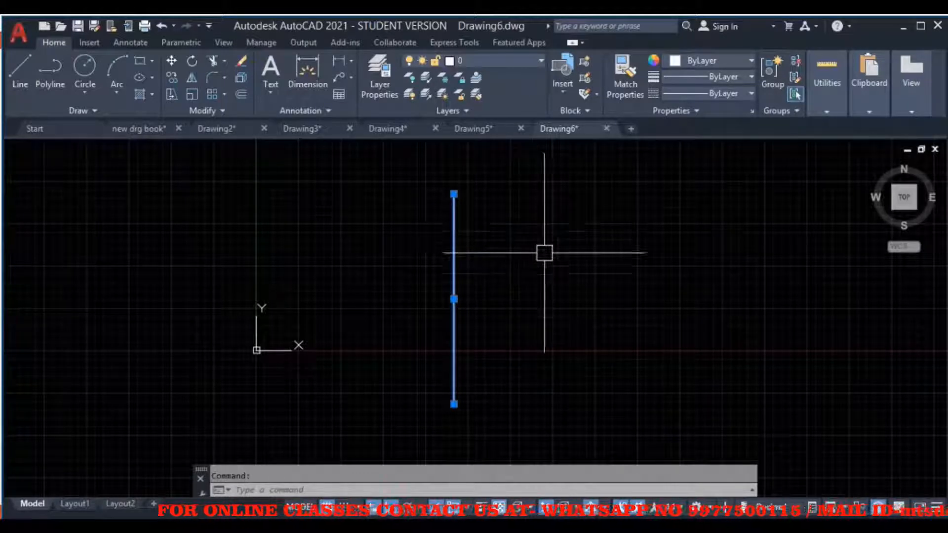
pyautogui.click(464, 261)
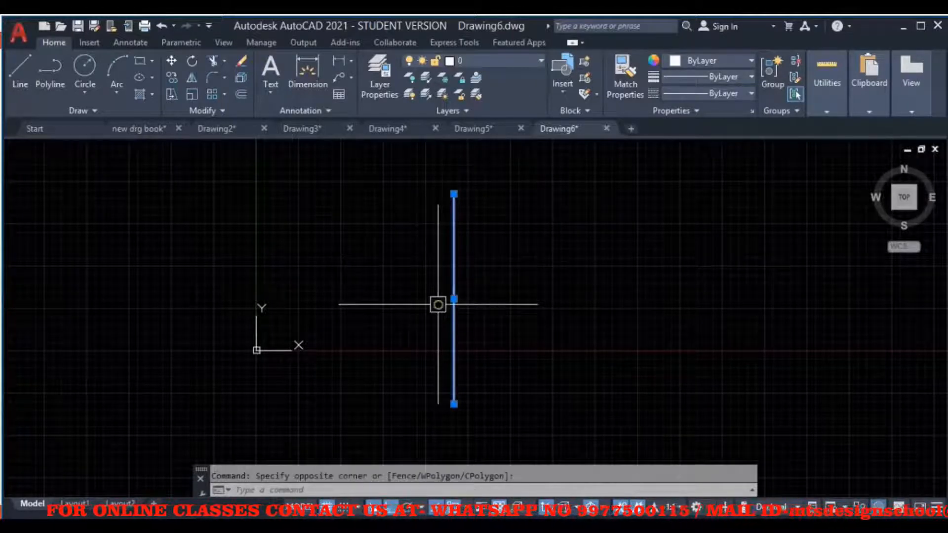
pyautogui.write('o')
pyautogui.press('Return')
pyautogui.click(455, 290)
pyautogui.click(508, 291)
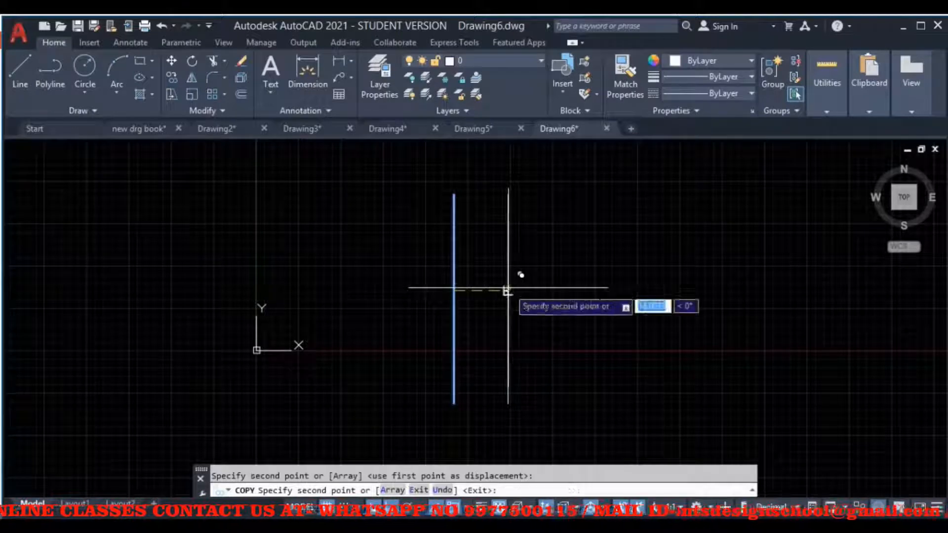
pyautogui.click(565, 287)
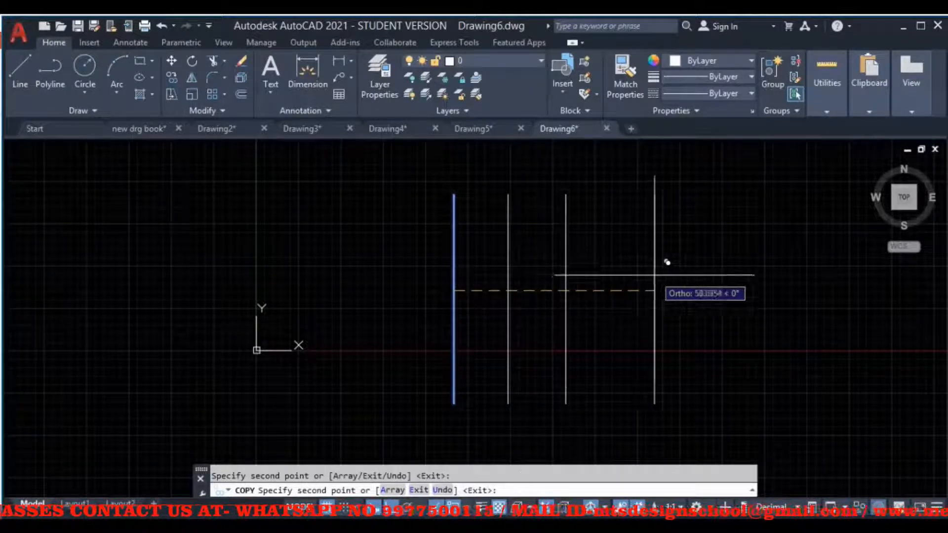
pyautogui.click(621, 287)
pyautogui.press('Escape')
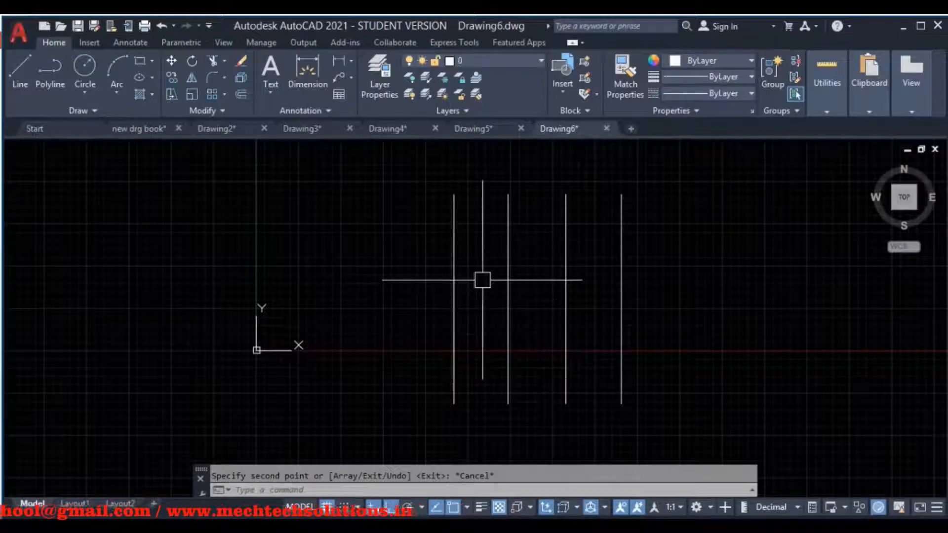
# - Delete the three copied lines and select the original vertical line
pyautogui.click(665, 260)
pyautogui.click(489, 288)
pyautogui.press('Delete')
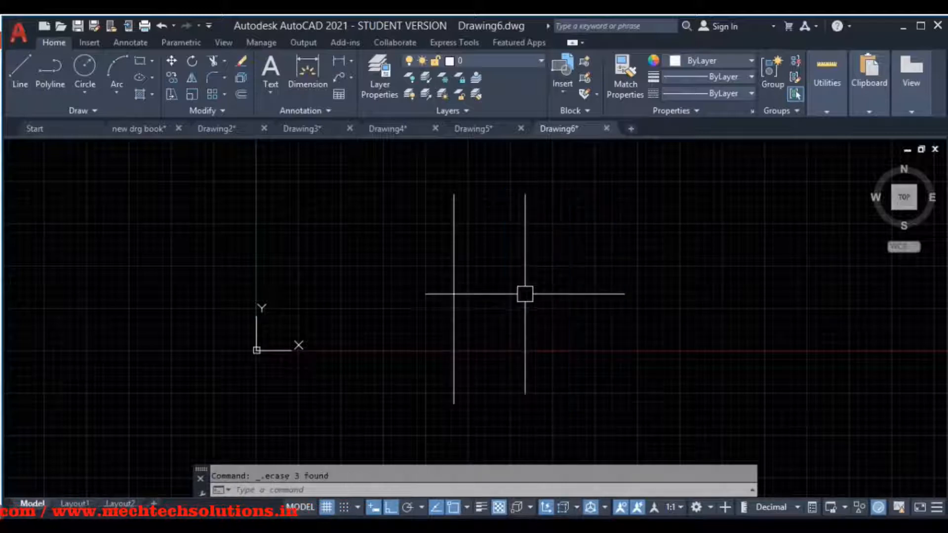
pyautogui.click(453, 245)
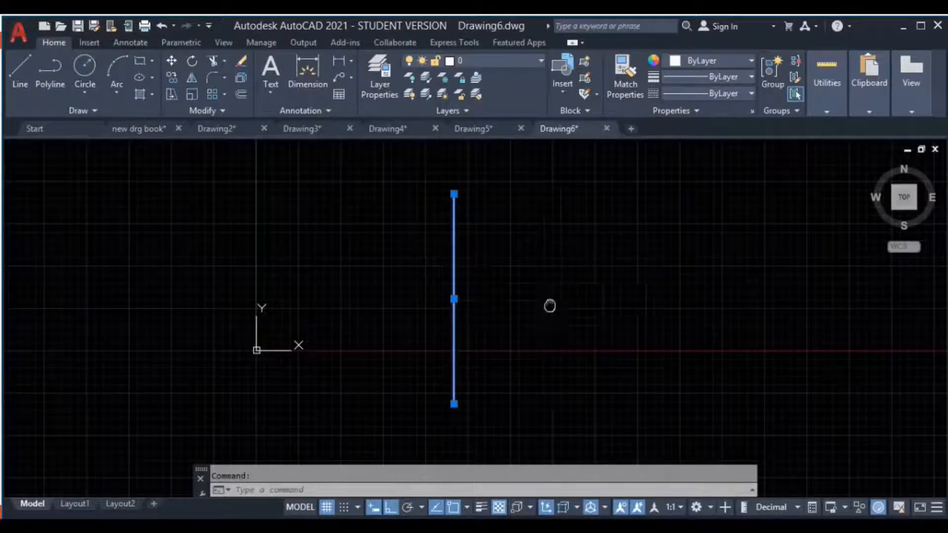
# - Draw a horizontal line to the right of the vertical line
pyautogui.moveTo(550, 302); pyautogui.dragTo(434, 306, button='middle')
pyautogui.press('Escape')
pyautogui.write('l')
pyautogui.press('Return')
pyautogui.click(431, 325)
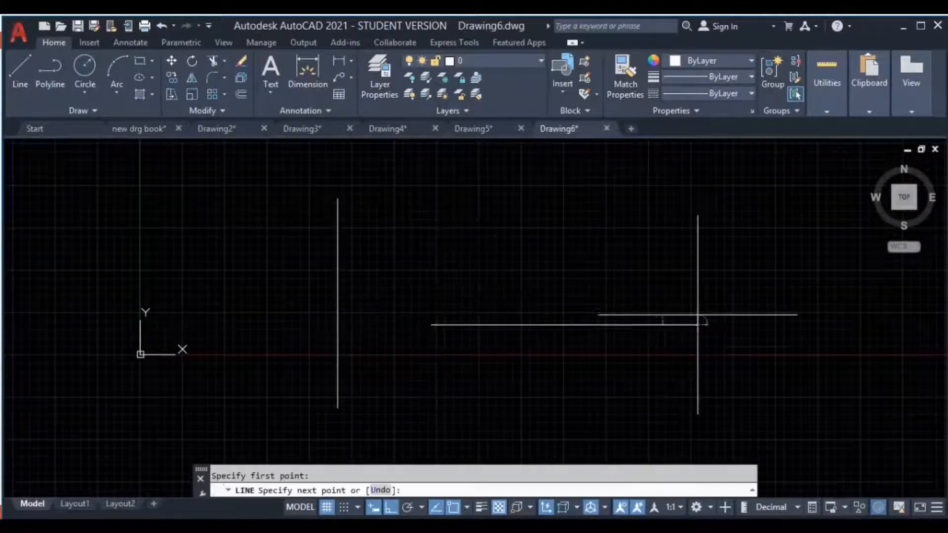
pyautogui.click(697, 340)
pyautogui.press('Escape')
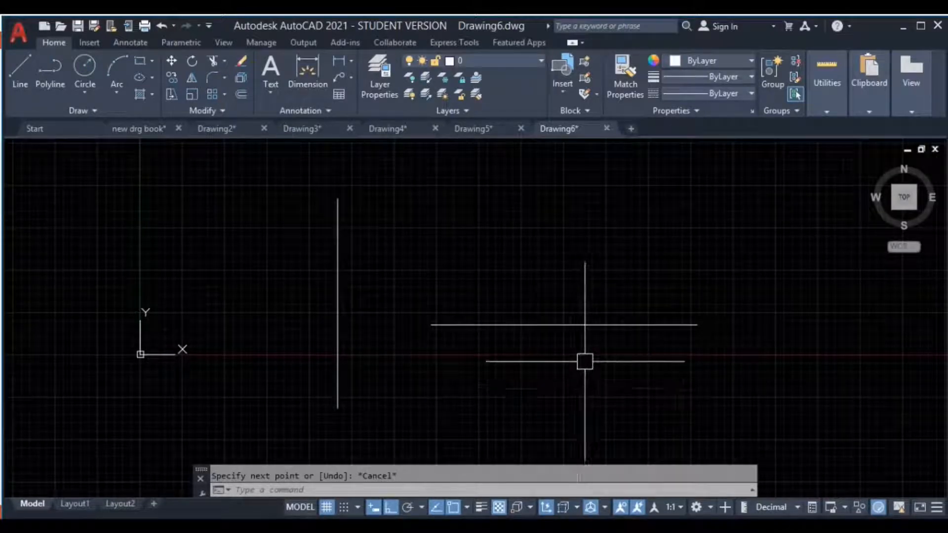
# - Delete the horizontal line beside the vertical line
pyautogui.click(610, 292)
pyautogui.click(555, 365)
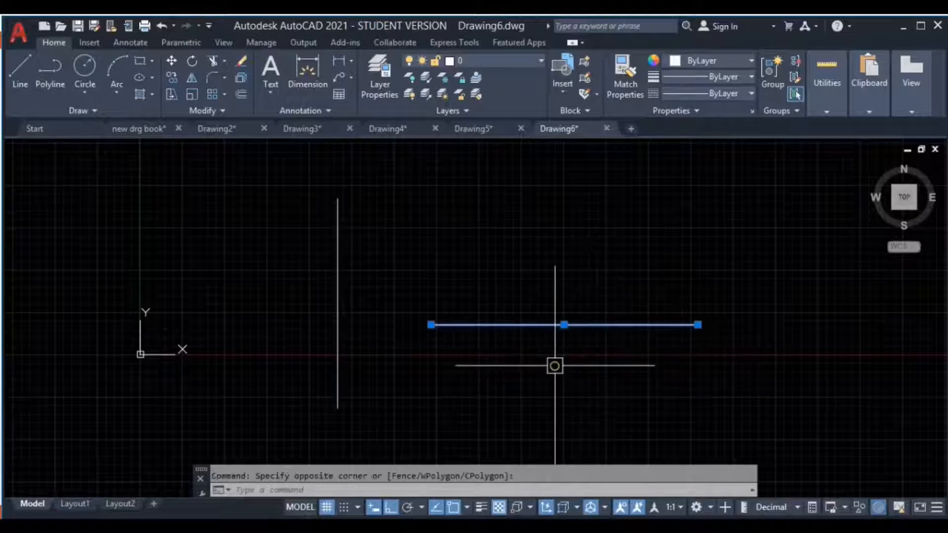
pyautogui.press('Delete')
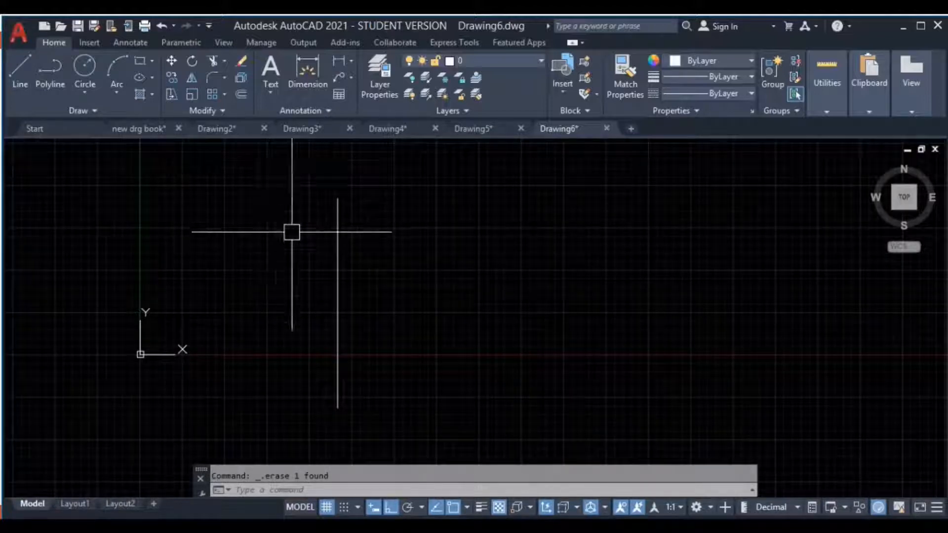
pyautogui.click(240, 96)
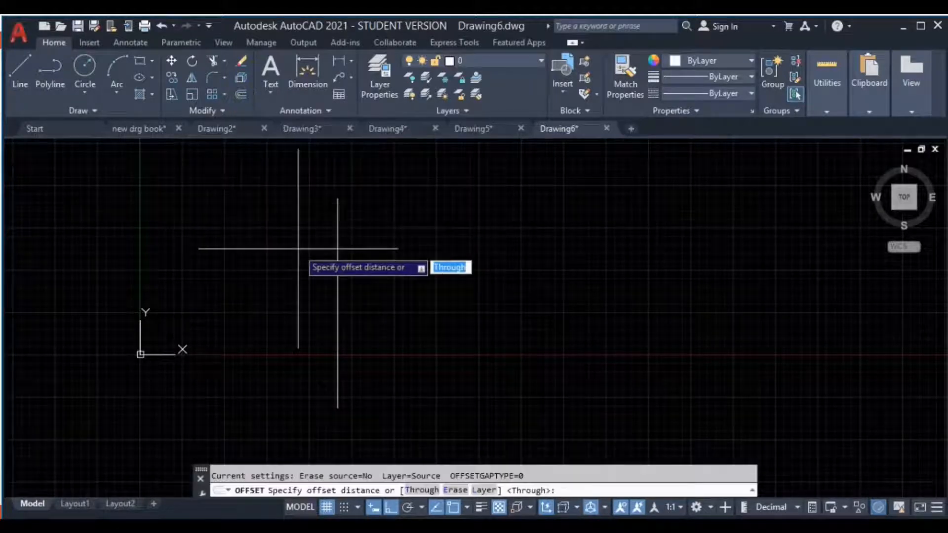
pyautogui.press('Escape')
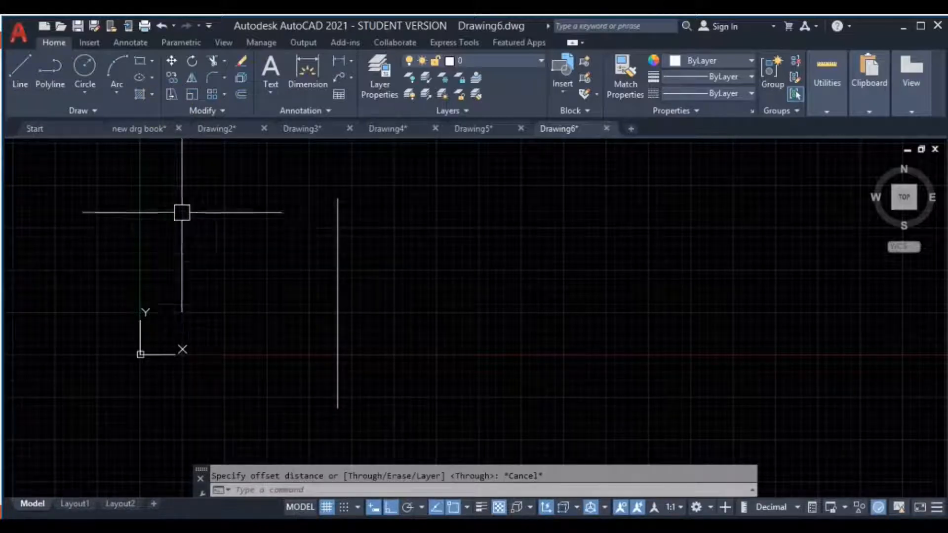
pyautogui.click(392, 185)
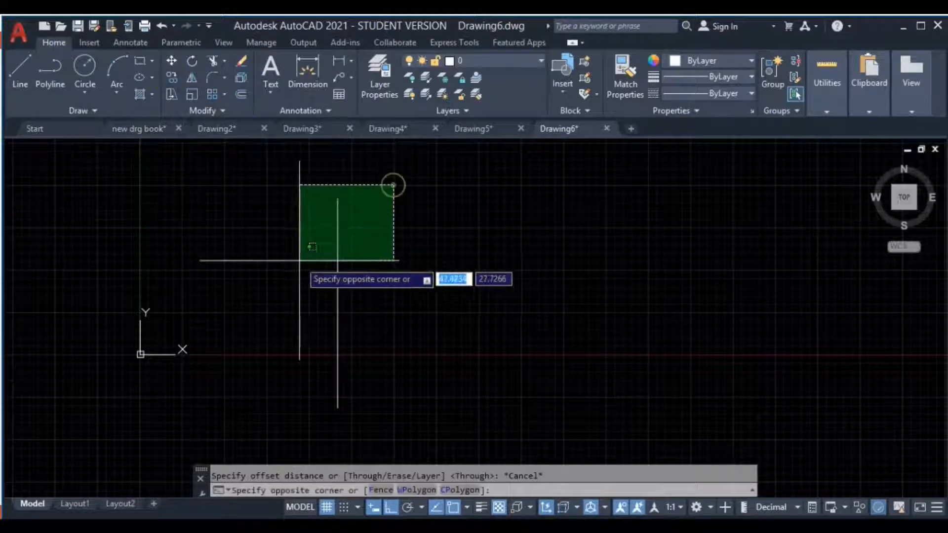
pyautogui.click(300, 261)
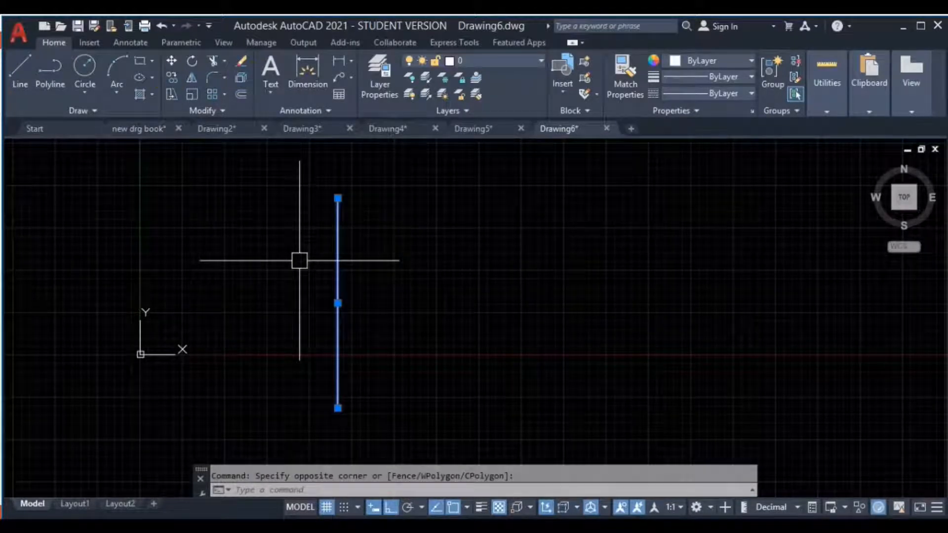
pyautogui.press('Escape')
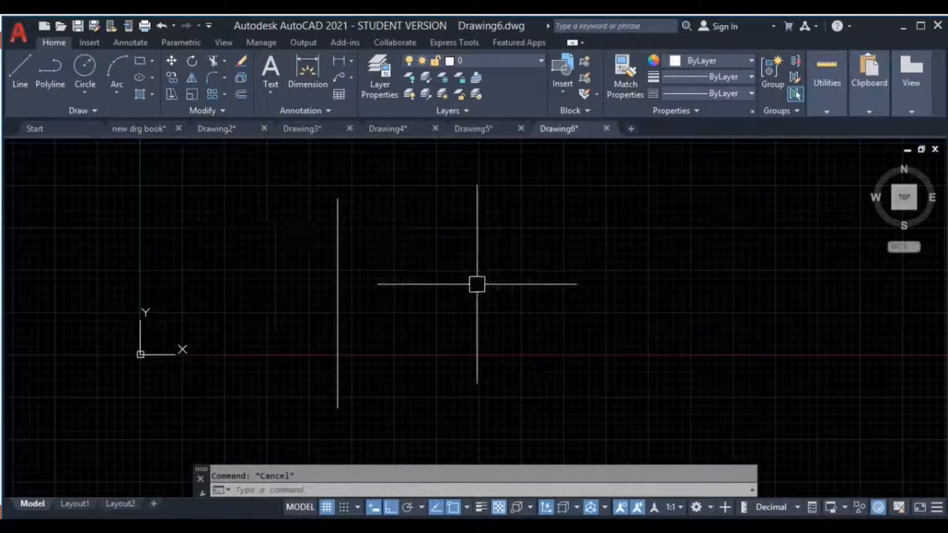
# - Set the distance of the Offset command to 20 without offsetting any object
pyautogui.click(241, 94)
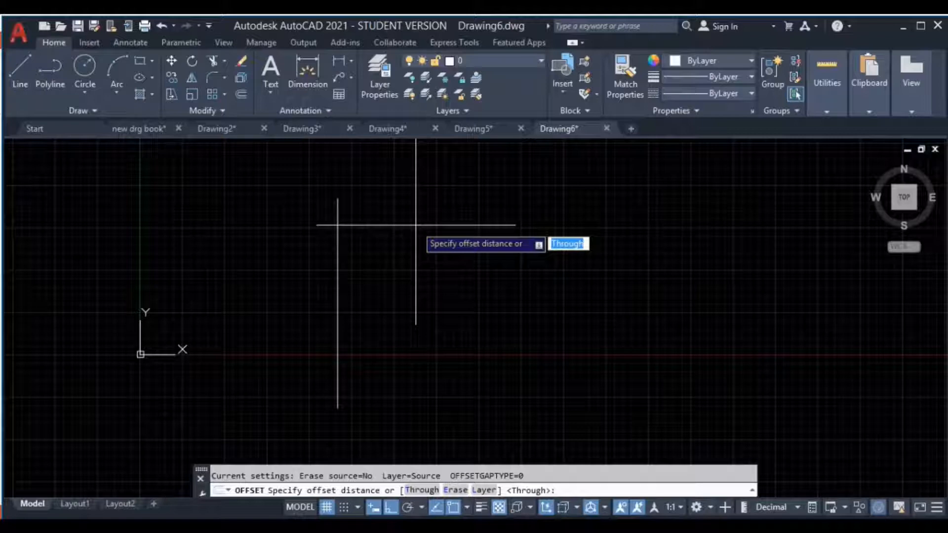
pyautogui.write('20')
pyautogui.press('Return')
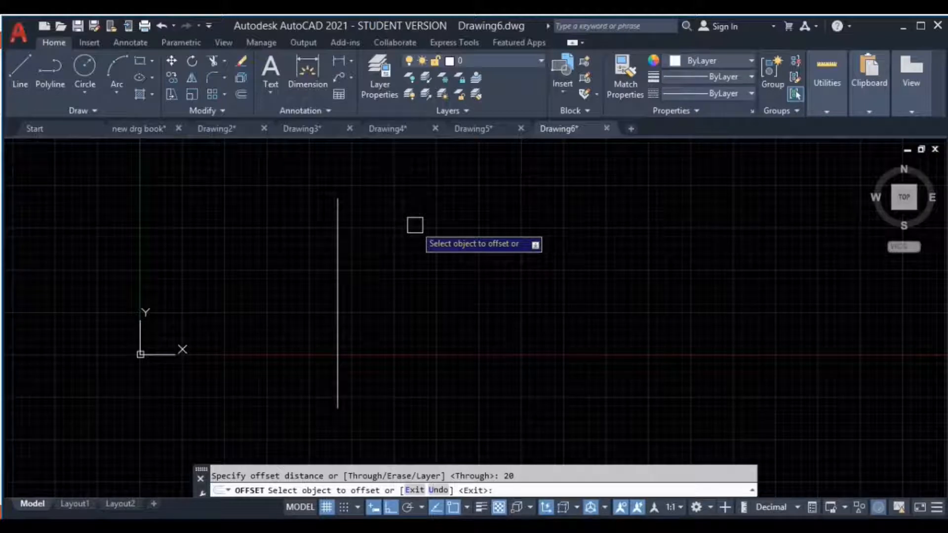
pyautogui.press('Escape')
# - Draw two separate horizontal lines to the right of the vertical line, one below the X axis and one well above it
pyautogui.write('l')
pyautogui.press('Return')
pyautogui.click(482, 368)
pyautogui.click(782, 367)
pyautogui.press('Escape')
pyautogui.moveTo(594, 222); pyautogui.dragTo(573, 281, button='middle')
pyautogui.press('Return')
pyautogui.click(492, 202)
pyautogui.click(779, 203)
pyautogui.press('Escape')
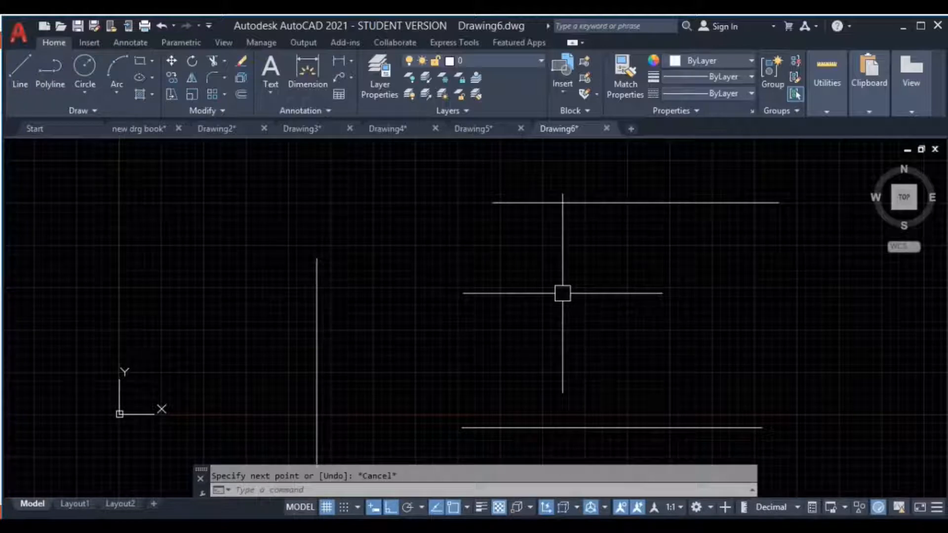
# - Offset the vertical line by 20 to its right side
pyautogui.click(242, 94)
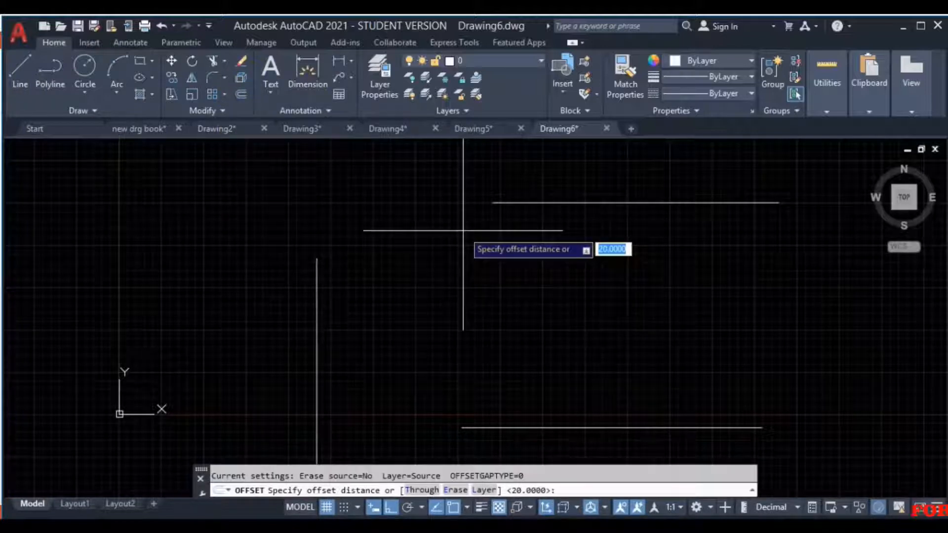
pyautogui.press('Return')
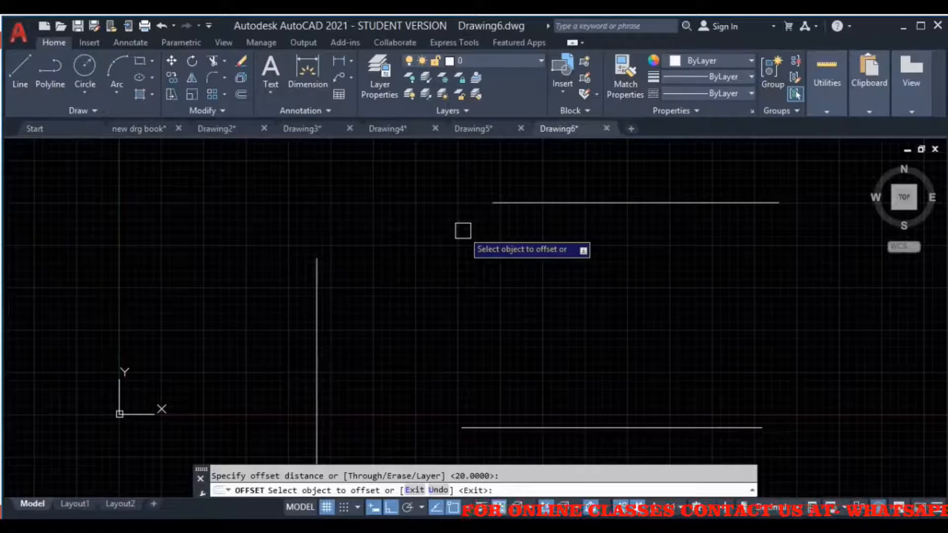
pyautogui.moveTo(426, 311); pyautogui.dragTo(458, 250, button='middle')
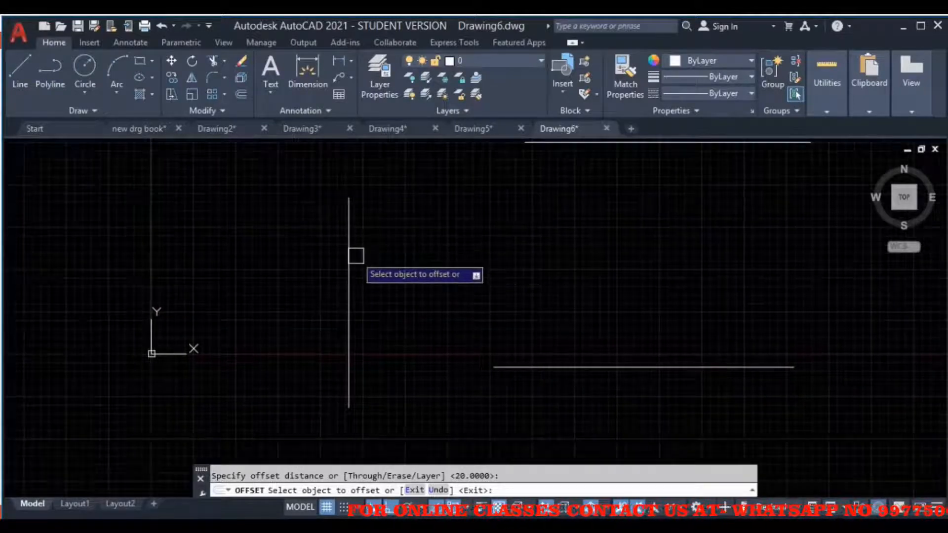
pyautogui.click(349, 269)
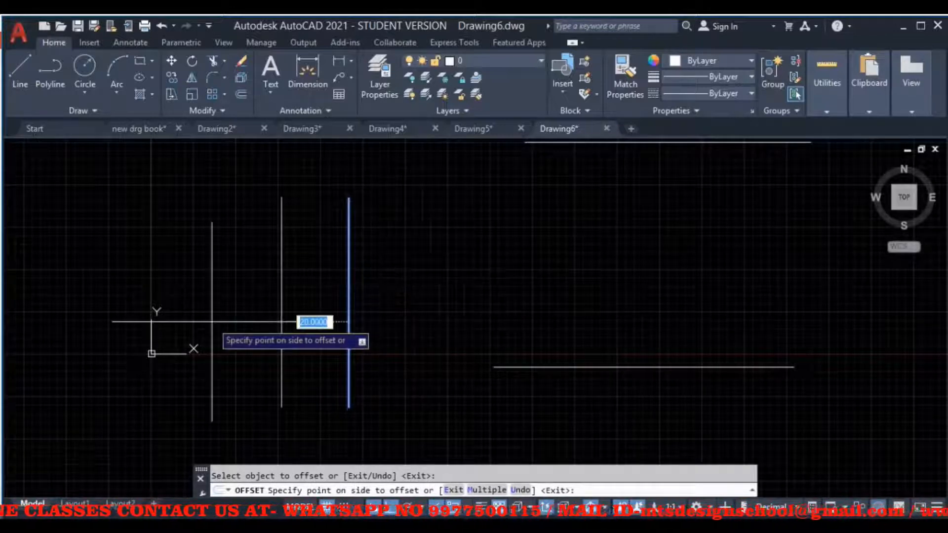
pyautogui.click(468, 311)
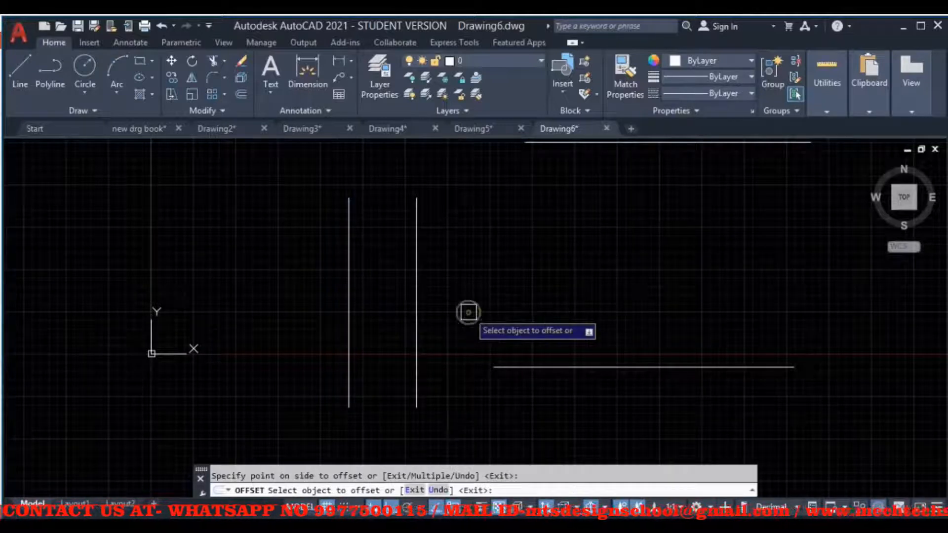
# - Offset the newest vertical copy by 20 to the right six more times, always starting from the last line created
pyautogui.click(417, 286)
pyautogui.click(488, 281)
pyautogui.click(485, 281)
pyautogui.click(549, 284)
pyautogui.click(552, 284)
pyautogui.click(588, 280)
pyautogui.click(620, 280)
pyautogui.click(657, 280)
pyautogui.click(687, 280)
pyautogui.click(750, 283)
pyautogui.click(755, 281)
pyautogui.click(814, 269)
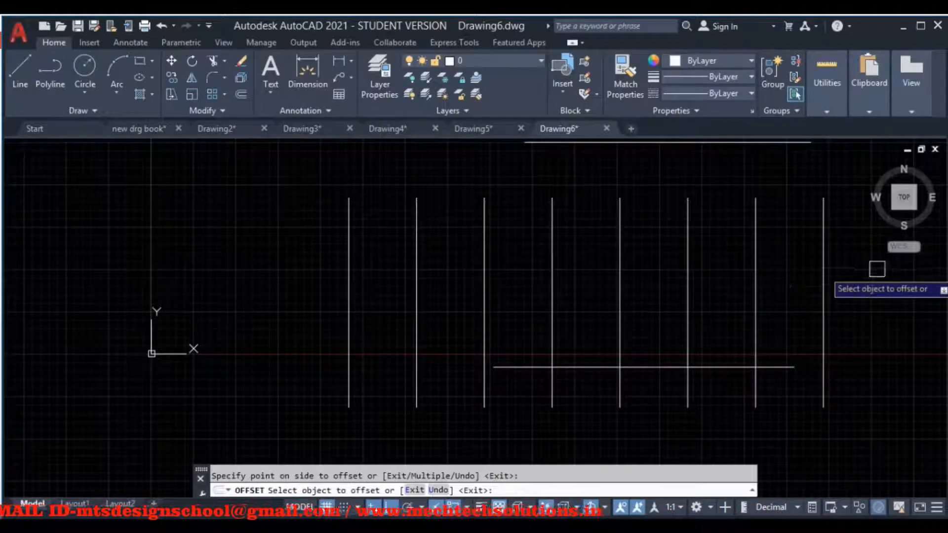
# - Delete the original vertical line together with all its offset copies, keeping the horizontal lines
pyautogui.press('Escape')
pyautogui.click(874, 266)
pyautogui.click(248, 263)
pyautogui.press('Delete')
# - Offset the lower horizontal line by 5, placing one copy above it and one below it
pyautogui.moveTo(620, 290); pyautogui.dragTo(436, 264, button='middle')
pyautogui.click(242, 96)
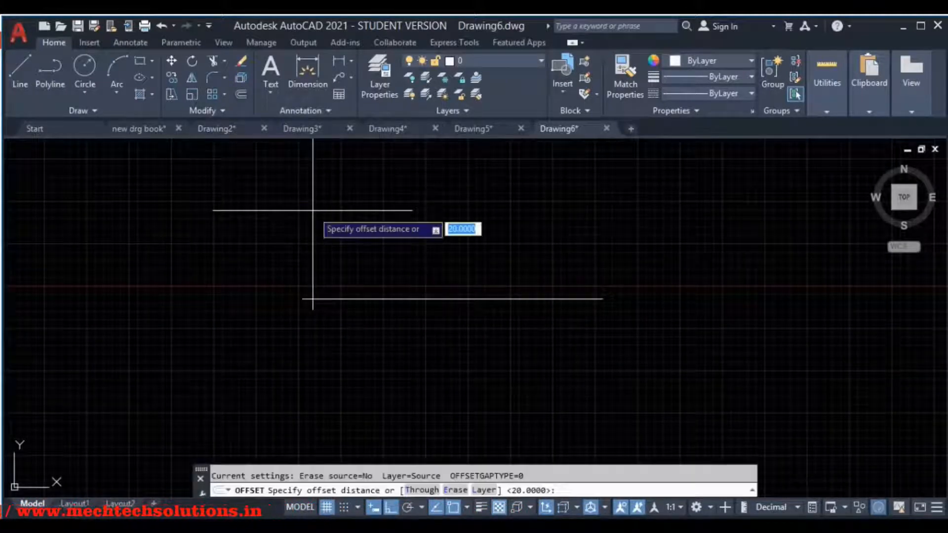
pyautogui.press('Return')
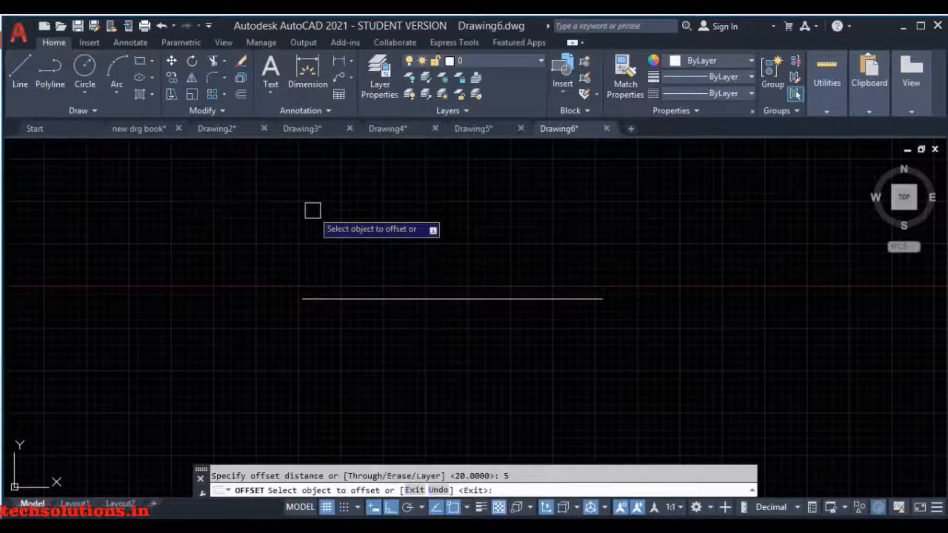
pyautogui.click(371, 298)
pyautogui.click(375, 245)
pyautogui.click(381, 297)
pyautogui.click(377, 345)
# - Offset the lowest copy downward by 5 four more times, always from the newest line, and end the command
pyautogui.click(391, 316)
pyautogui.click(395, 338)
pyautogui.click(398, 333)
pyautogui.click(405, 344)
pyautogui.click(415, 350)
pyautogui.click(412, 396)
pyautogui.click(419, 367)
pyautogui.click(419, 401)
pyautogui.moveTo(541, 294); pyautogui.dragTo(531, 415, button='middle')
pyautogui.moveTo(471, 275); pyautogui.dragTo(471, 371, button='middle')
pyautogui.press('Escape')
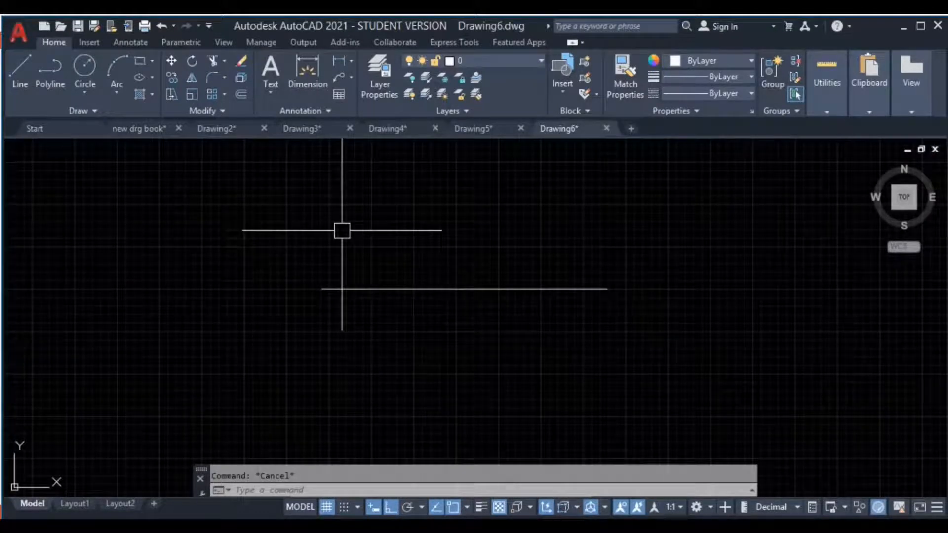
# - Offset the upper horizontal line by 10, placing one copy above it and one below it
pyautogui.press('Return')
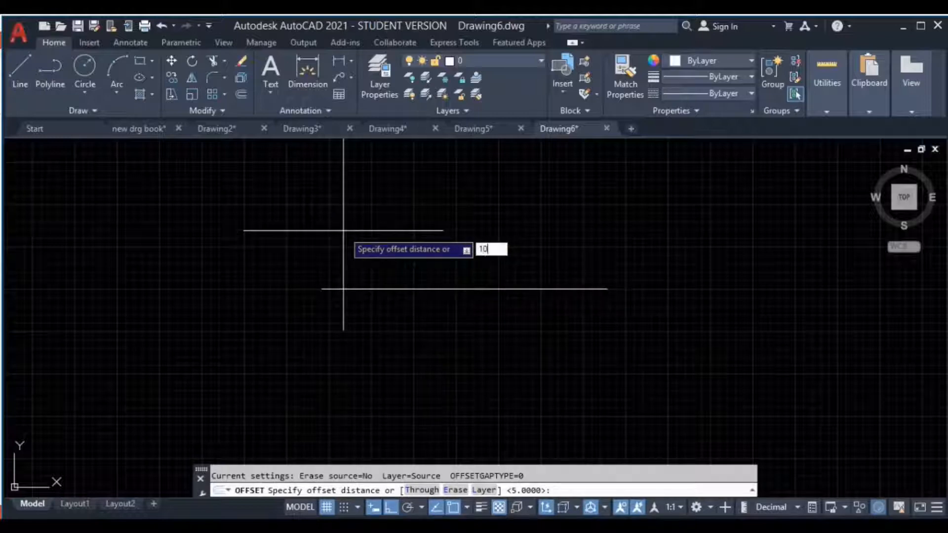
pyautogui.write('10')
pyautogui.press('Return')
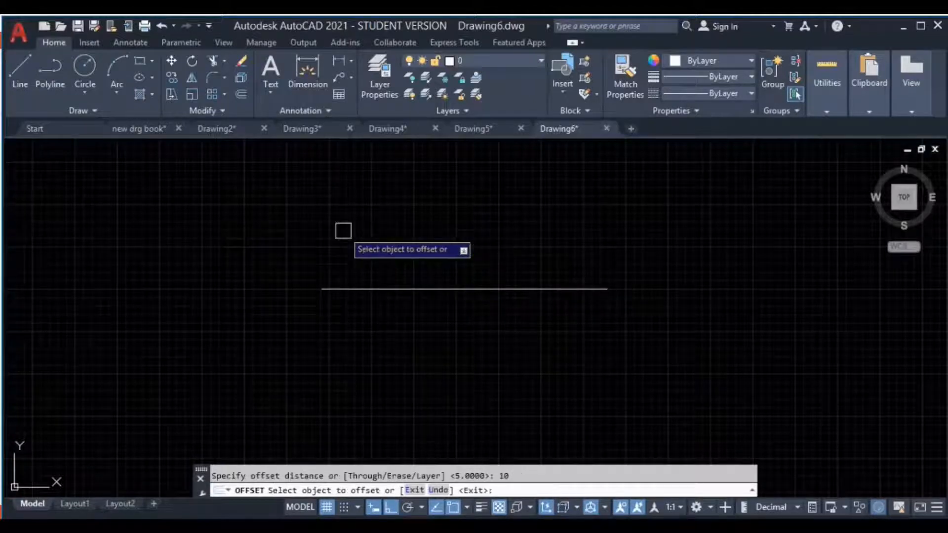
pyautogui.click(391, 290)
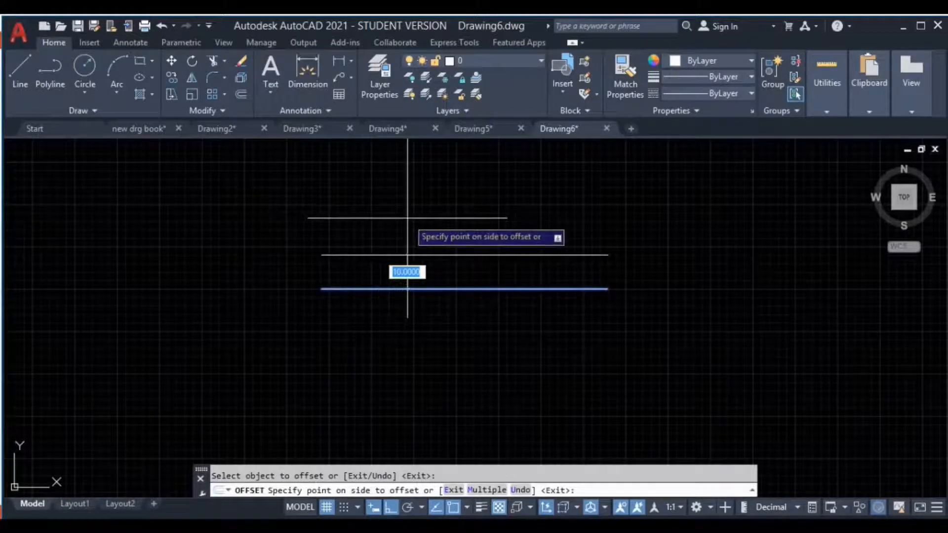
pyautogui.click(407, 217)
pyautogui.moveTo(457, 245); pyautogui.dragTo(458, 282, button='middle')
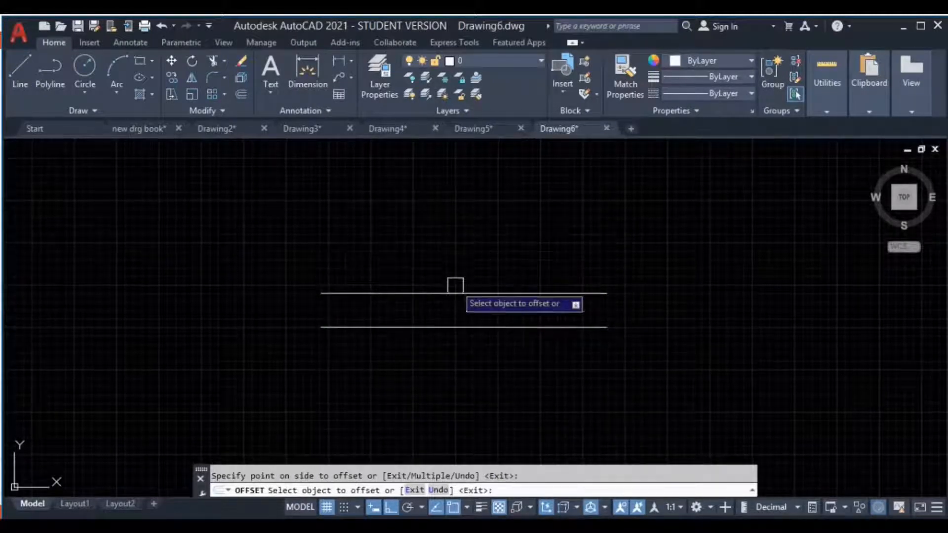
pyautogui.click(453, 326)
pyautogui.click(451, 376)
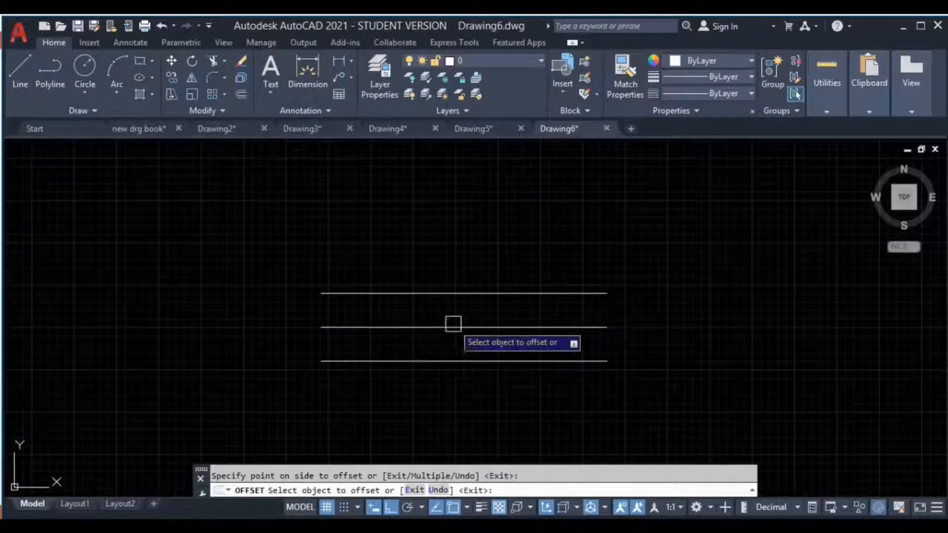
# - Offset the outermost lines by 10, adding one more copy above the stack and two more below it
pyautogui.click(456, 293)
pyautogui.click(459, 237)
pyautogui.click(461, 360)
pyautogui.click(461, 401)
pyautogui.moveTo(522, 311); pyautogui.dragTo(489, 243, button='middle')
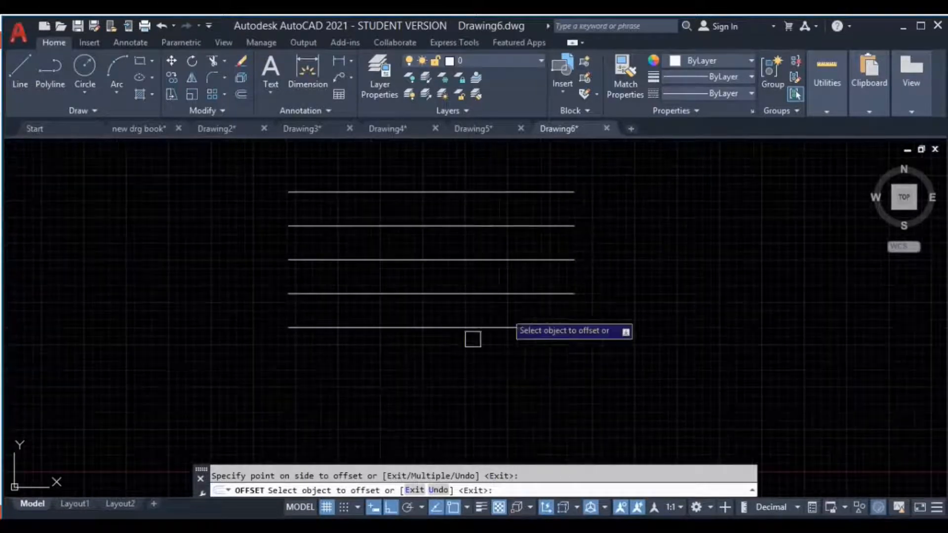
pyautogui.click(513, 327)
pyautogui.click(523, 365)
# - Offset the topmost line upward by 10 twice, using the newest copy for the second offset
pyautogui.moveTo(546, 341); pyautogui.dragTo(533, 396, button='middle')
pyautogui.moveTo(586, 264); pyautogui.dragTo(550, 330, button='middle')
pyautogui.moveTo(535, 296); pyautogui.dragTo(552, 318, button='middle')
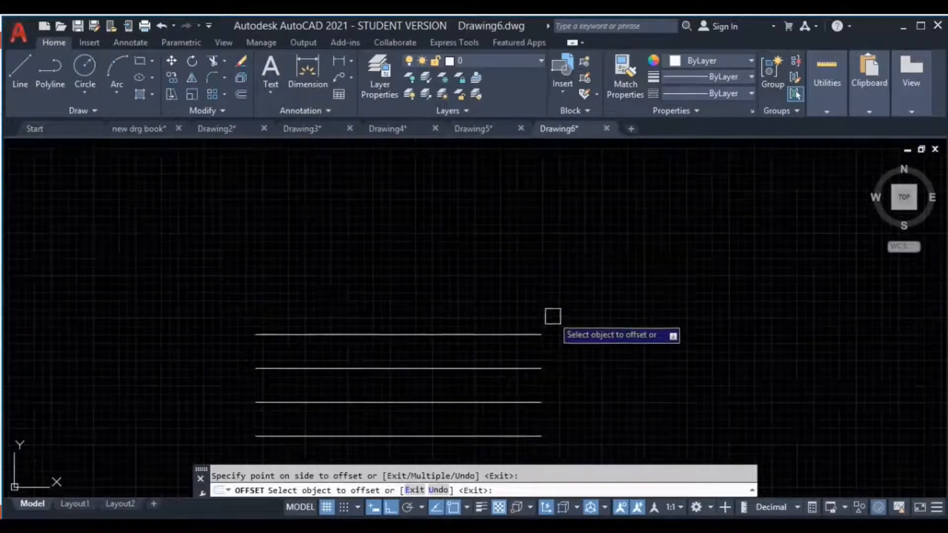
pyautogui.click(460, 335)
pyautogui.click(457, 290)
pyautogui.click(480, 301)
pyautogui.click(483, 255)
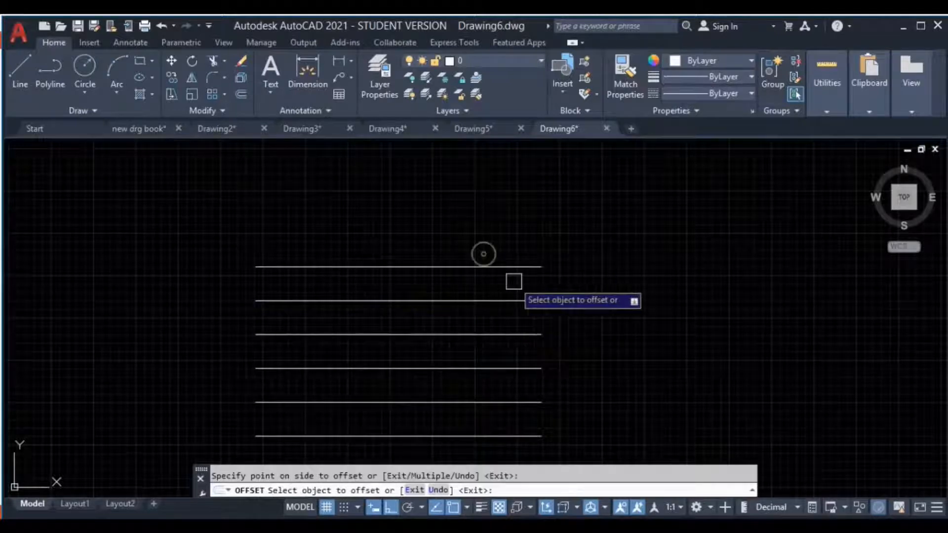
# - Offset the topmost line upward repeatedly at a distance of 10 using the Multiple option, and end the command
pyautogui.moveTo(513, 282)
pyautogui.mouseDown(button='middle')
pyautogui.moveTo(492, 240)
pyautogui.moveTo(510, 277)
pyautogui.mouseUp(button='middle')
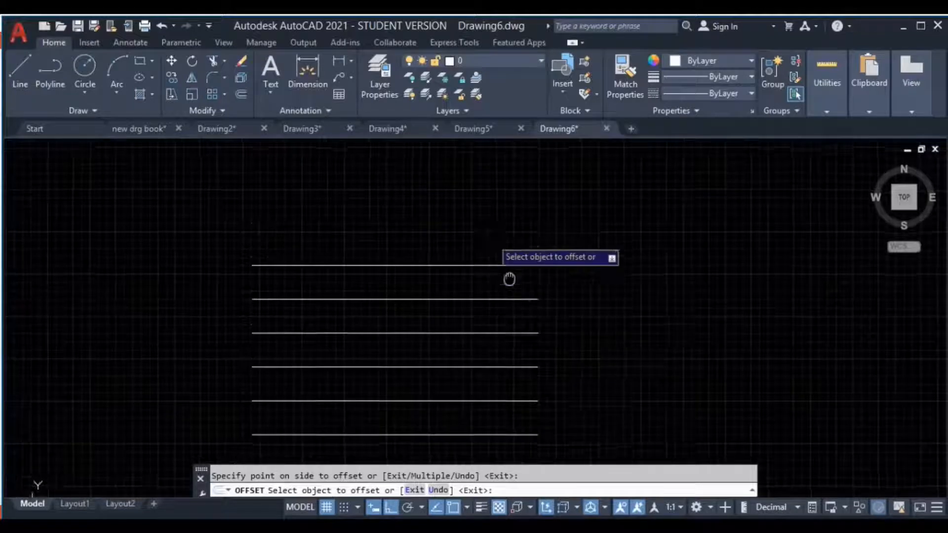
pyautogui.click(470, 266)
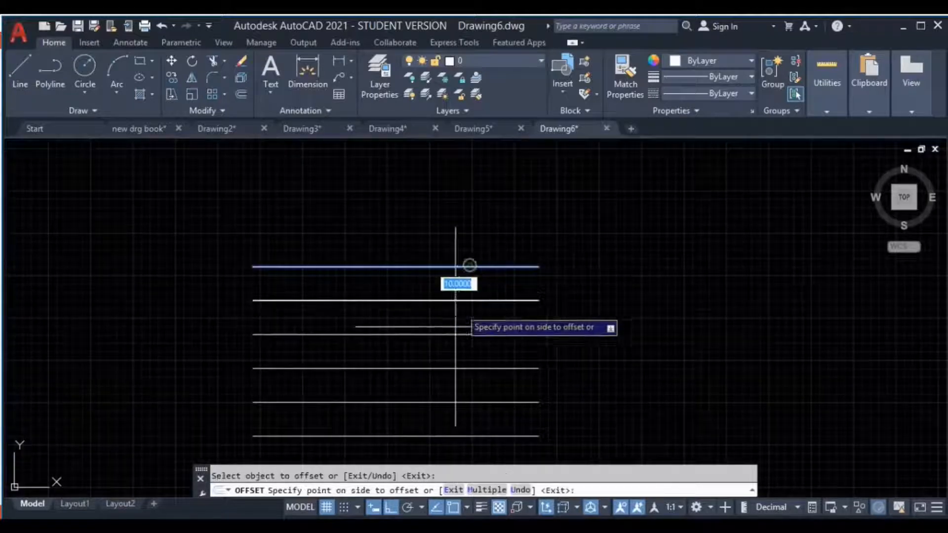
pyautogui.click(486, 490)
pyautogui.moveTo(462, 232); pyautogui.dragTo(488, 284, button='middle')
pyautogui.click(451, 199)
pyautogui.click(451, 199)
pyautogui.click(465, 182)
pyautogui.click(480, 192)
pyautogui.click(497, 168)
pyautogui.press('Return')
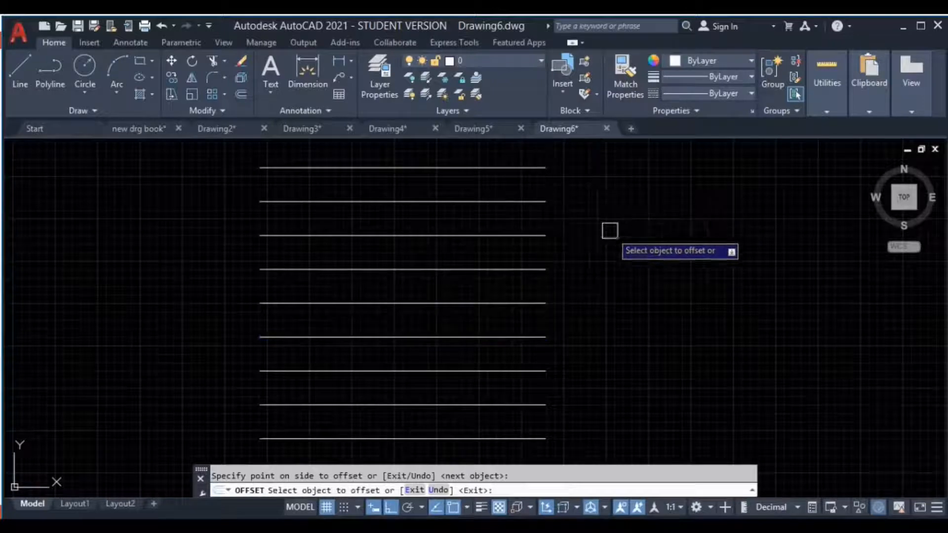
pyautogui.moveTo(609, 228); pyautogui.dragTo(385, 260, button='middle')
pyautogui.press('Escape')
# - Draw a vertical line in the empty area to the right of the stack of horizontal lines
pyautogui.moveTo(533, 272); pyautogui.dragTo(424, 265, button='middle')
pyautogui.write('l')
pyautogui.press('Return')
pyautogui.click(557, 194)
pyautogui.click(616, 345)
pyautogui.press('Return')
pyautogui.moveTo(616, 344); pyautogui.dragTo(523, 326, button='middle')
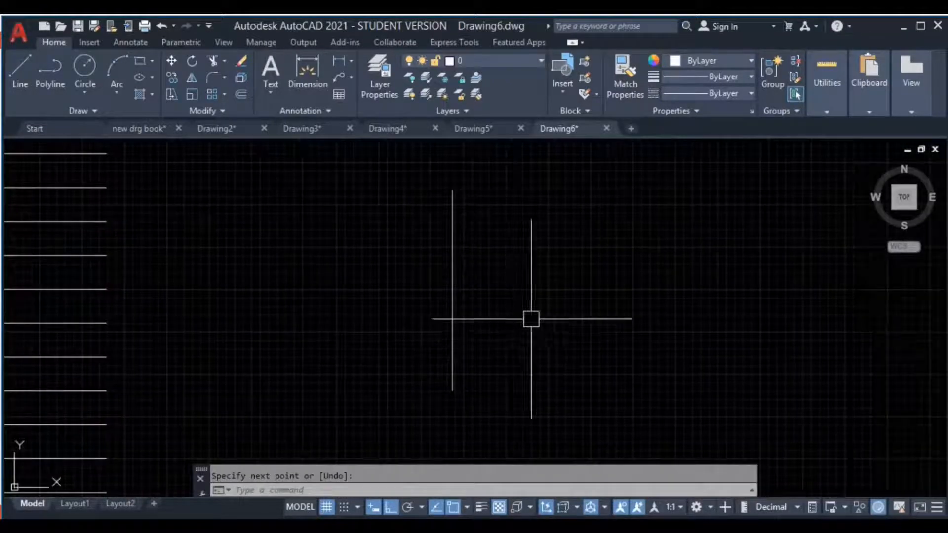
# - Offset the vertical line to its right repeatedly at a distance of 10 with the Multiple option, making eight copies
pyautogui.write('o')
pyautogui.press('Return')
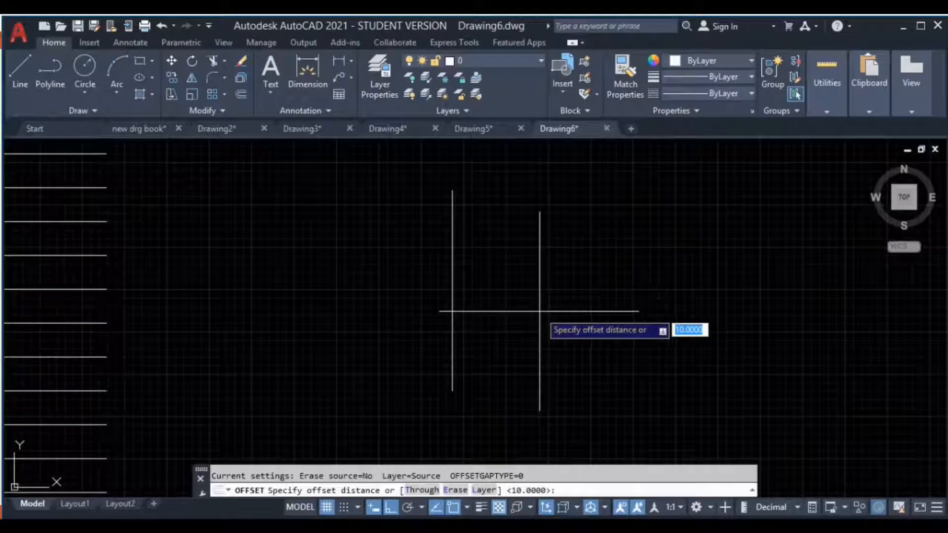
pyautogui.write('10')
pyautogui.press('Return')
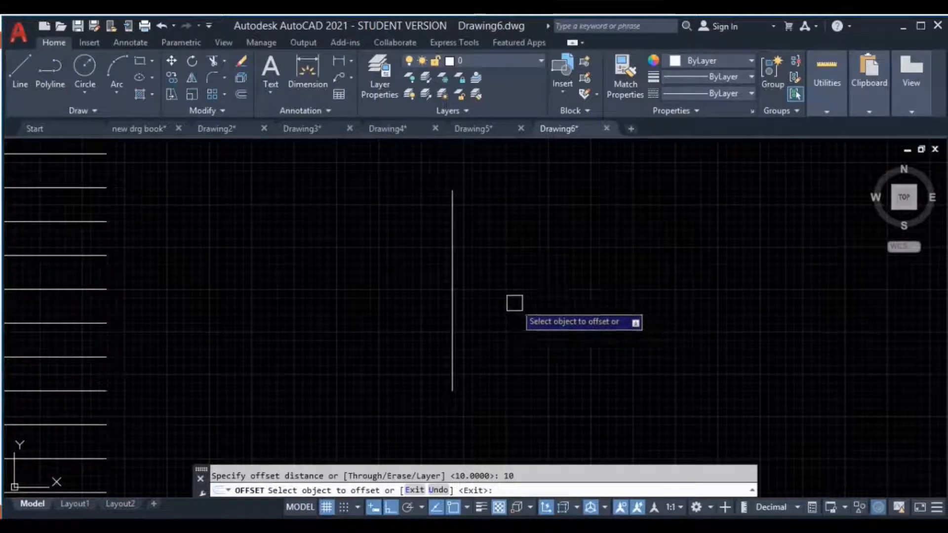
pyautogui.click(456, 271)
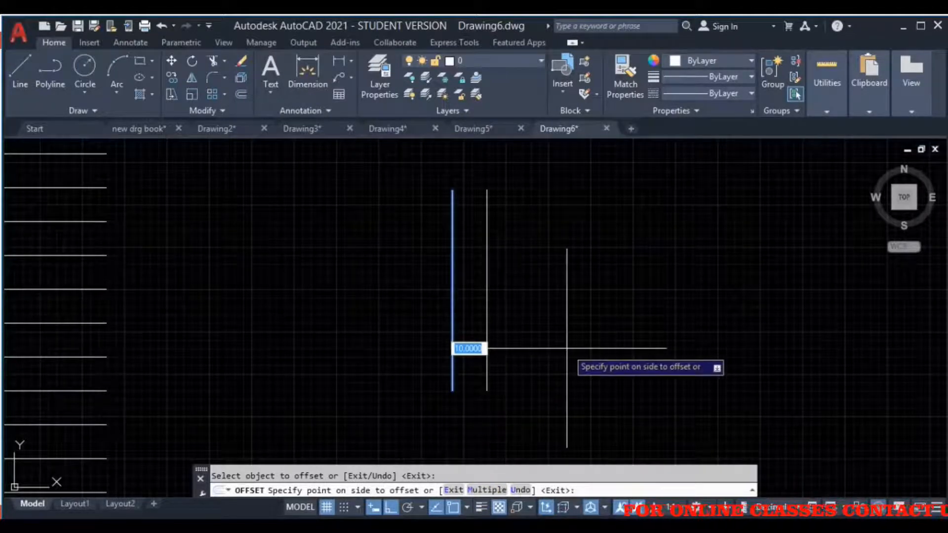
pyautogui.press('Return')
pyautogui.click(614, 330)
pyautogui.click(631, 303)
pyautogui.click(632, 306)
pyautogui.click(684, 304)
pyautogui.click(693, 304)
pyautogui.click(732, 295)
pyautogui.click(753, 301)
pyautogui.click(796, 308)
pyautogui.press('Return')
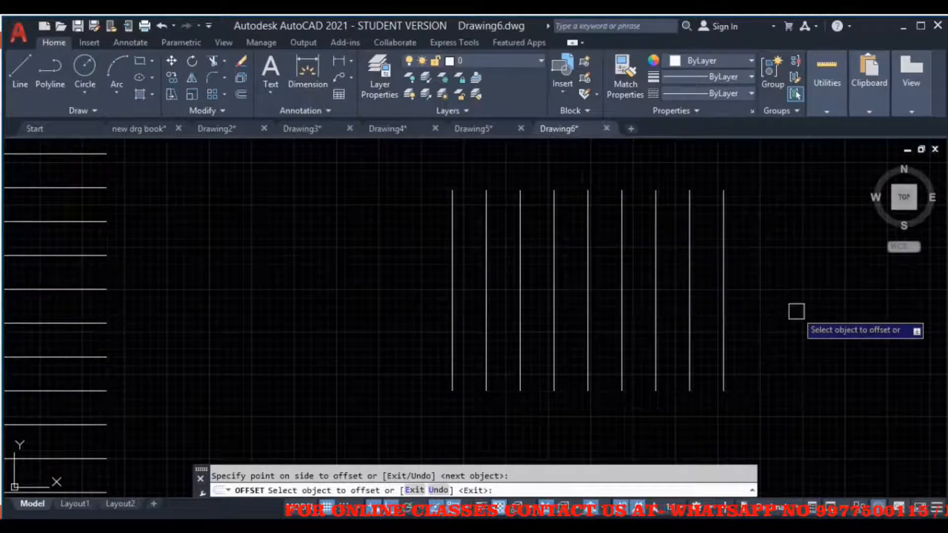
pyautogui.press('Escape')
# - Erase all the vertical lines and the whole stack of horizontal lines
pyautogui.click(792, 294)
pyautogui.click(292, 352)
pyautogui.press('Delete')
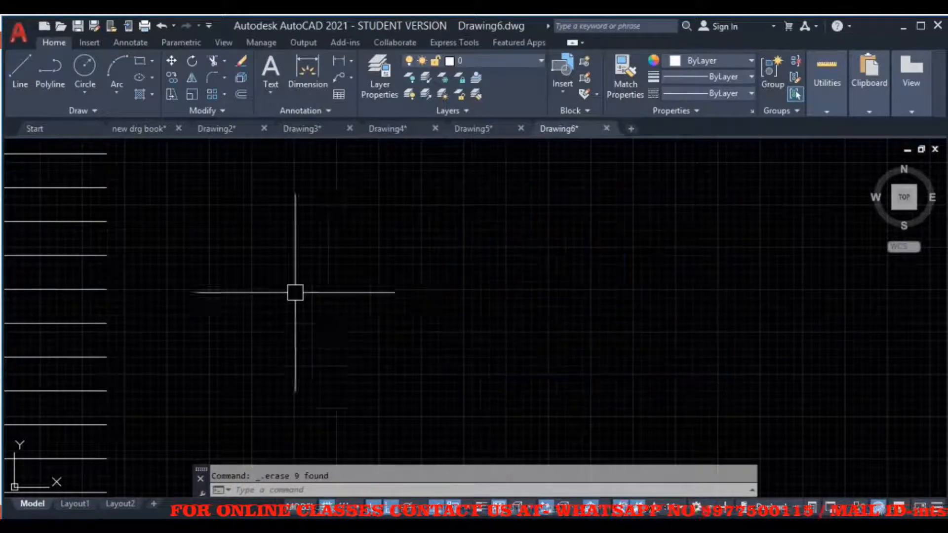
pyautogui.scroll(-3, 296, 292)
pyautogui.click(472, 235)
pyautogui.moveTo(326, 431); pyautogui.dragTo(326, 324, button='middle')
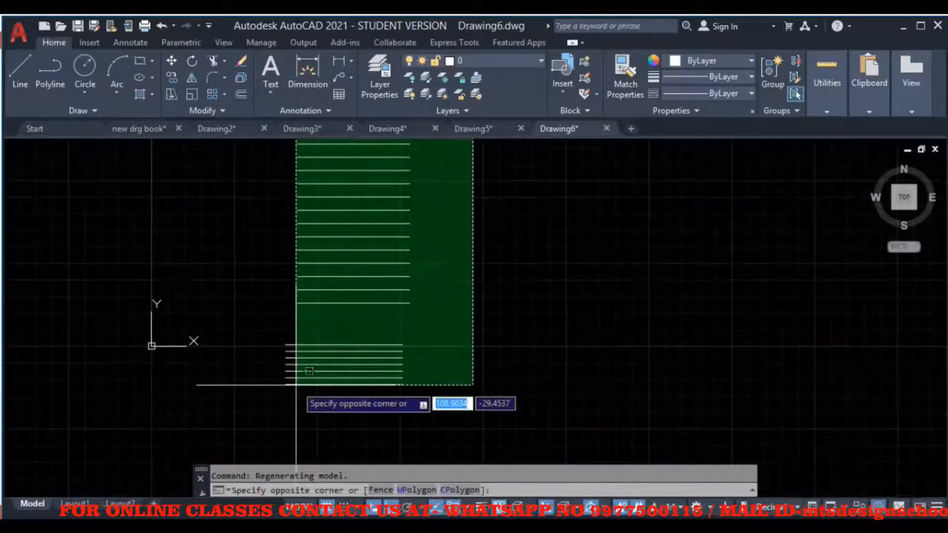
pyautogui.click(280, 392)
pyautogui.press('Delete')
# - Draw a stepped polyline of five alternating horizontal and vertical segments in the cleared drawing area
pyautogui.click(50, 85)
pyautogui.click(220, 233)
pyautogui.click(420, 233)
pyautogui.click(420, 374)
pyautogui.click(604, 375)
pyautogui.click(604, 264)
pyautogui.click(706, 265)
pyautogui.press('Escape')
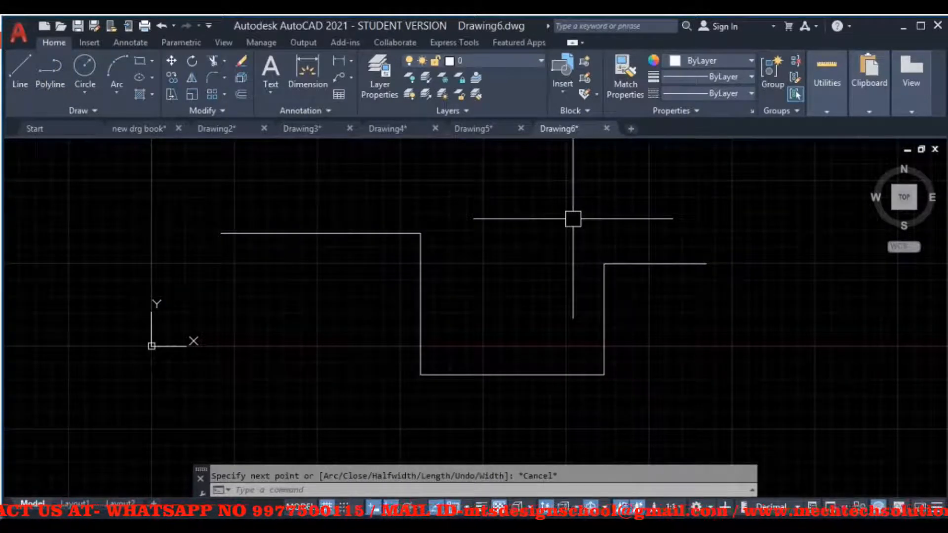
# - Offset the stepped polyline by 10 once below and once above the original, and end the command
pyautogui.write('o')
pyautogui.press('Return')
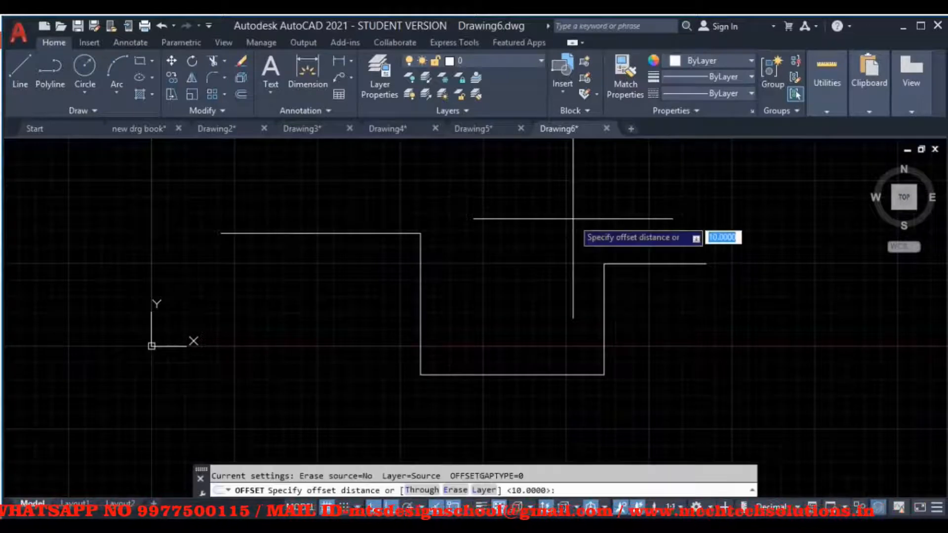
pyautogui.write('10')
pyautogui.press('Return')
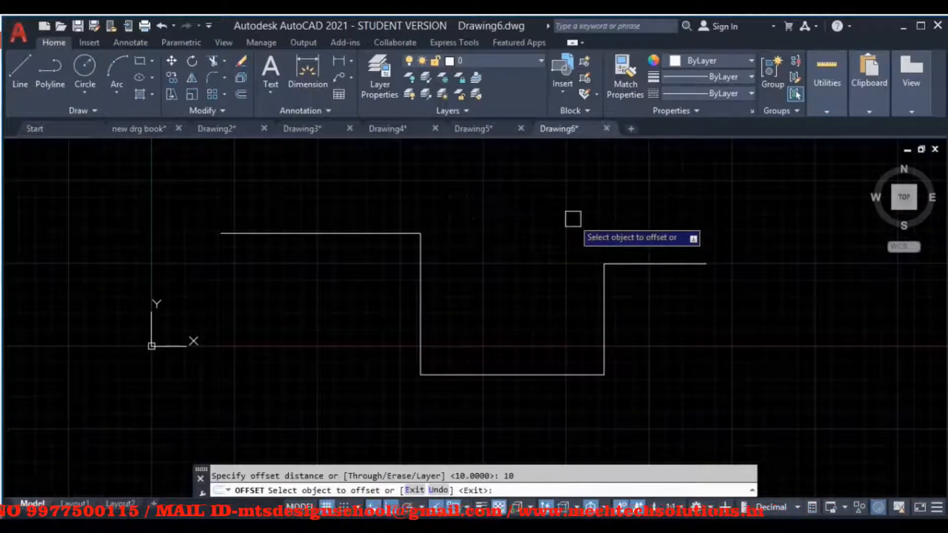
pyautogui.click(651, 263)
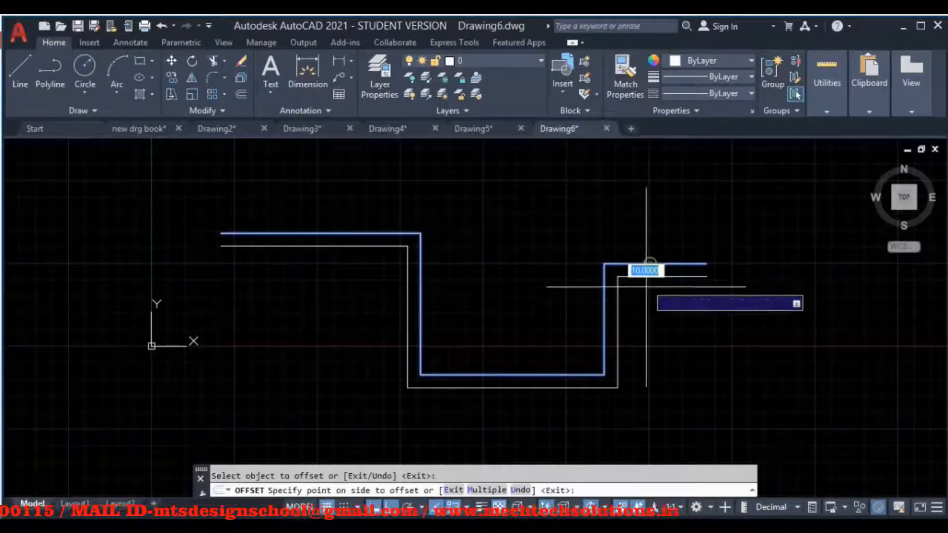
pyautogui.click(651, 312)
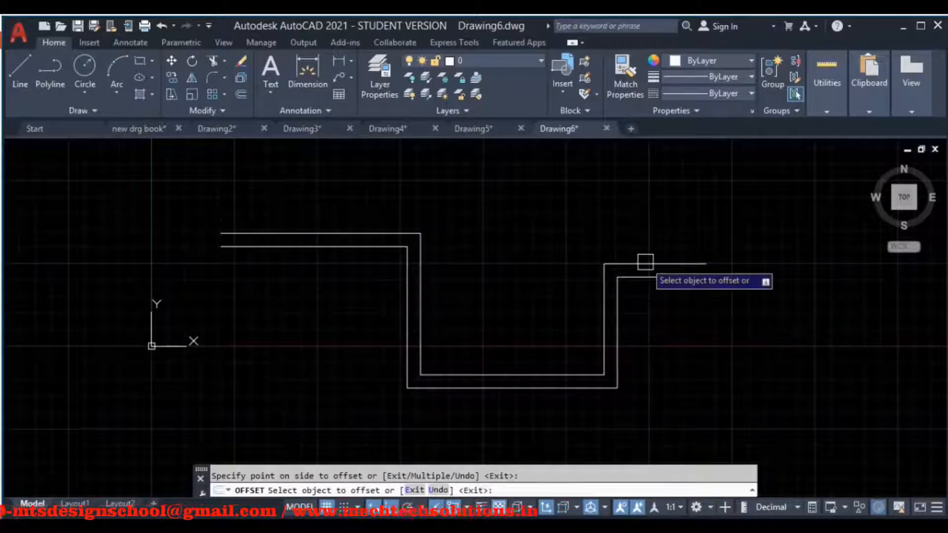
pyautogui.click(644, 264)
pyautogui.click(631, 222)
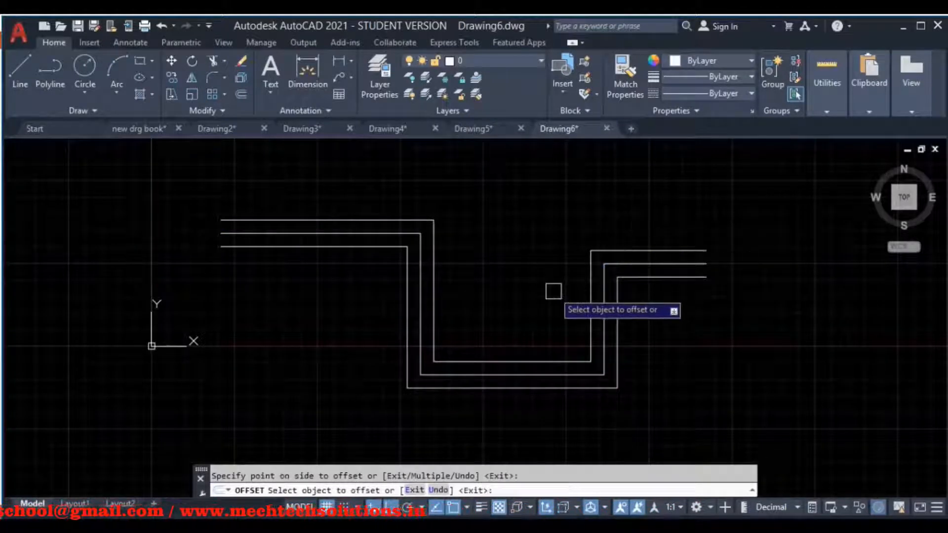
pyautogui.moveTo(528, 224); pyautogui.dragTo(516, 279, button='middle')
pyautogui.press('Escape')
# - Draw a stepped shape of four connected separate lines above the offset polylines
pyautogui.scroll(-2, 465, 269)
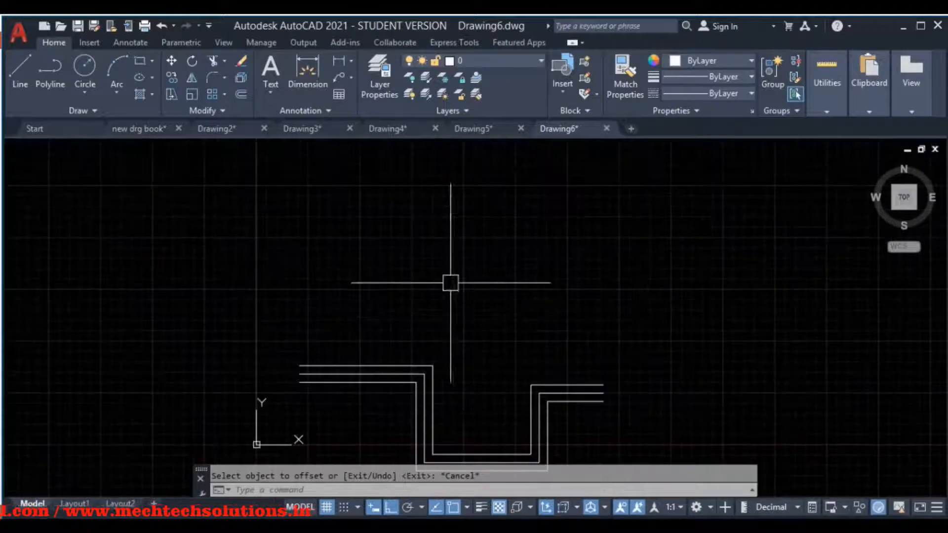
pyautogui.write('l')
pyautogui.press('Return')
pyautogui.click(325, 208)
pyautogui.click(617, 208)
pyautogui.click(618, 317)
pyautogui.click(800, 317)
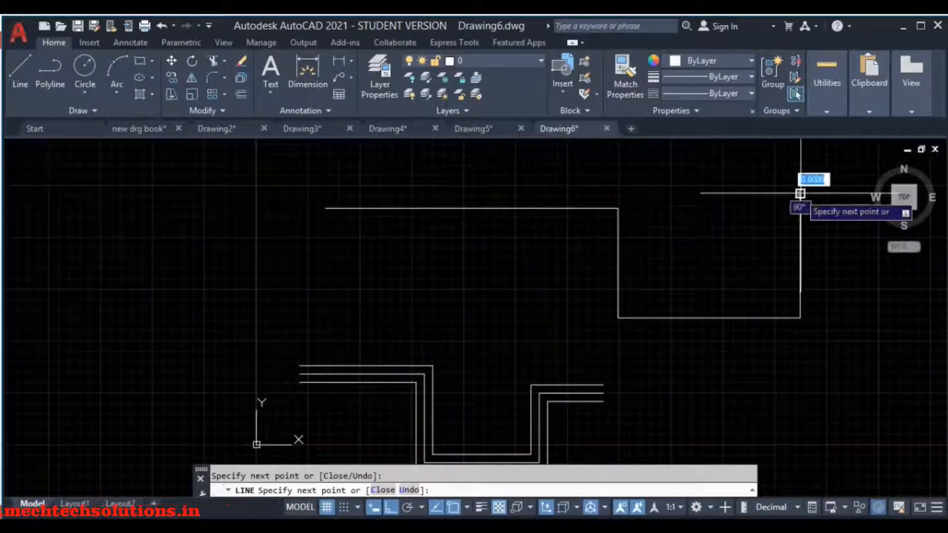
pyautogui.click(799, 194)
pyautogui.press('Escape')
# - Offset the shape's long upper horizontal line downward by 10 and its first vertical line to the left by 10
pyautogui.click(241, 94)
pyautogui.press('Return')
pyautogui.click(520, 208)
pyautogui.click(493, 282)
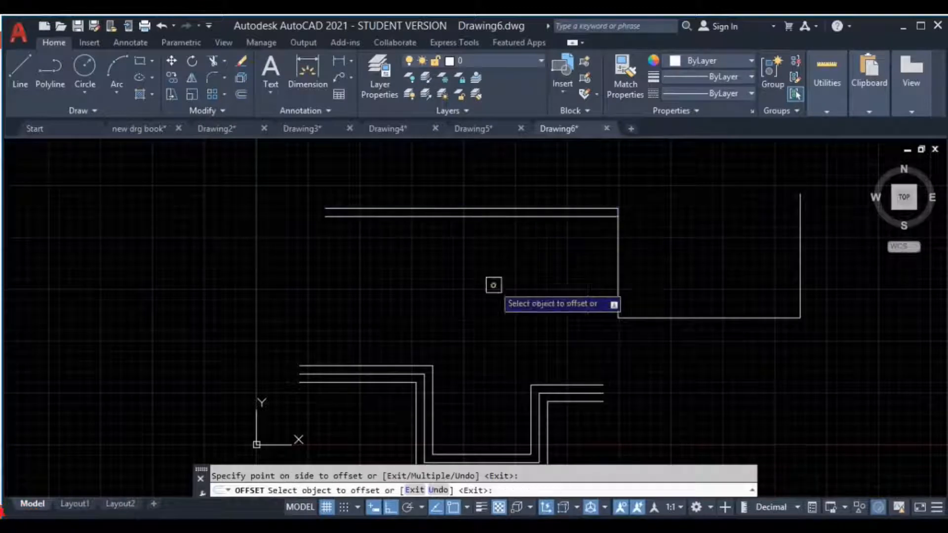
pyautogui.click(617, 257)
pyautogui.click(572, 275)
# - Set the object colour to Red and draw a stepped shape of four connected lines above the white lines
pyautogui.moveTo(678, 328); pyautogui.dragTo(646, 319, button='middle')
pyautogui.moveTo(427, 204); pyautogui.dragTo(462, 276, button='middle')
pyautogui.moveTo(368, 239); pyautogui.dragTo(382, 297, button='middle')
pyautogui.click(20, 74)
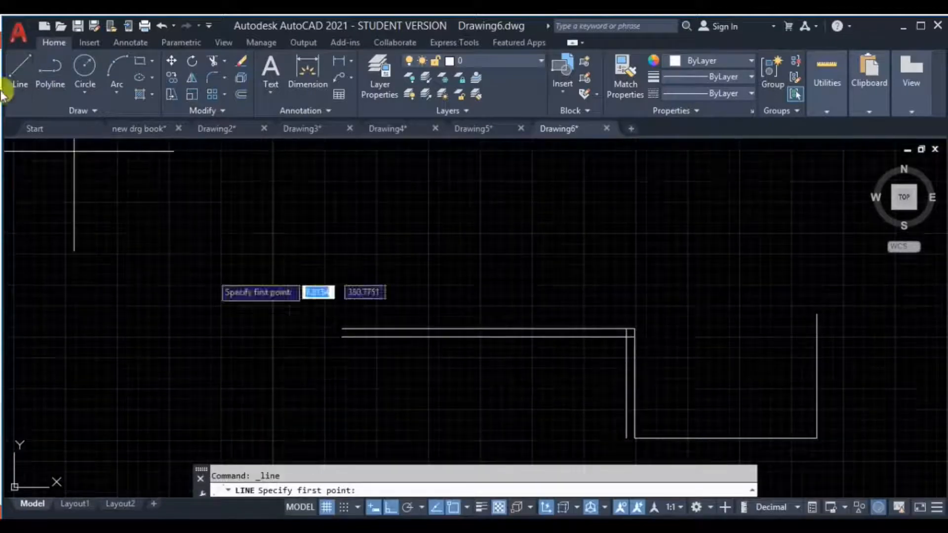
pyautogui.click(716, 60)
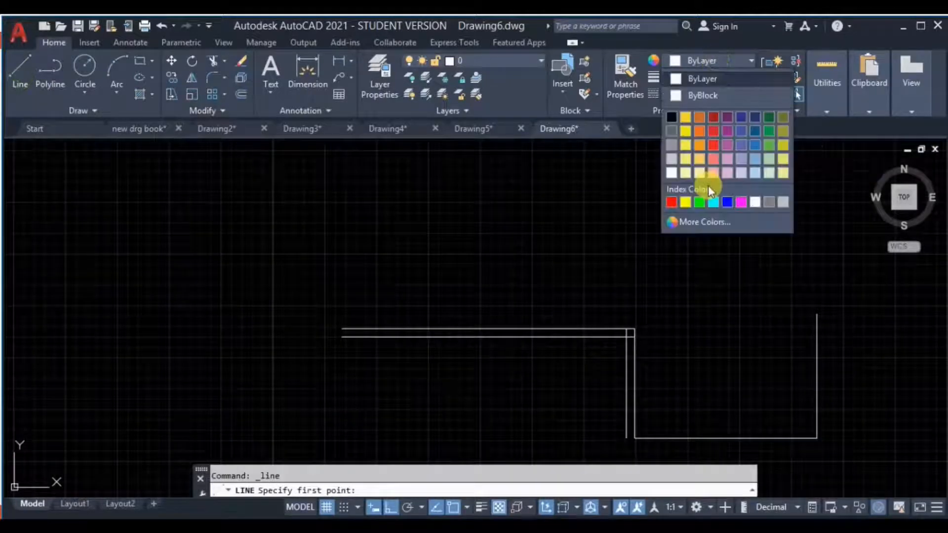
pyautogui.click(672, 203)
pyautogui.click(287, 217)
pyautogui.click(501, 217)
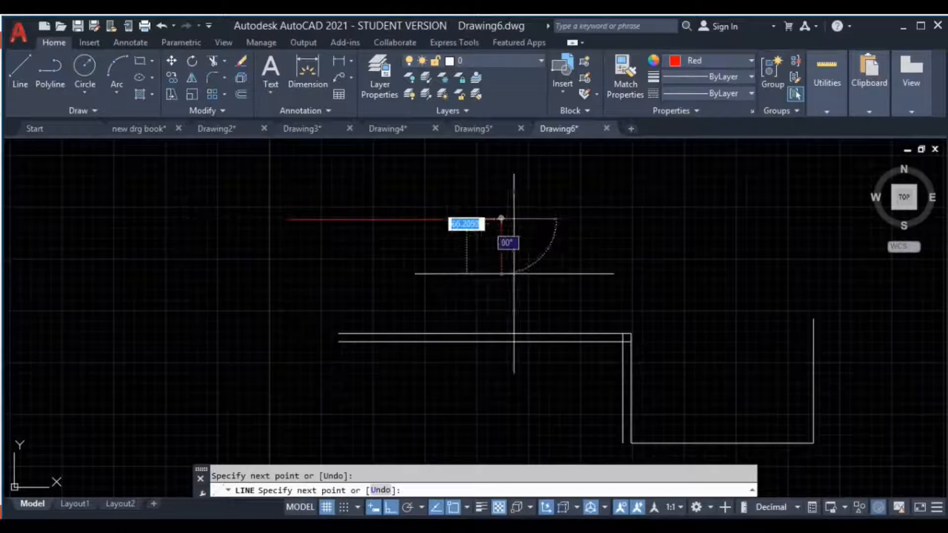
pyautogui.click(502, 293)
pyautogui.click(681, 294)
pyautogui.click(712, 225)
pyautogui.press('Escape')
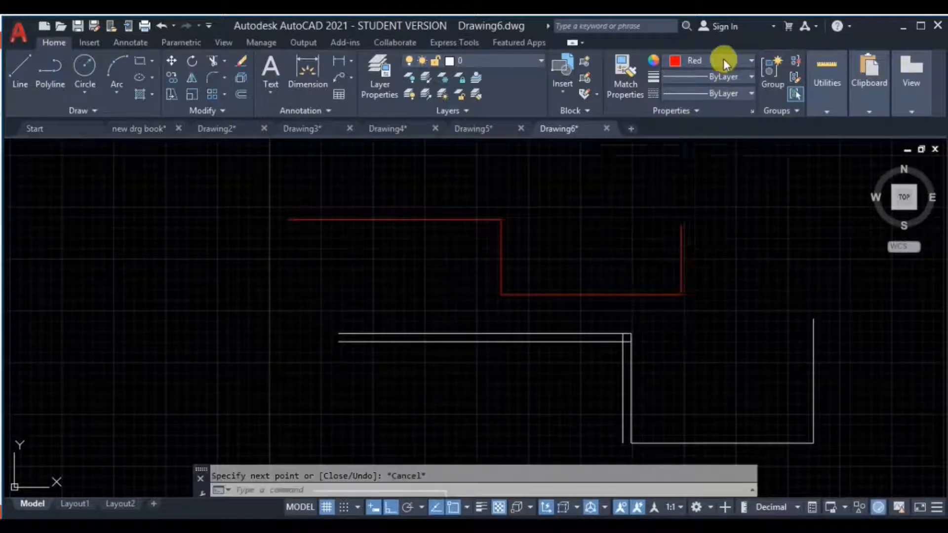
# - Set the object colour to Green and draw a four-segment stepped polyline above the red lines
pyautogui.click(726, 63)
pyautogui.click(697, 204)
pyautogui.moveTo(525, 192); pyautogui.dragTo(531, 400, button='middle')
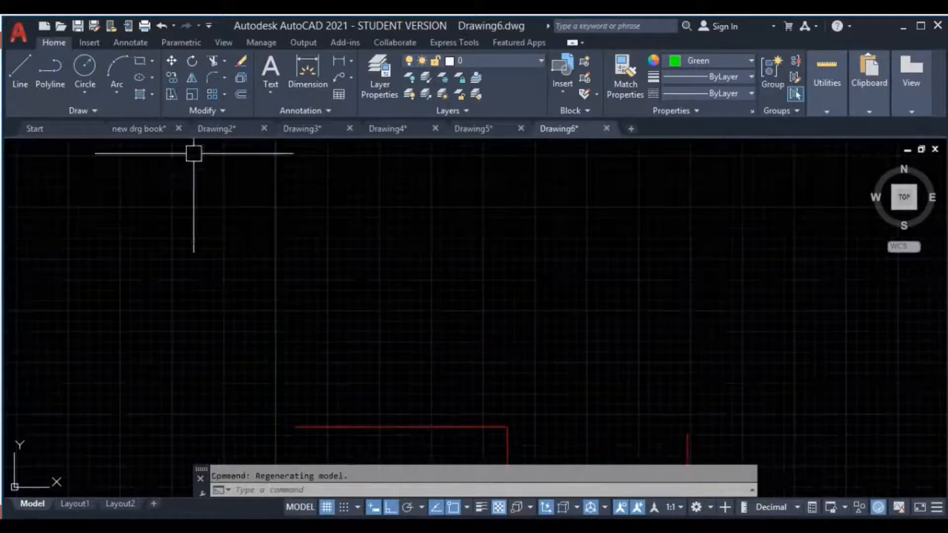
pyautogui.click(51, 69)
pyautogui.click(290, 214)
pyautogui.click(573, 216)
pyautogui.click(573, 328)
pyautogui.click(781, 328)
pyautogui.click(780, 218)
pyautogui.press('Escape')
# - Offset the green polyline by 10 toward its lower side
pyautogui.moveTo(453, 250); pyautogui.dragTo(321, 180, button='middle')
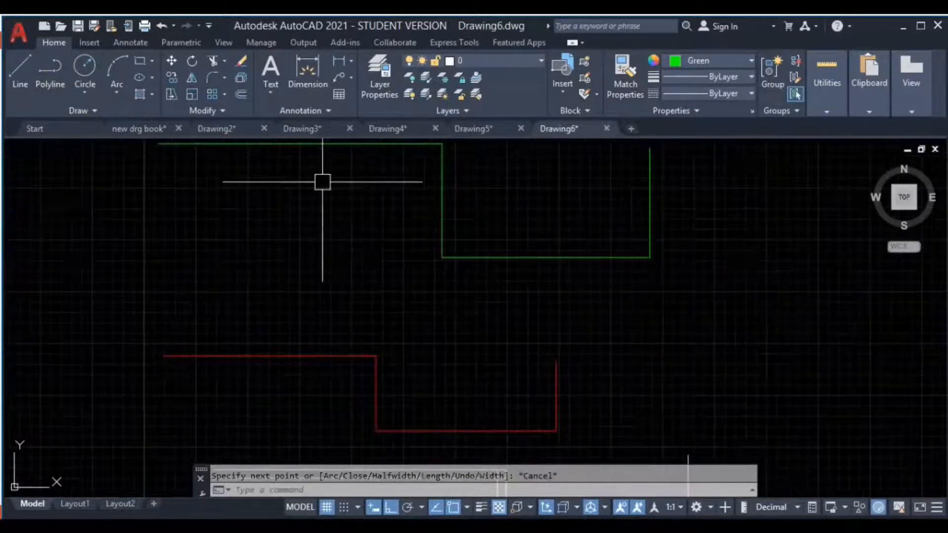
pyautogui.click(242, 95)
pyautogui.moveTo(328, 247); pyautogui.dragTo(332, 271, button='middle')
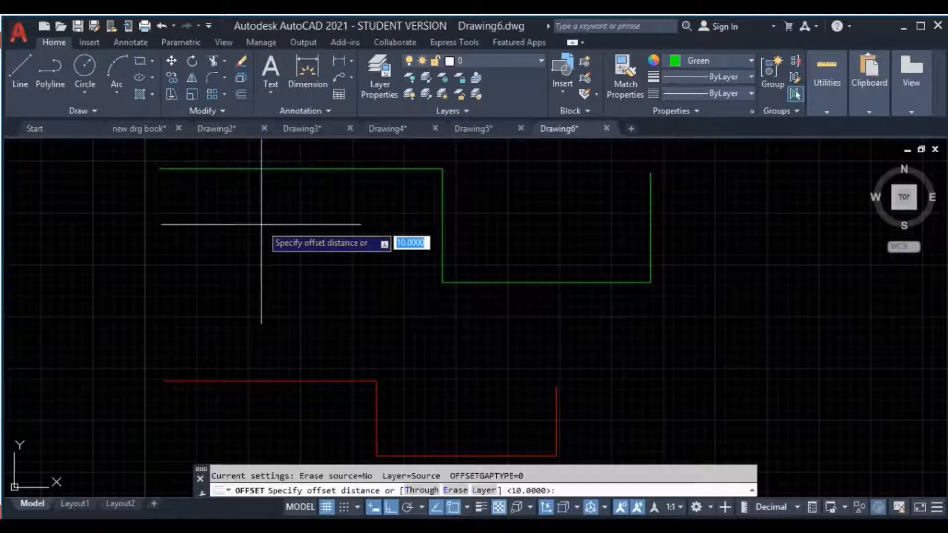
pyautogui.press('Return')
pyautogui.moveTo(378, 183); pyautogui.dragTo(379, 251, button='middle')
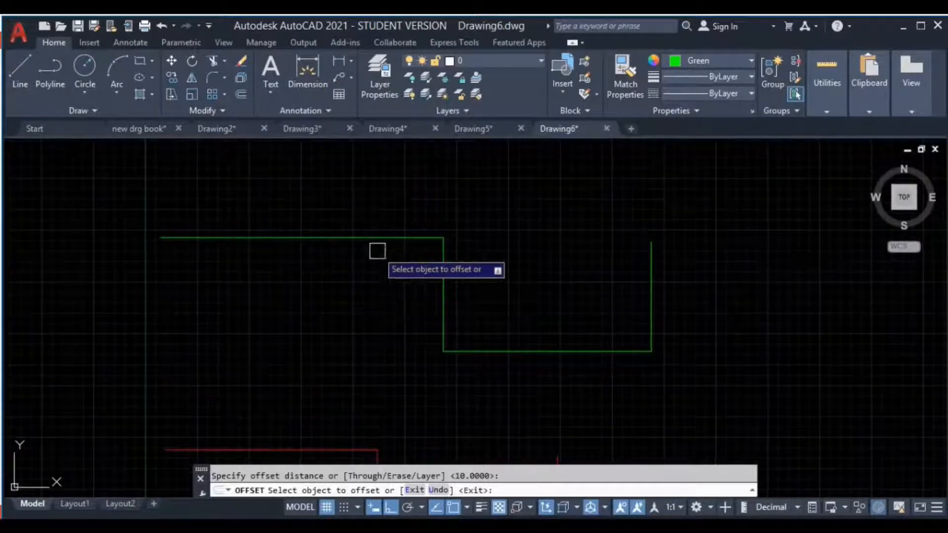
pyautogui.click(372, 238)
pyautogui.click(352, 311)
# - Offset the red shape's lines individually by 10, toward the same side as the green polyline's copy
pyautogui.moveTo(360, 345); pyautogui.dragTo(365, 304, button='middle')
pyautogui.moveTo(600, 309)
pyautogui.mouseDown(button='middle')
pyautogui.moveTo(612, 243)
pyautogui.moveTo(627, 231)
pyautogui.mouseUp(button='middle')
pyautogui.moveTo(490, 320); pyautogui.dragTo(571, 235, button='middle')
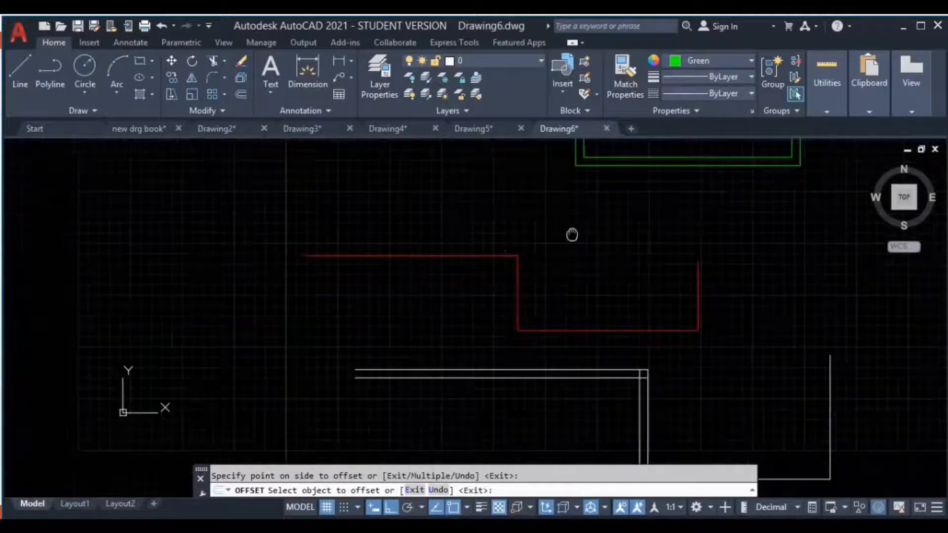
pyautogui.click(458, 249)
pyautogui.click(457, 294)
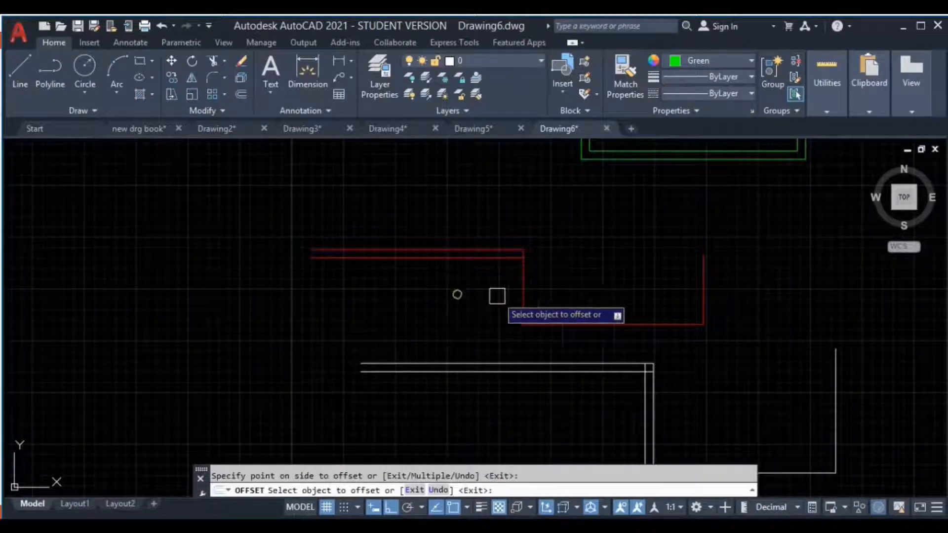
pyautogui.click(568, 324)
pyautogui.click(576, 345)
pyautogui.click(703, 294)
pyautogui.click(759, 293)
# - Erase the offset copies of the red shape's last vertical line and lower horizontal line
pyautogui.scroll(2, 740, 311)
pyautogui.press('Escape')
pyautogui.click(670, 297)
pyautogui.press('Delete')
pyautogui.click(614, 341)
pyautogui.press('Delete')
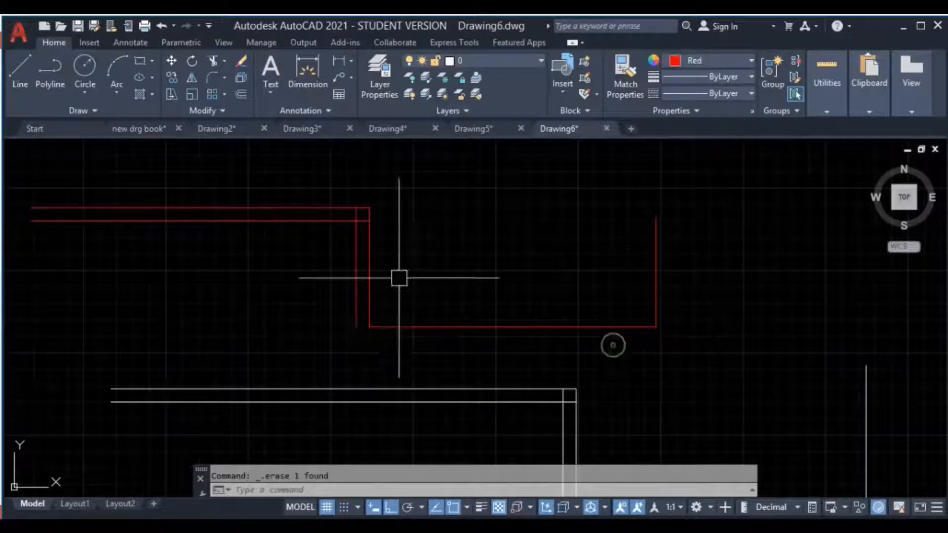
# - Join the four original red lines into a single polyline and select it to check the result
pyautogui.scroll(-3, 692, 245)
pyautogui.click(683, 228)
pyautogui.click(351, 290)
pyautogui.scroll(2, 477, 255)
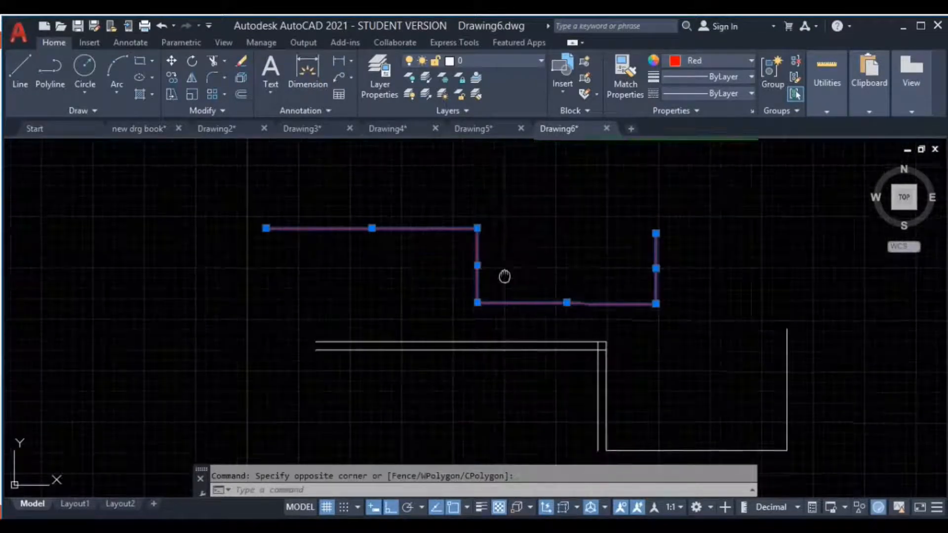
pyautogui.moveTo(504, 276); pyautogui.dragTo(500, 255, button='middle')
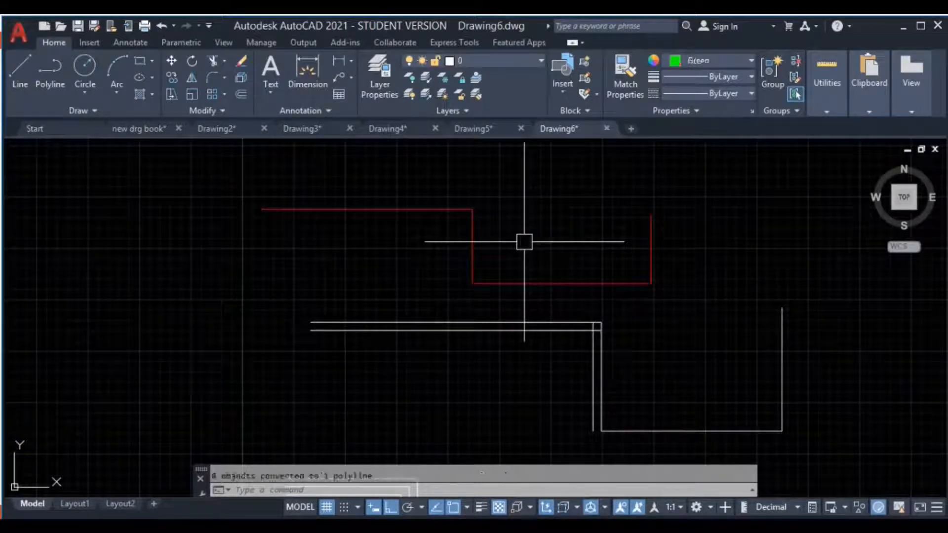
pyautogui.click(777, 178)
pyautogui.click(216, 293)
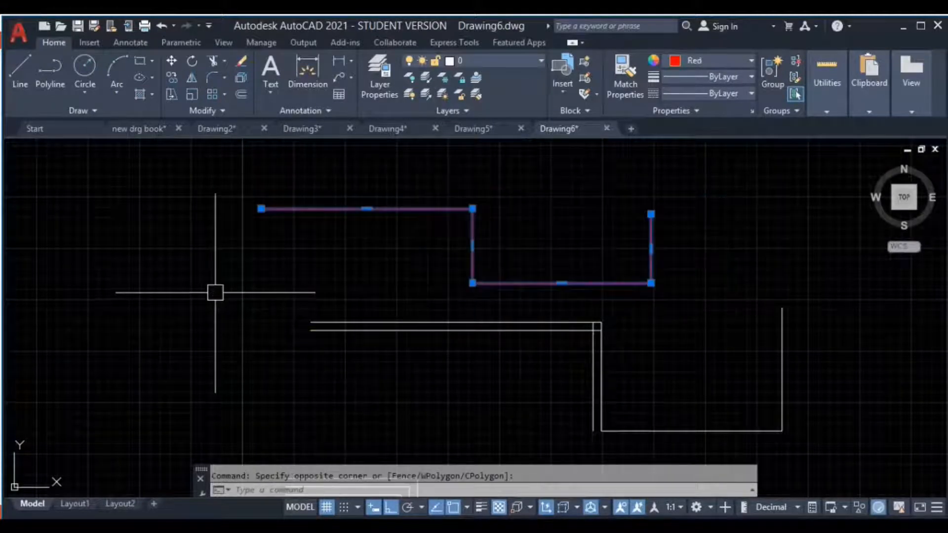
pyautogui.click(398, 209)
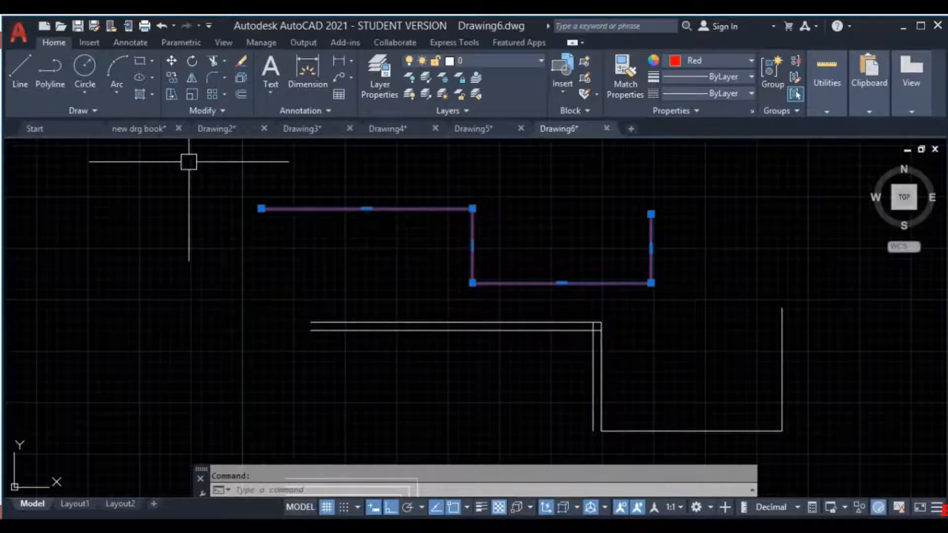
pyautogui.press('Escape')
# - Offset the joined red polyline by 10 toward its lower side and end the command
pyautogui.click(241, 94)
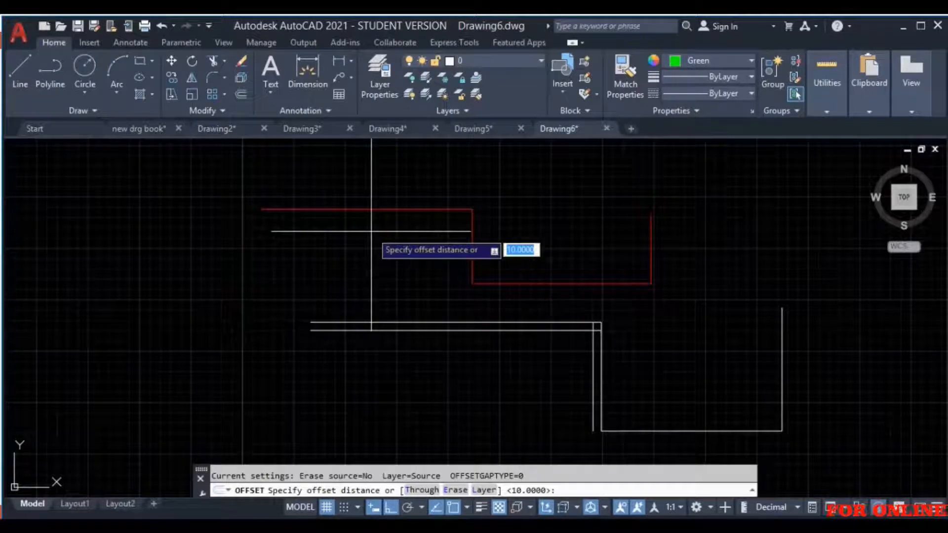
pyautogui.press('Return')
pyautogui.click(370, 208)
pyautogui.click(362, 258)
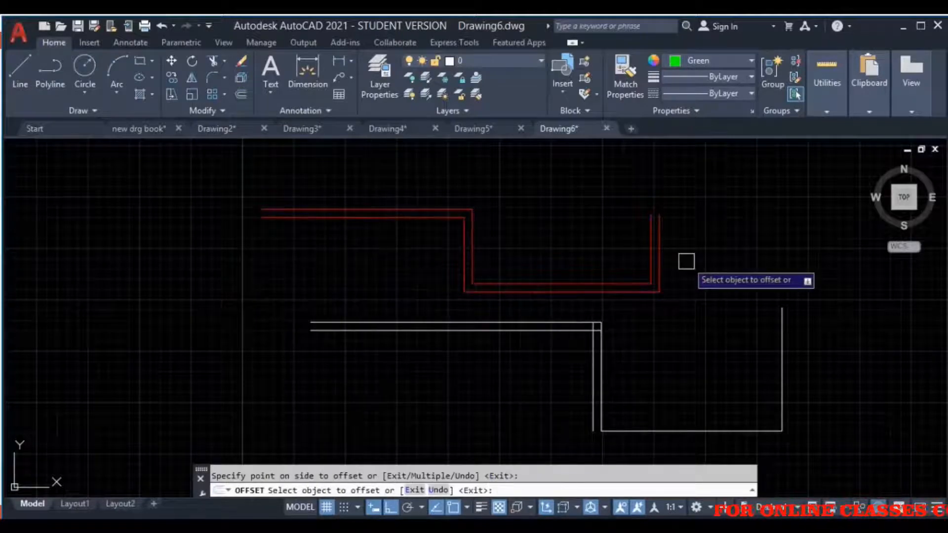
pyautogui.scroll(-3, 469, 375)
pyautogui.press('Escape')
# - Draw a green rectangle in the empty area to the right of the stepped polylines
pyautogui.moveTo(592, 301); pyautogui.dragTo(524, 324, button='middle')
pyautogui.write('rec')
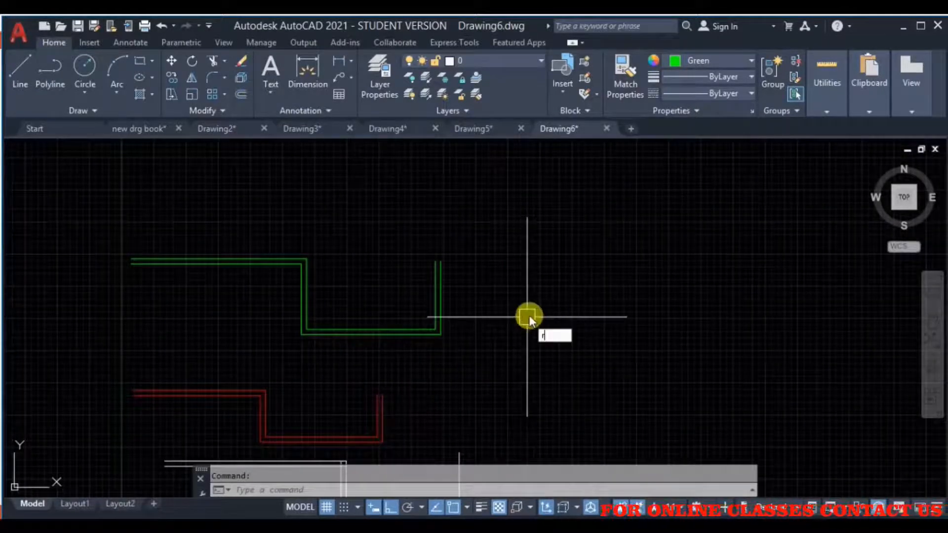
pyautogui.press('Return')
pyautogui.click(586, 191)
pyautogui.click(760, 383)
# - Offset the green rectangle inward by 10, then offset the resulting copy inward by 10 again
pyautogui.moveTo(779, 375); pyautogui.dragTo(706, 372, button='middle')
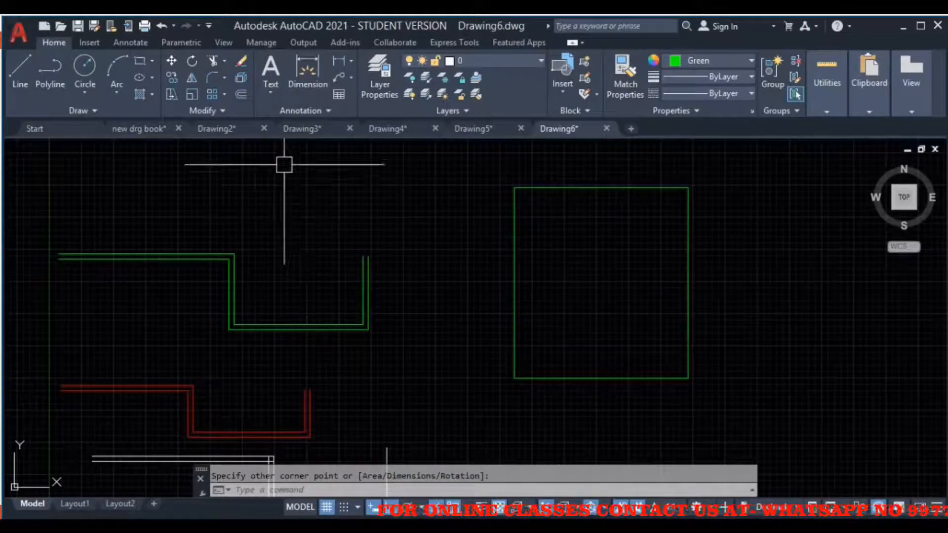
pyautogui.click(242, 93)
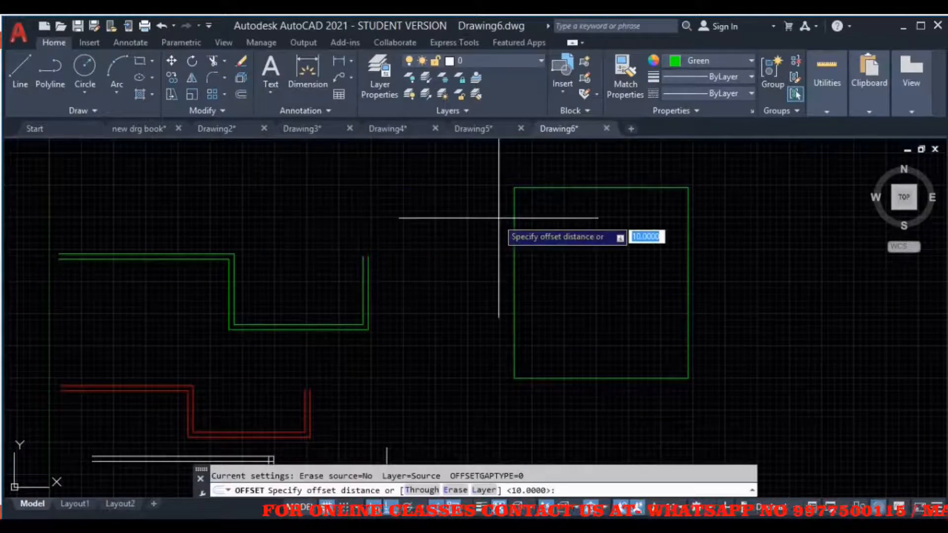
pyautogui.press('Return')
pyautogui.click(572, 188)
pyautogui.click(594, 253)
pyautogui.click(601, 197)
pyautogui.click(601, 255)
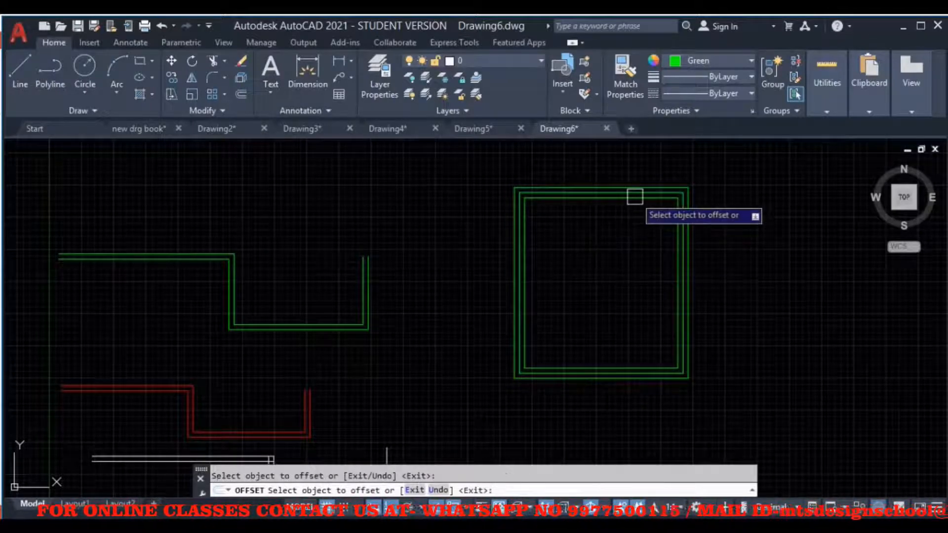
# - Offset the green rectangle outward by 10, repeat from the new copy, and end the command
pyautogui.click(687, 187)
pyautogui.click(707, 171)
pyautogui.click(693, 184)
pyautogui.click(729, 170)
pyautogui.moveTo(827, 259); pyautogui.dragTo(494, 299, button='middle')
pyautogui.press('Escape')
# - Erase the green rectangle together with all its concentric offset copies
pyautogui.click(501, 233)
pyautogui.click(259, 314)
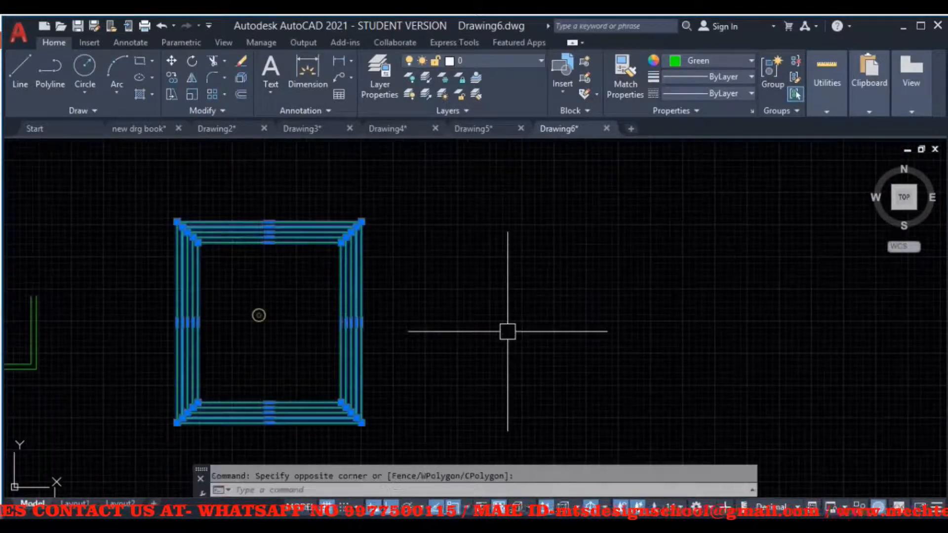
pyautogui.press('Delete')
# - Draw a new green rectangle in the same empty area and explode it into separate lines
pyautogui.click(139, 61)
pyautogui.click(311, 214)
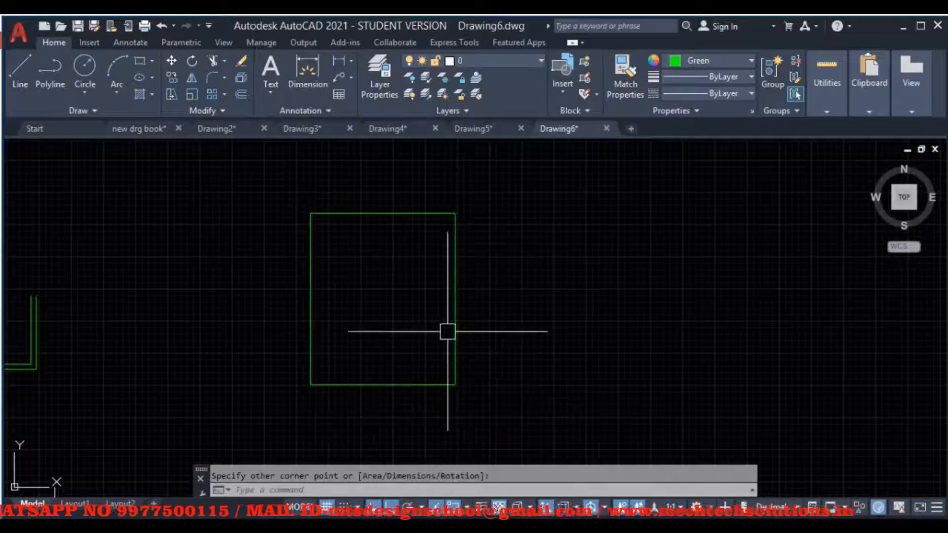
pyautogui.click(497, 267)
pyautogui.click(410, 291)
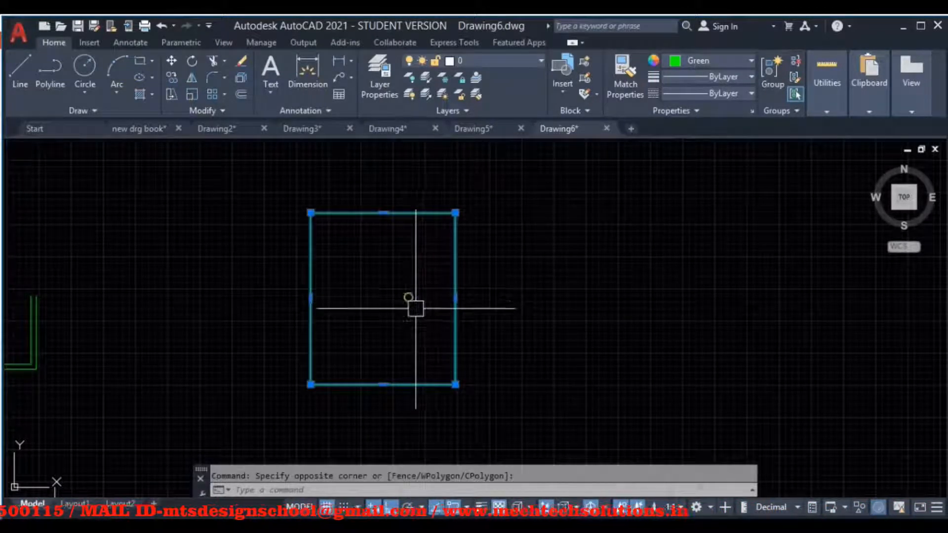
pyautogui.click(242, 80)
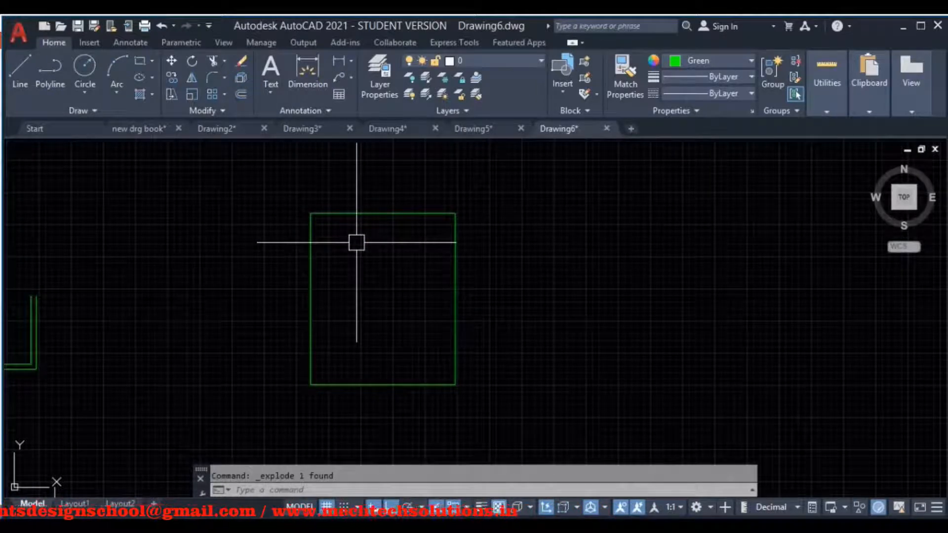
# - Offset the exploded rectangle's left vertical line inward by 10 repeatedly, each time from the newest copy, and end the command
pyautogui.click(243, 95)
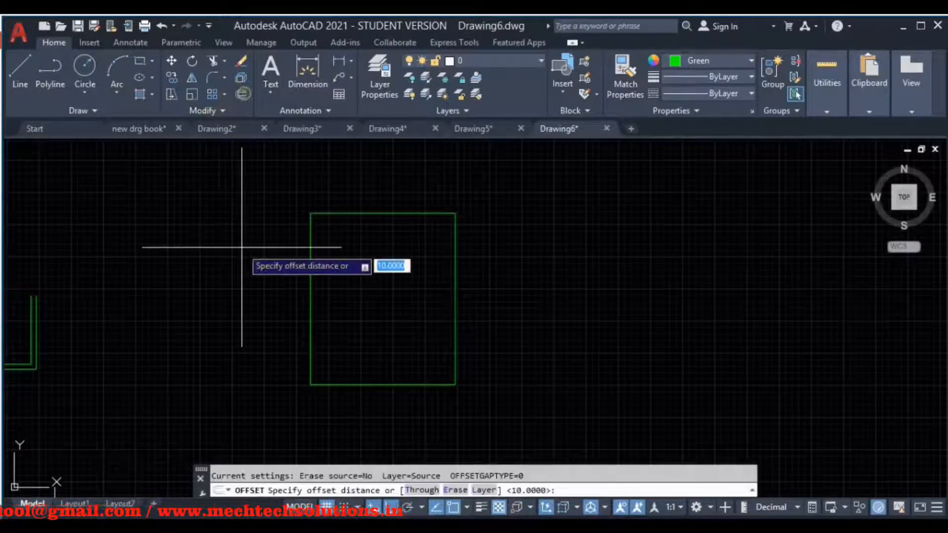
pyautogui.press('Return')
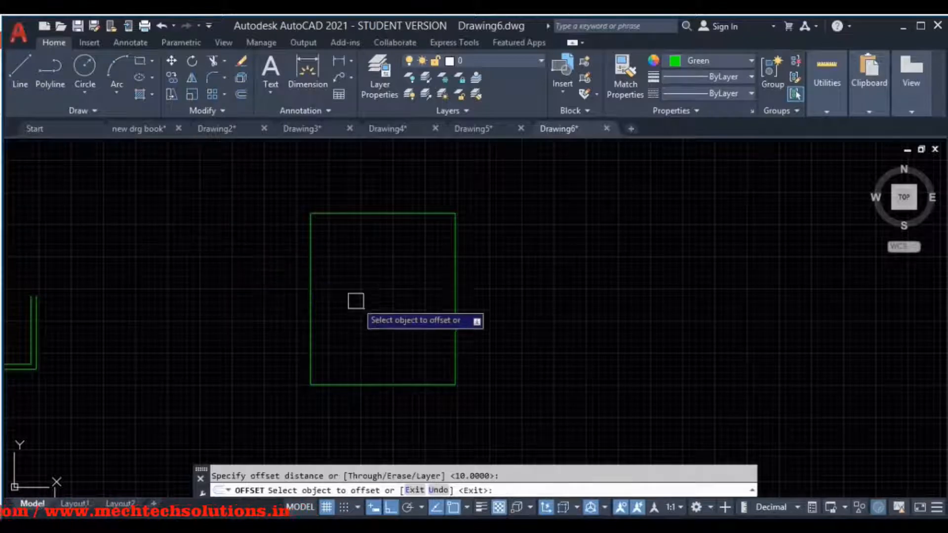
pyautogui.click(312, 275)
pyautogui.click(330, 275)
pyautogui.click(321, 269)
pyautogui.click(331, 266)
pyautogui.click(326, 266)
pyautogui.click(358, 271)
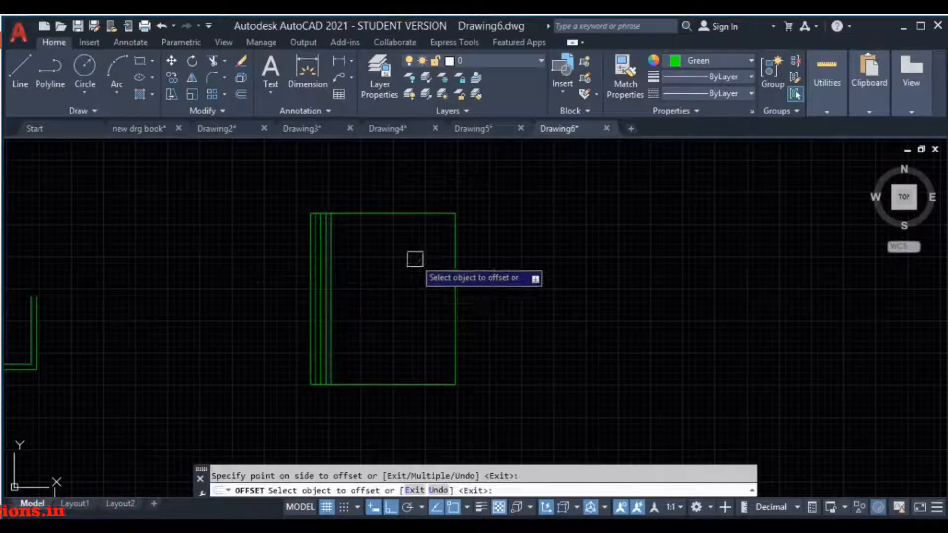
pyautogui.press('Escape')
# - Erase the exploded rectangle's lines and the offset copies of its left side
pyautogui.click(495, 186)
pyautogui.click(295, 410)
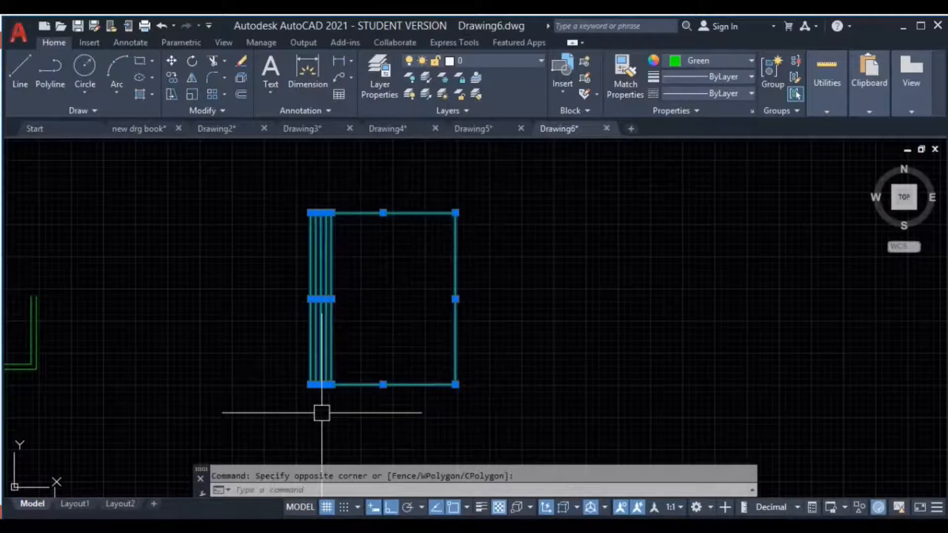
pyautogui.press('Delete')
# - Draw a green circle with a radius of about 224 to the right of the stepped shapes
pyautogui.scroll(-3, 267, 333)
pyautogui.scroll(5, 281, 290)
pyautogui.scroll(-3, 362, 295)
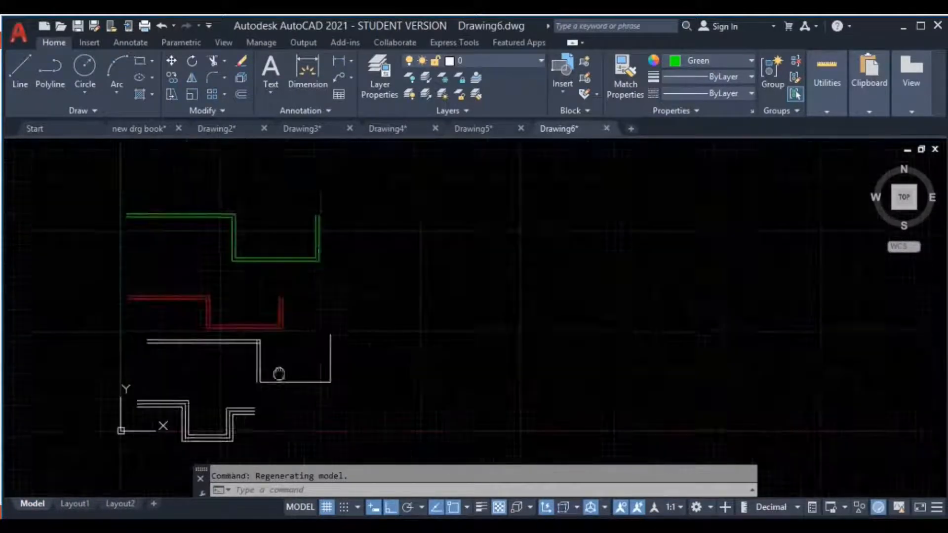
pyautogui.click(88, 68)
pyautogui.click(487, 317)
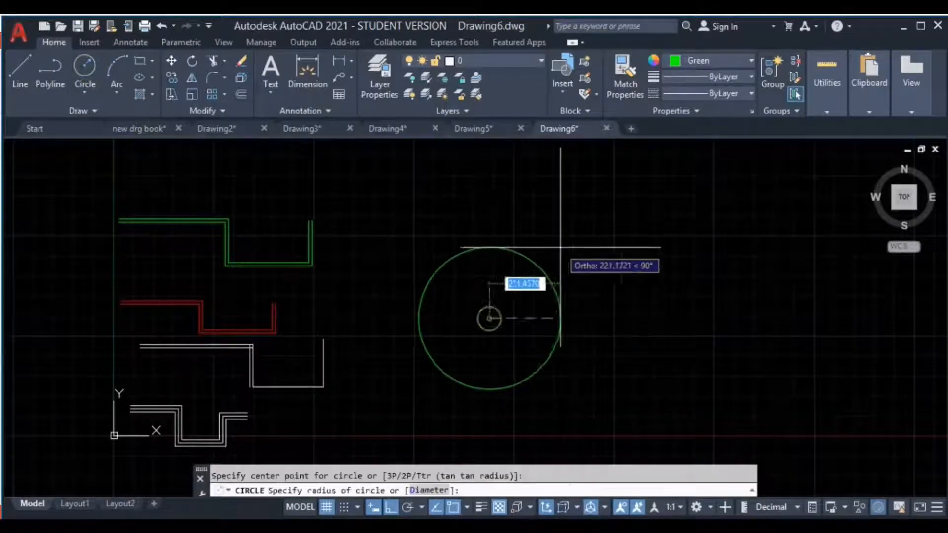
pyautogui.click(487, 246)
# - Offset the green circle inward by 20 three times, each time from the newest inner circle
pyautogui.moveTo(485, 316); pyautogui.dragTo(449, 279, button='middle')
pyautogui.scroll(2, 503, 277)
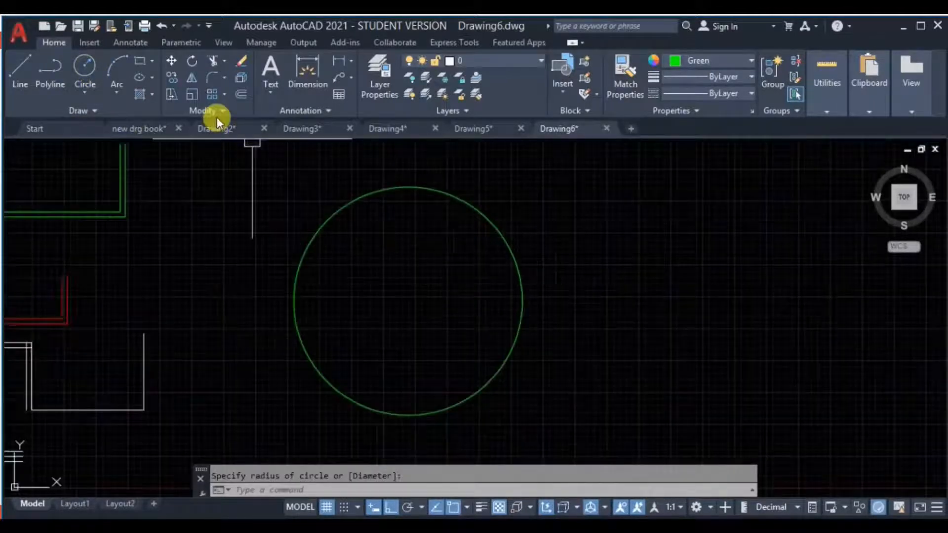
pyautogui.click(237, 95)
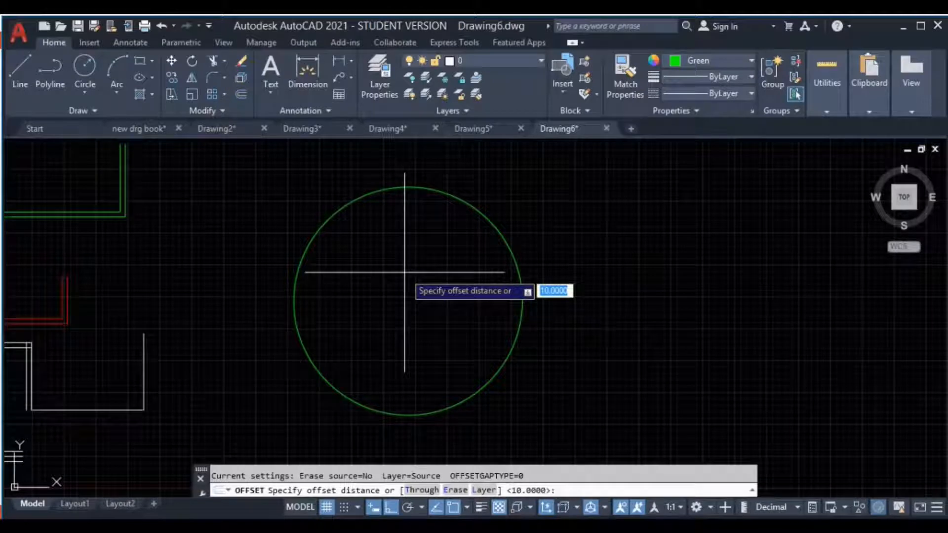
pyautogui.press('Return')
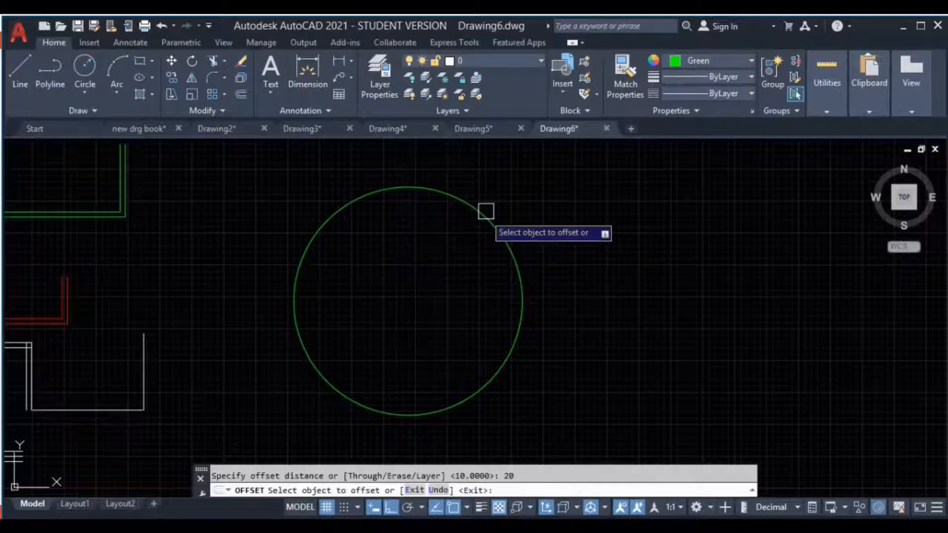
pyautogui.click(483, 219)
pyautogui.click(459, 263)
pyautogui.click(473, 216)
pyautogui.click(472, 249)
pyautogui.click(475, 235)
pyautogui.click(447, 280)
# - Offset the original circle outward by 20 five times, each time from the newest outer circle, and end the command
pyautogui.click(492, 221)
pyautogui.click(512, 190)
pyautogui.click(509, 217)
pyautogui.click(529, 190)
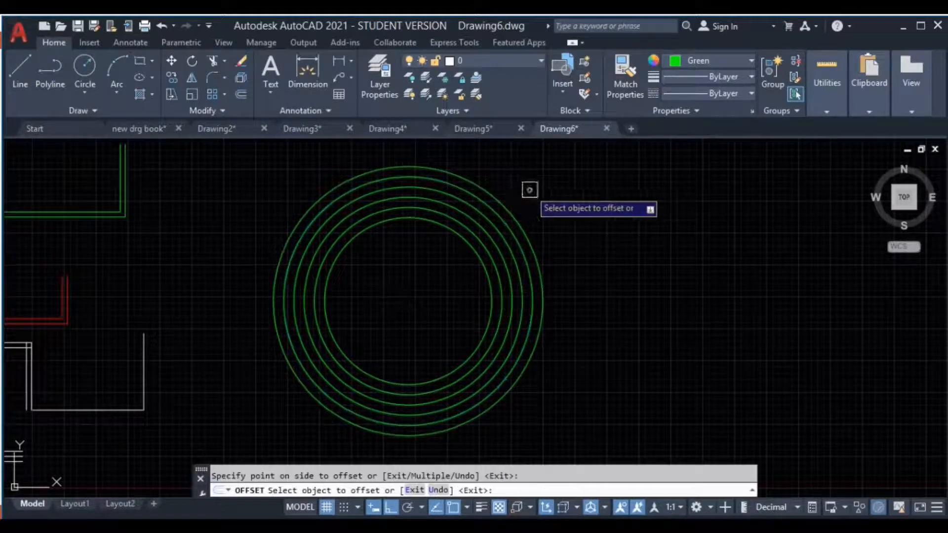
pyautogui.click(519, 218)
pyautogui.click(537, 207)
pyautogui.click(529, 219)
pyautogui.click(552, 214)
pyautogui.click(548, 216)
pyautogui.click(556, 214)
pyautogui.scroll(-3, 423, 264)
pyautogui.press('Escape')
# - Draw a second green circle to the right of the concentric circles
pyautogui.write('c')
pyautogui.press('Return')
pyautogui.click(613, 294)
pyautogui.click(646, 226)
# - Offset the second circle outward repeatedly at a distance of 20 with the Multiple option, and end the command
pyautogui.moveTo(609, 294); pyautogui.dragTo(428, 276, button='middle')
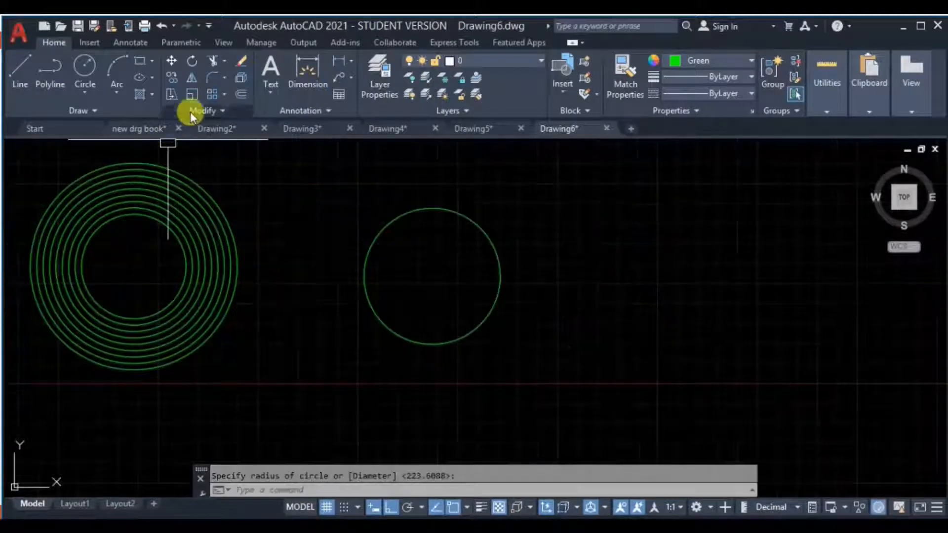
pyautogui.click(241, 95)
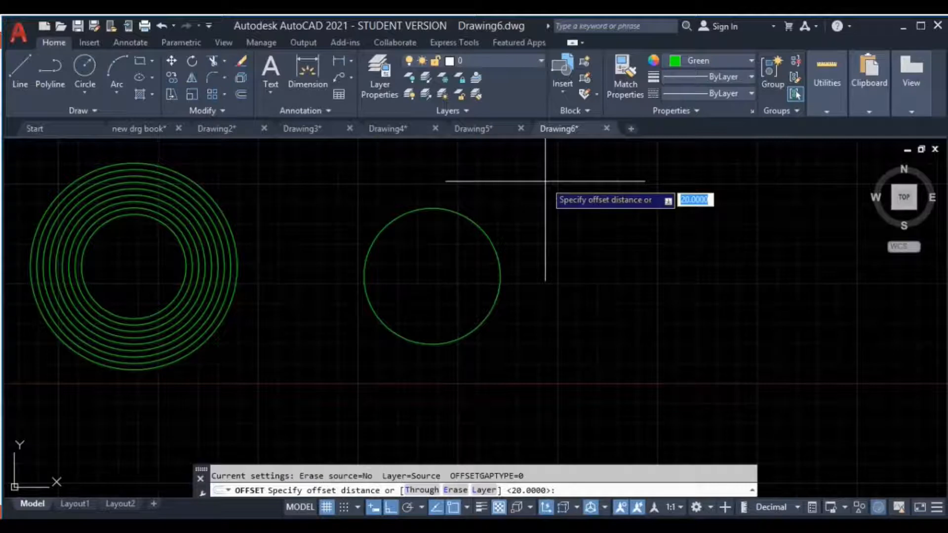
pyautogui.press('Return')
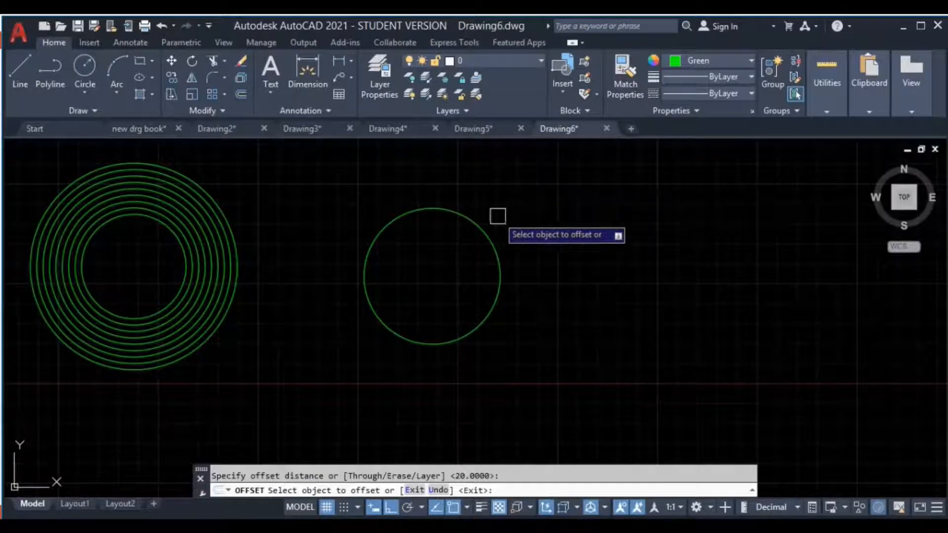
pyautogui.click(493, 239)
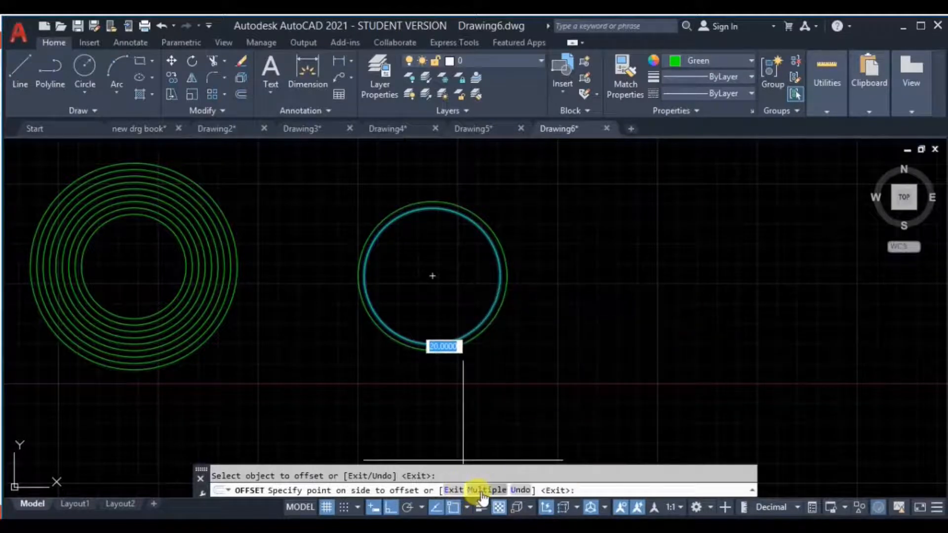
pyautogui.click(483, 490)
pyautogui.click(585, 292)
pyautogui.click(613, 280)
pyautogui.click(631, 279)
pyautogui.click(662, 279)
pyautogui.click(670, 277)
pyautogui.click(707, 274)
pyautogui.click(730, 275)
pyautogui.click(750, 276)
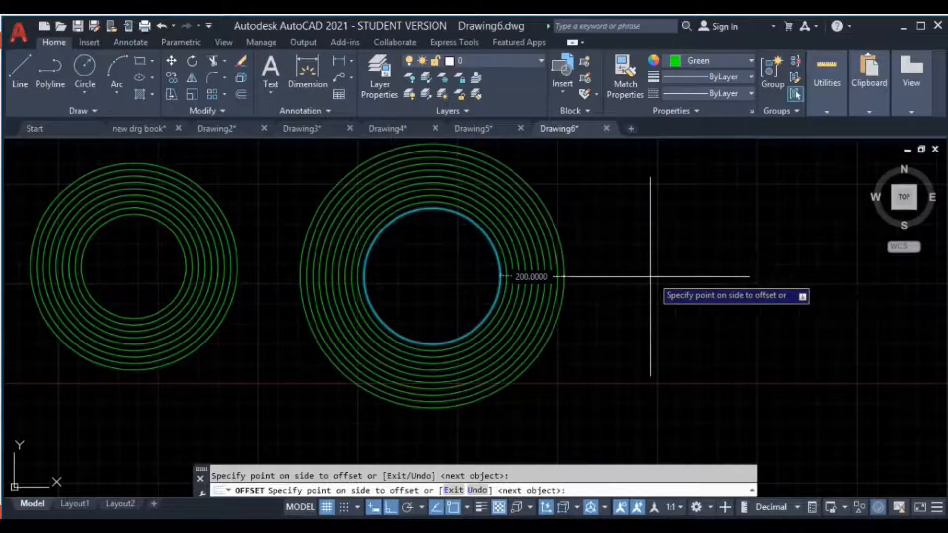
pyautogui.press('Return')
pyautogui.scroll(-6, 691, 277)
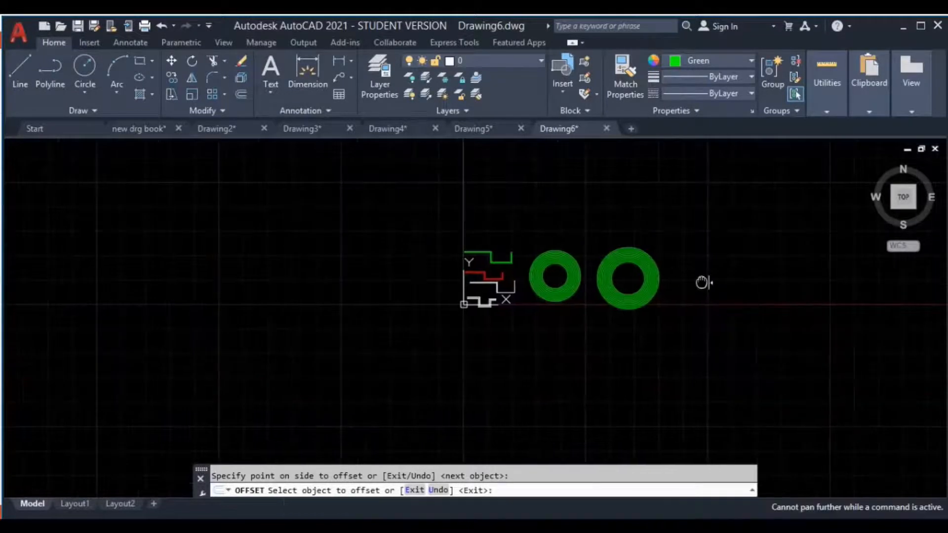
pyautogui.press('Escape')
pyautogui.scroll(4, 592, 268)
pyautogui.moveTo(593, 269); pyautogui.dragTo(404, 262, button='middle')
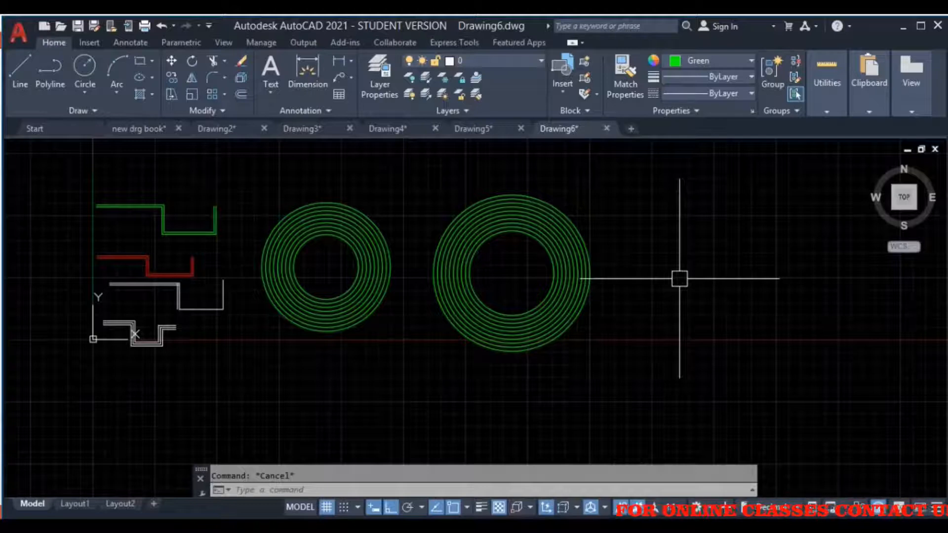
pyautogui.moveTo(430, 257); pyautogui.dragTo(481, 244, button='middle')
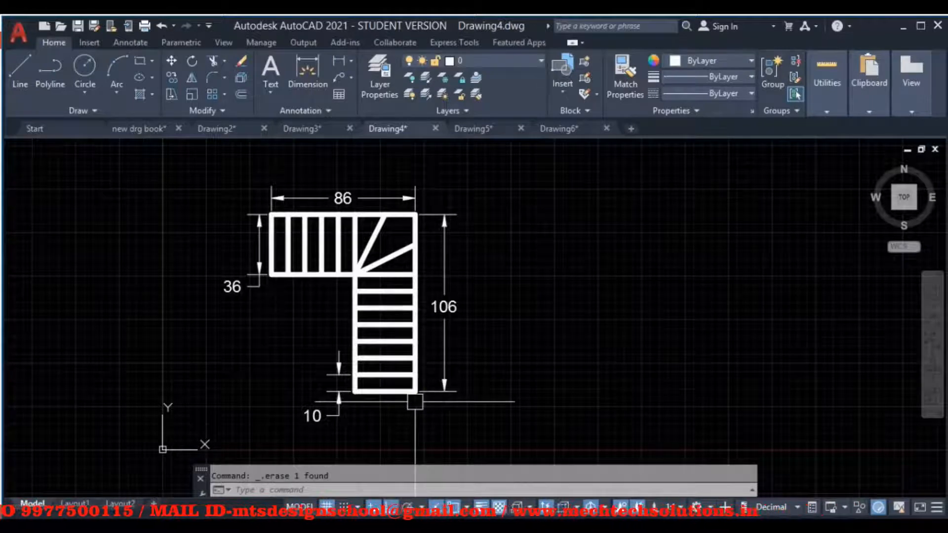
# - In Drawing4, draw a horizontal line 86 long to the right of the dimensioned stair plan
pyautogui.moveTo(414, 402); pyautogui.dragTo(416, 404, button='middle')
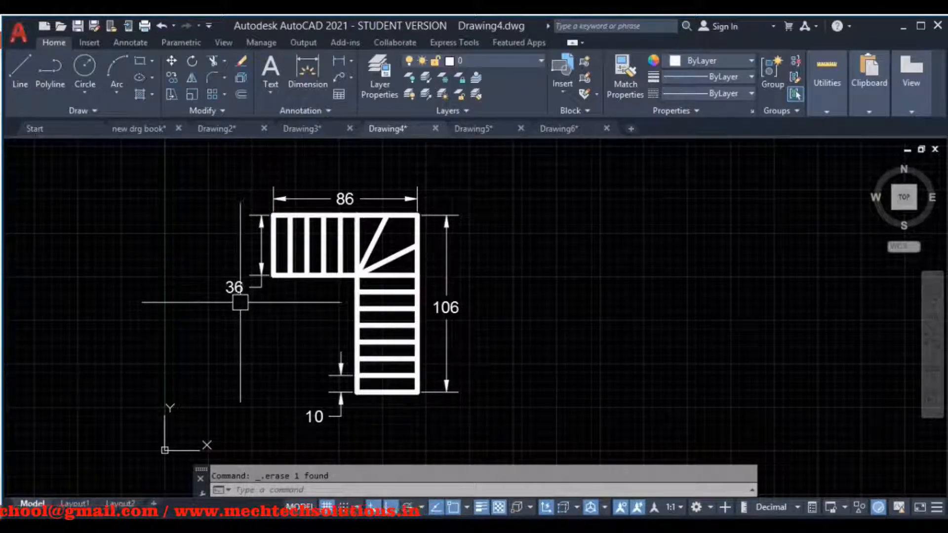
pyautogui.moveTo(468, 302); pyautogui.dragTo(324, 310, button='middle')
pyautogui.write('l')
pyautogui.press('Return')
pyautogui.click(482, 222)
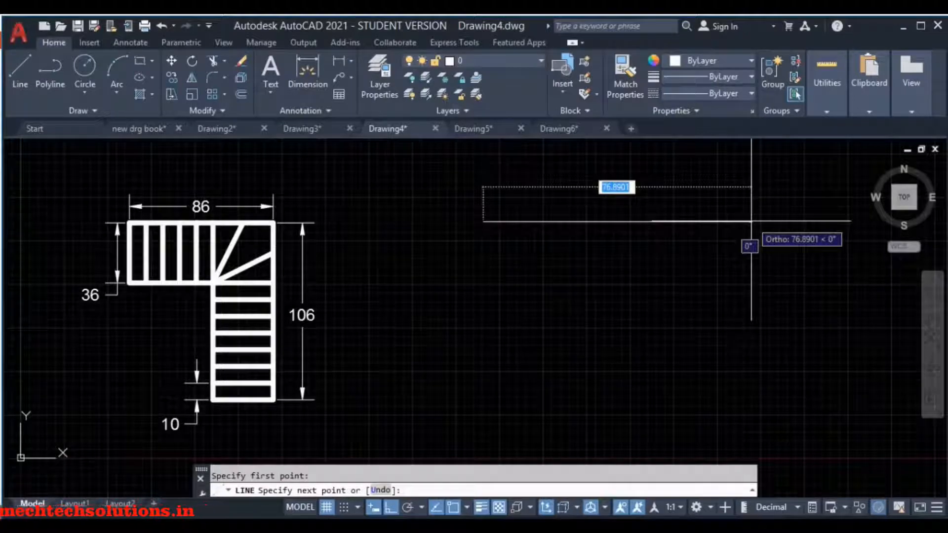
pyautogui.write('86')
pyautogui.press('Return')
# - Continue with a vertical line 106 long downward from the horizontal line's right end, and end the Line command
pyautogui.moveTo(758, 329); pyautogui.dragTo(688, 238, button='middle')
pyautogui.scroll(-3, 700, 336)
pyautogui.scroll(3, 704, 365)
pyautogui.write('1')
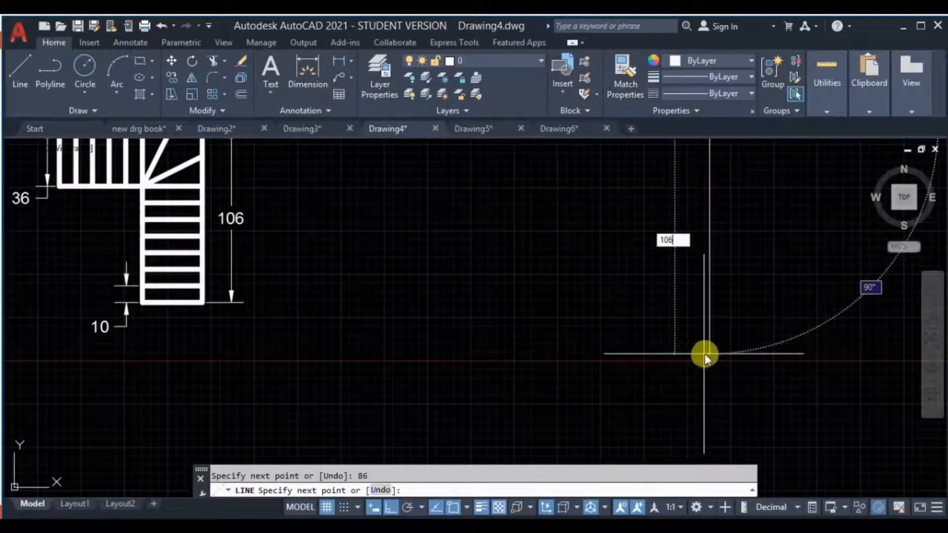
pyautogui.write('06')
pyautogui.press('Return')
# - Examine the reference stair plan's width, tread spacing, corner winders and overall dimensions
pyautogui.scroll(-3, 601, 341)
pyautogui.scroll(3, 369, 236)
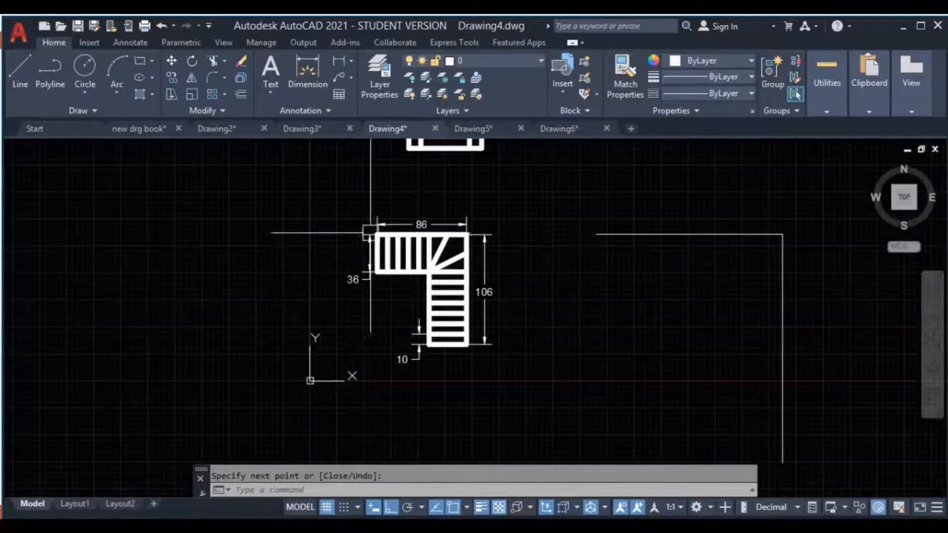
pyautogui.scroll(4, 380, 237)
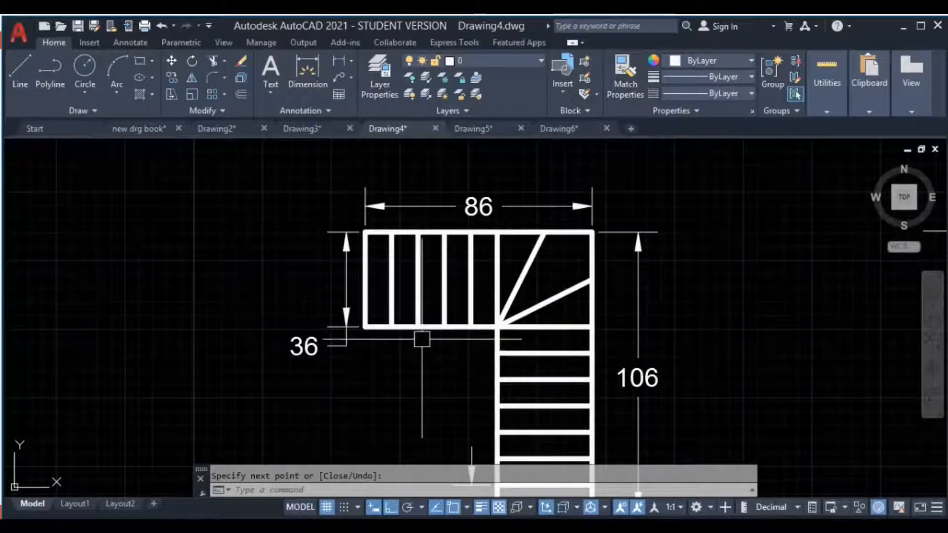
pyautogui.scroll(-2, 552, 386)
pyautogui.moveTo(553, 387); pyautogui.dragTo(463, 284, button='middle')
pyautogui.scroll(2, 479, 336)
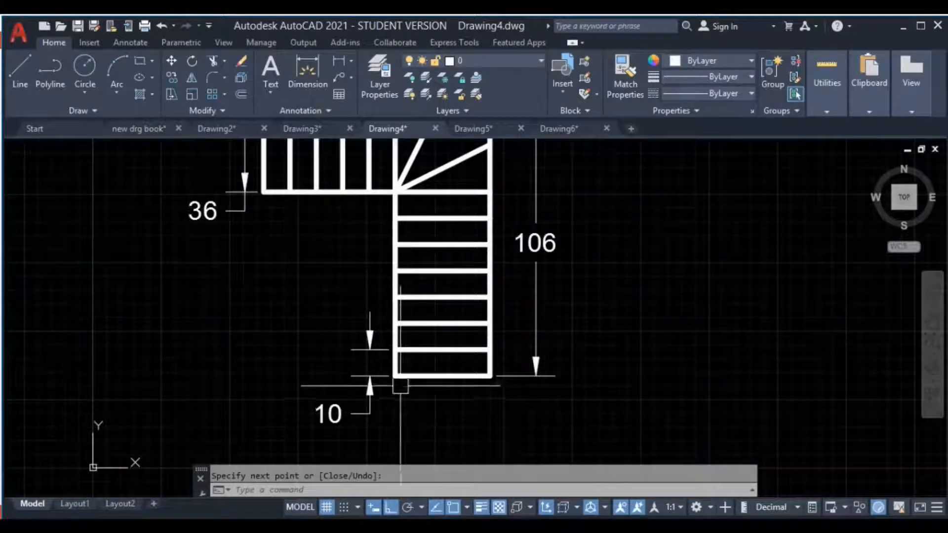
pyautogui.moveTo(511, 219); pyautogui.dragTo(511, 281, button='middle')
pyautogui.moveTo(469, 419); pyautogui.dragTo(489, 390, button='middle')
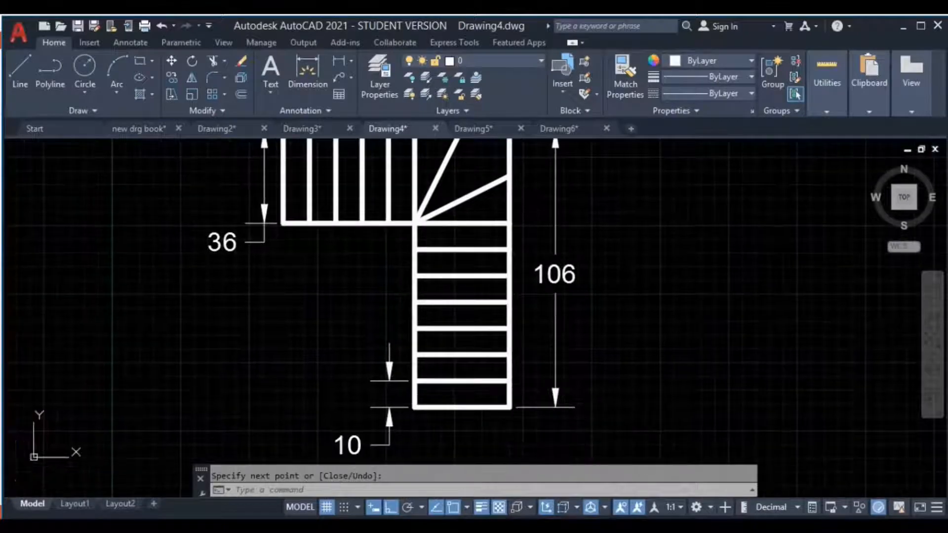
pyautogui.scroll(-2, 562, 318)
pyautogui.moveTo(582, 332); pyautogui.dragTo(451, 321, button='middle')
pyautogui.moveTo(660, 328); pyautogui.dragTo(476, 322, button='middle')
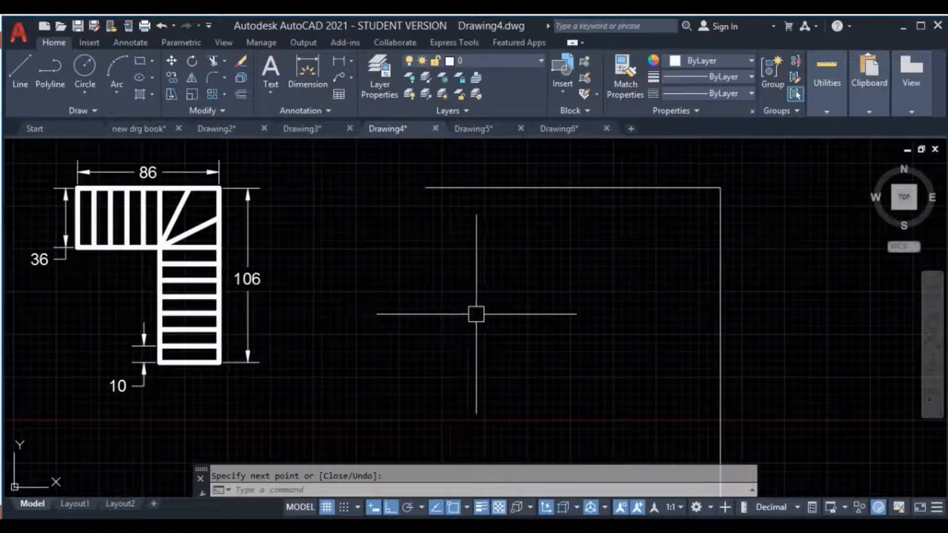
# - Offset the horizontal line 36 downward and the vertical line 36 toward the inside of the corner
pyautogui.moveTo(551, 284); pyautogui.dragTo(504, 285, button='middle')
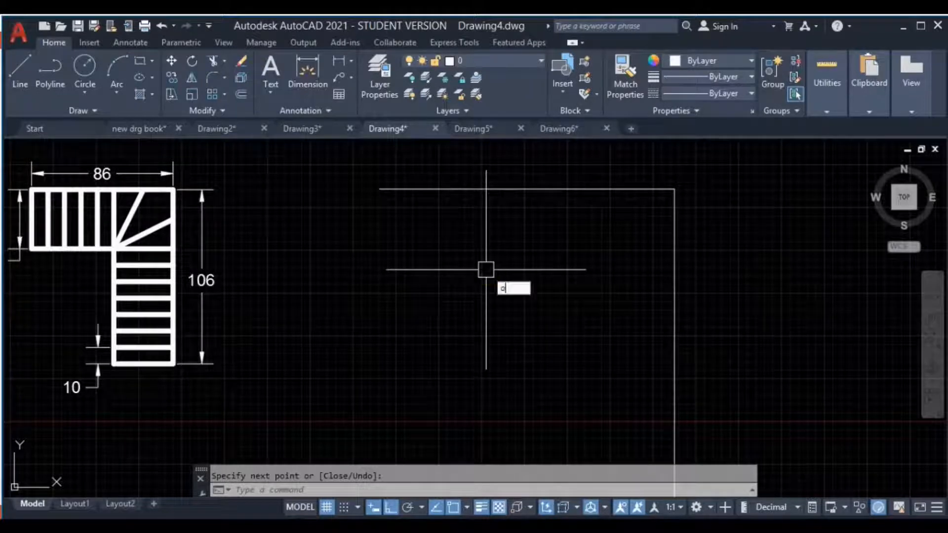
pyautogui.press('Return')
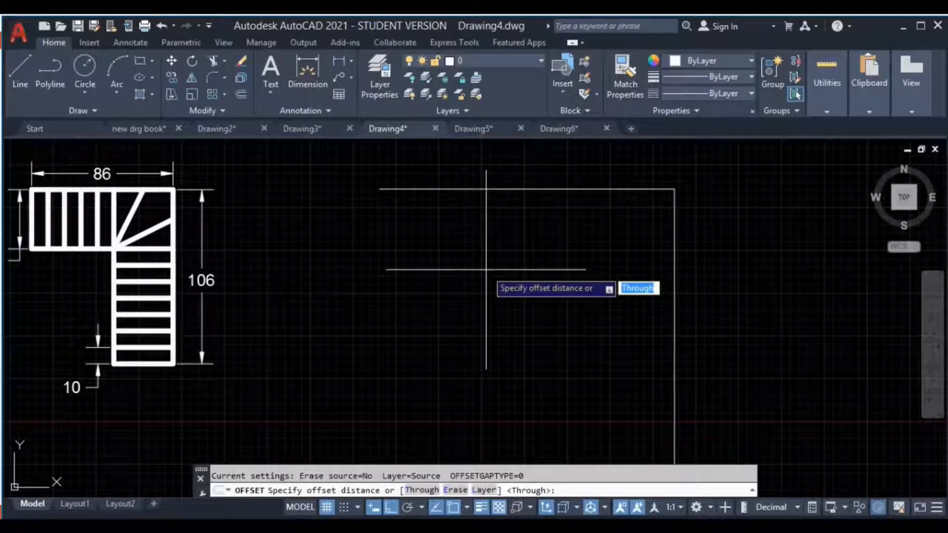
pyautogui.write('36')
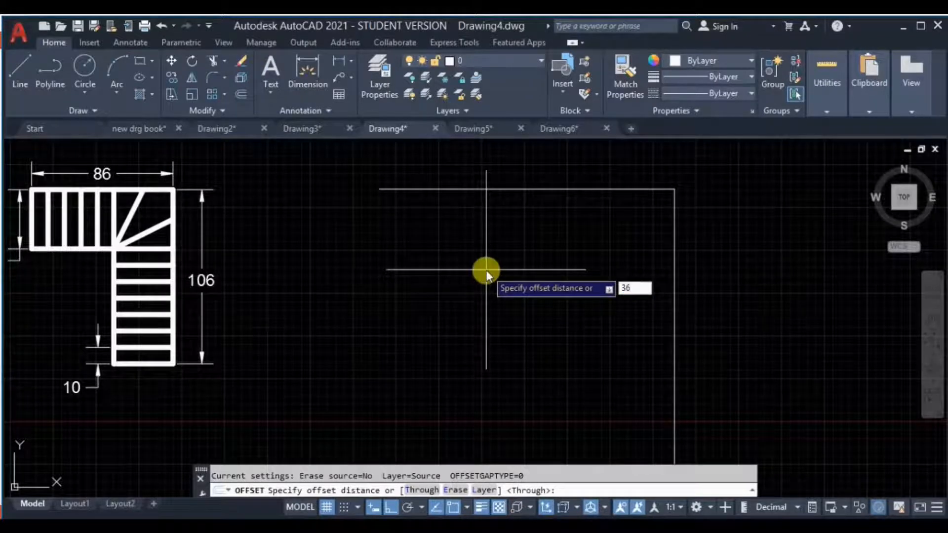
pyautogui.press('Return')
pyautogui.moveTo(493, 275); pyautogui.dragTo(528, 278, button='middle')
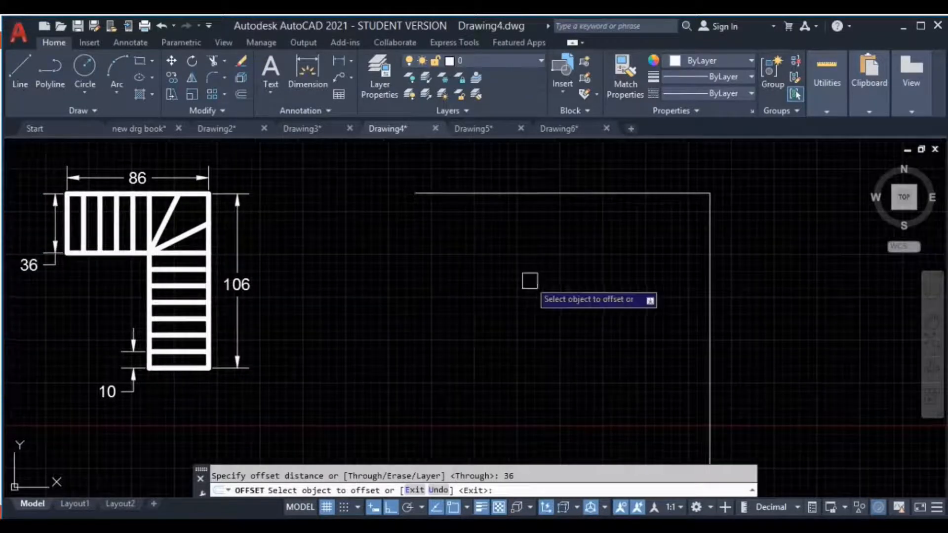
pyautogui.click(515, 194)
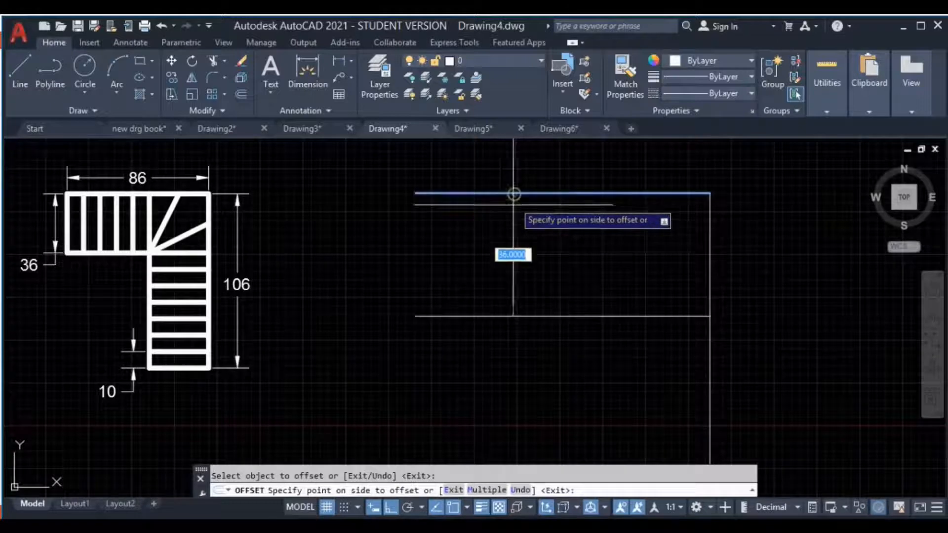
pyautogui.click(512, 270)
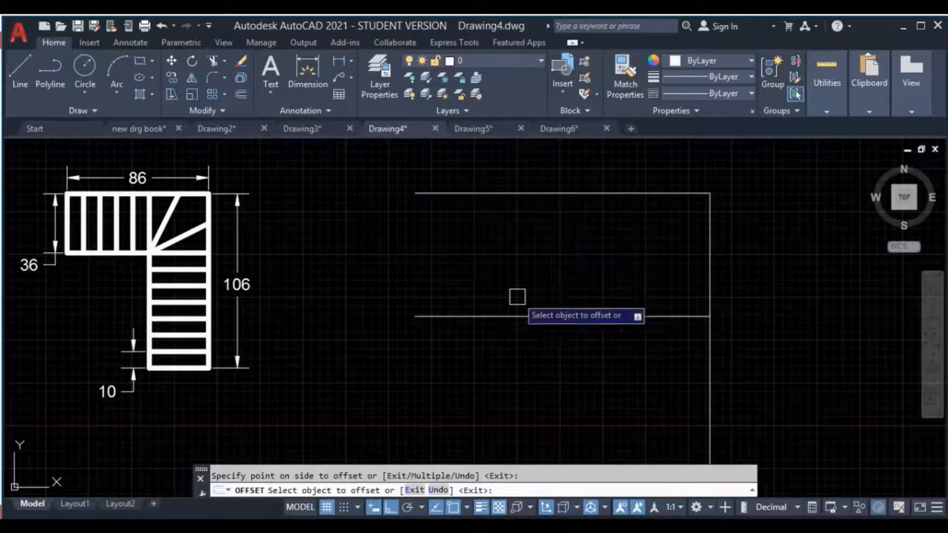
pyautogui.moveTo(546, 356); pyautogui.dragTo(572, 307, button='middle')
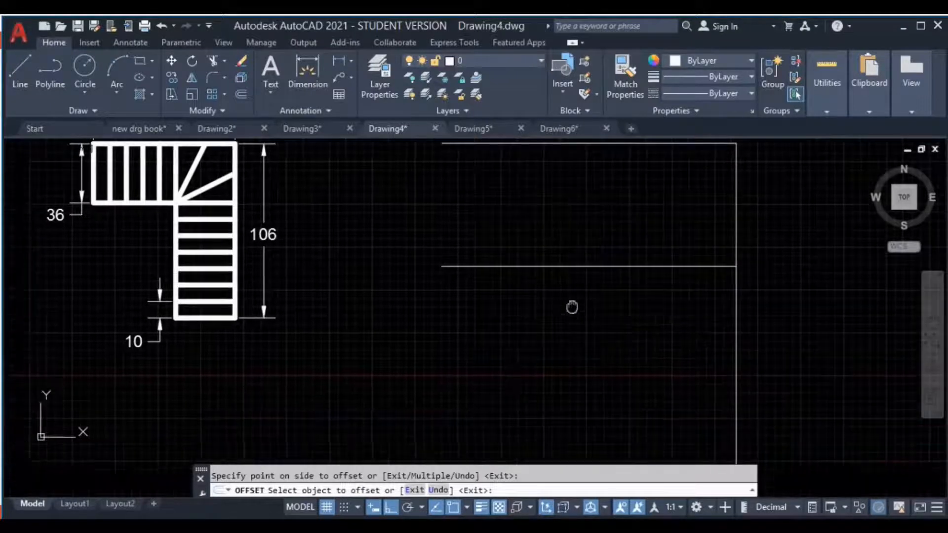
pyautogui.click(739, 319)
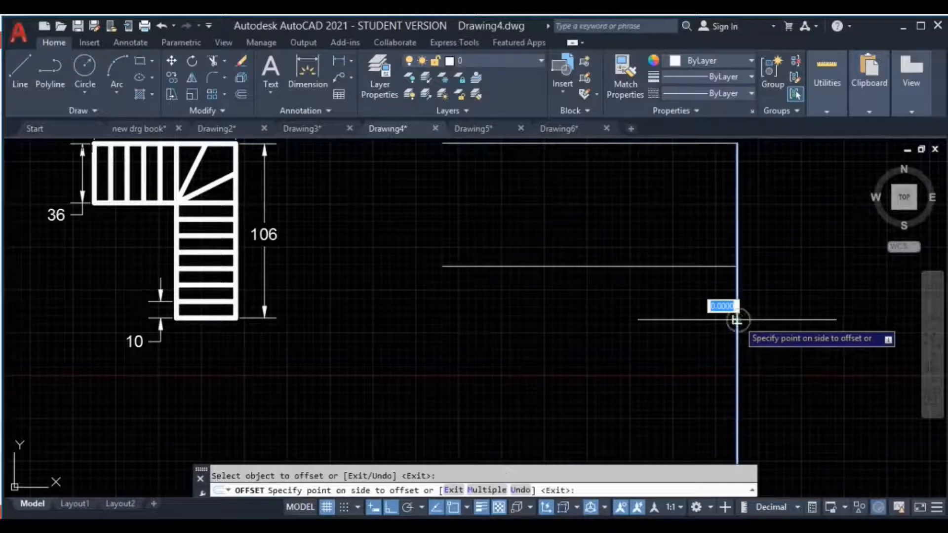
pyautogui.click(573, 329)
pyautogui.press('Escape')
# - Erase the two offset copies, keeping the original horizontal and vertical lines
pyautogui.click(639, 243)
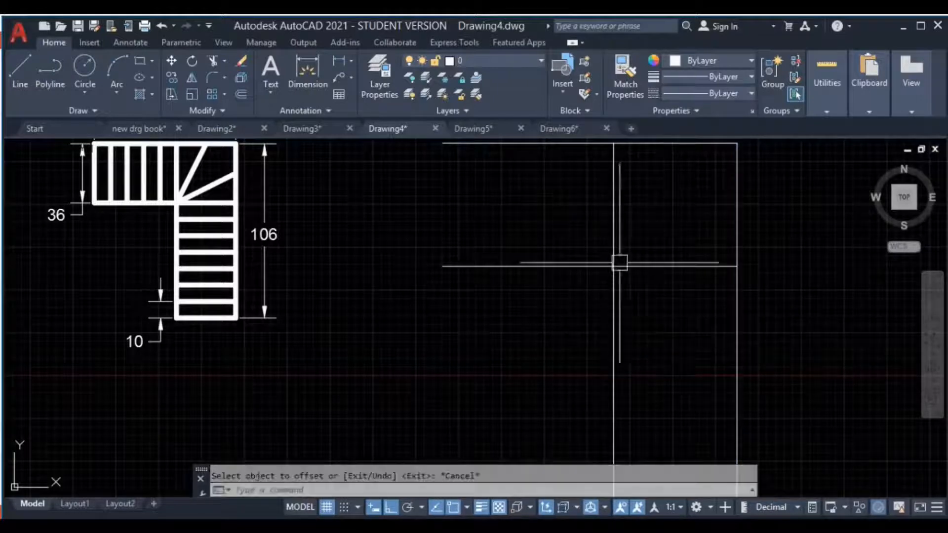
pyautogui.click(540, 313)
pyautogui.press('Delete')
pyautogui.moveTo(523, 324); pyautogui.dragTo(510, 355, button='middle')
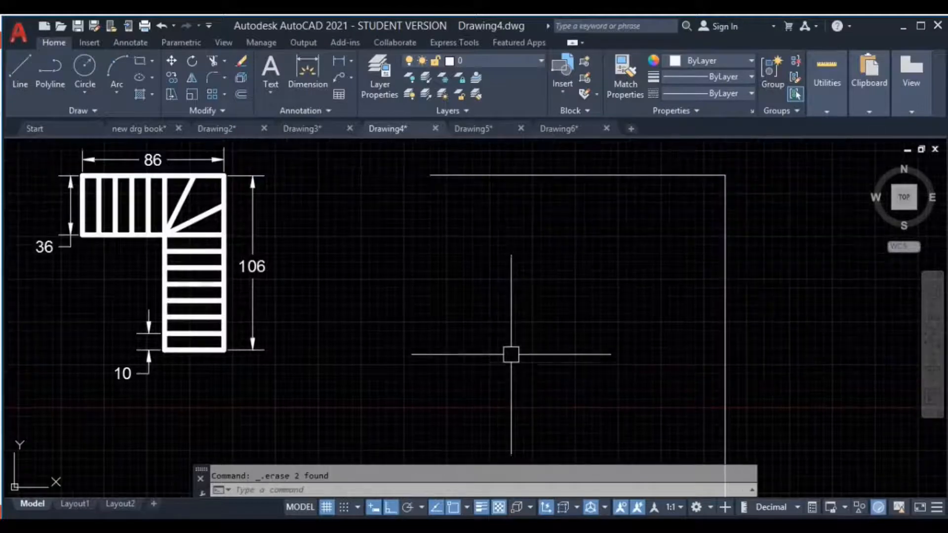
# - At an offset distance of 36, copy the horizontal line downward and the vertical line inward, and end the Offset command
pyautogui.write('o')
pyautogui.press('Return')
pyautogui.write('36')
pyautogui.press('Return')
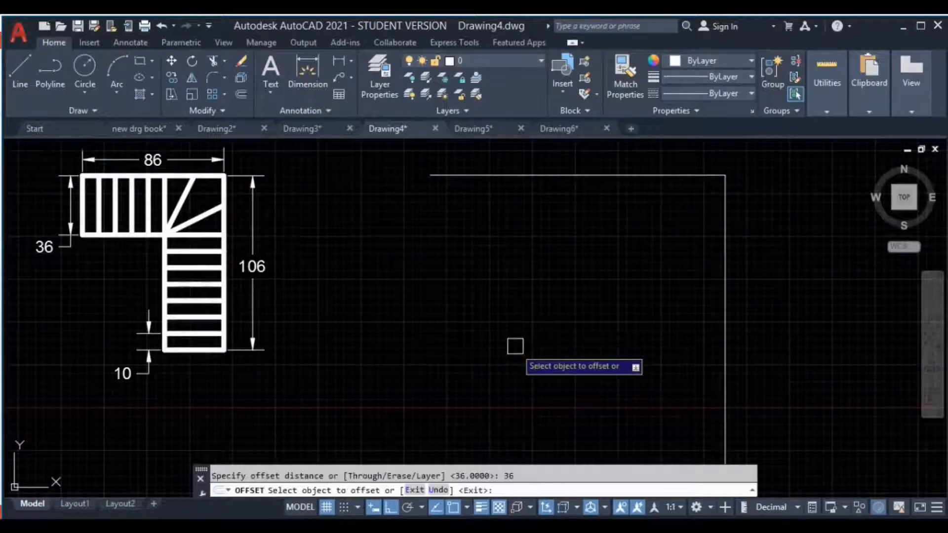
pyautogui.click(555, 176)
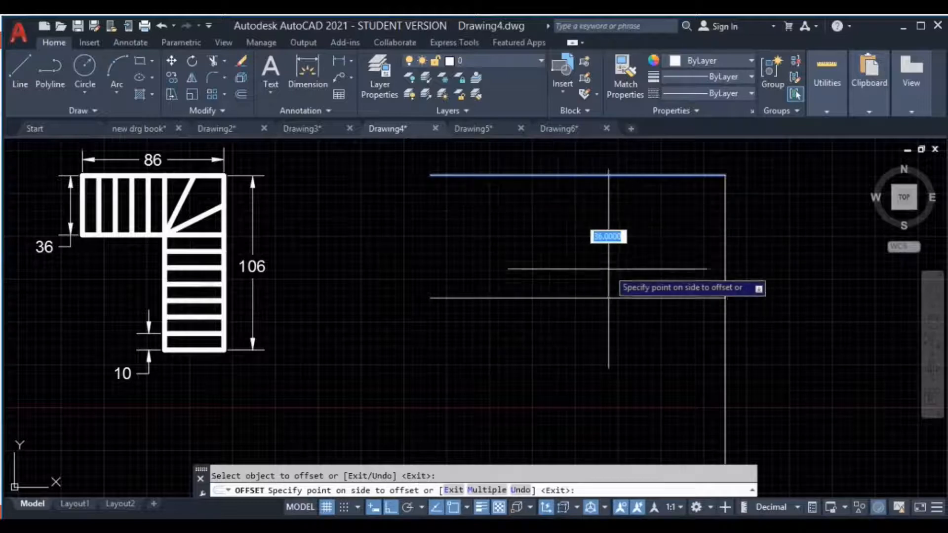
pyautogui.click(614, 242)
pyautogui.moveTo(646, 364); pyautogui.dragTo(639, 337, button='middle')
pyautogui.click(716, 343)
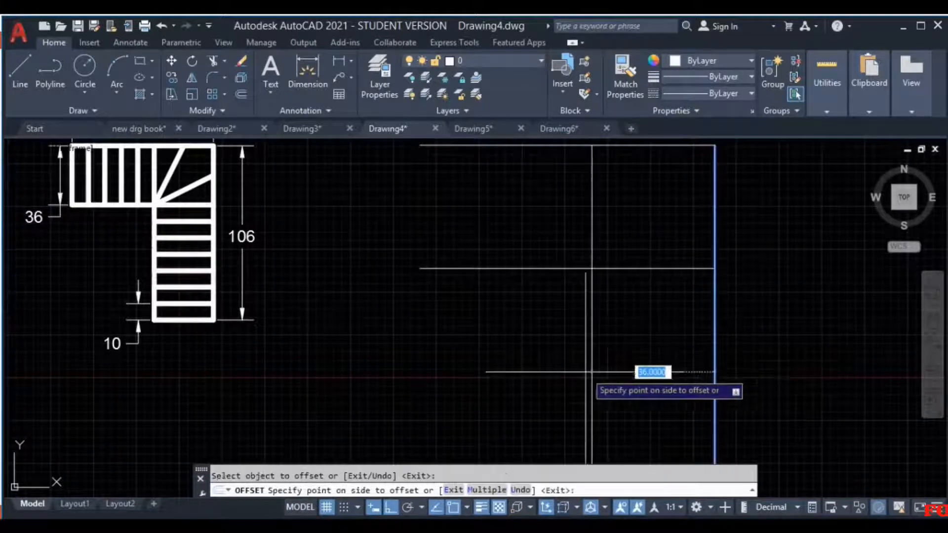
pyautogui.click(602, 365)
pyautogui.scroll(-2, 642, 335)
pyautogui.press('Escape')
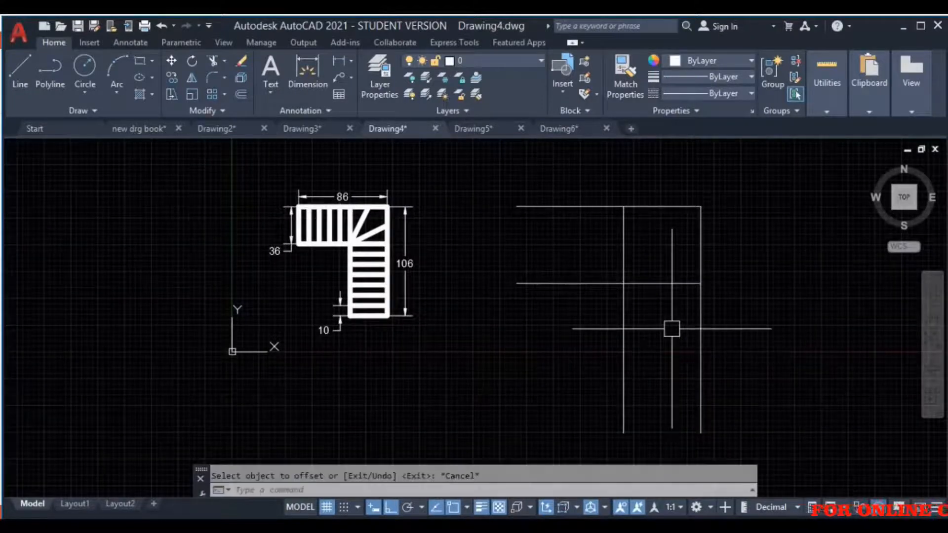
pyautogui.write('tr')
pyautogui.press('Return')
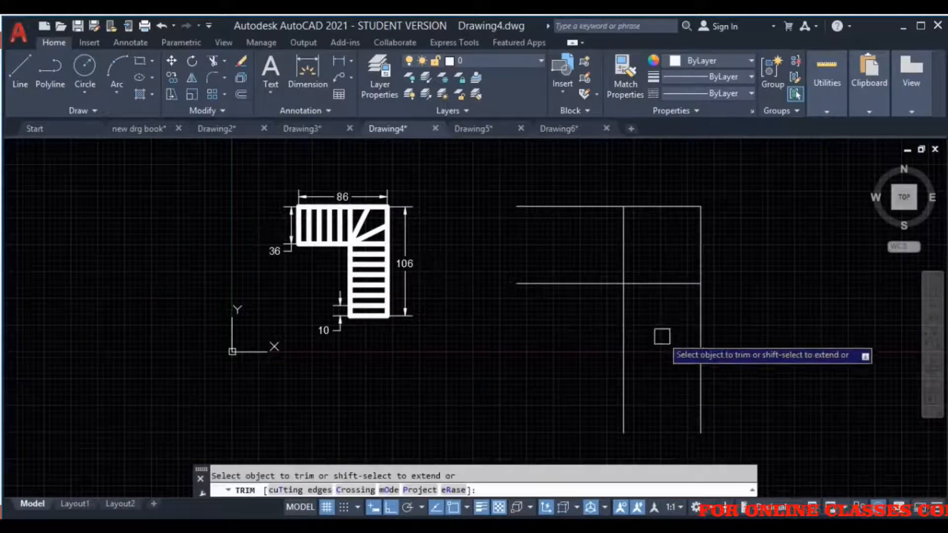
pyautogui.scroll(2, 650, 260)
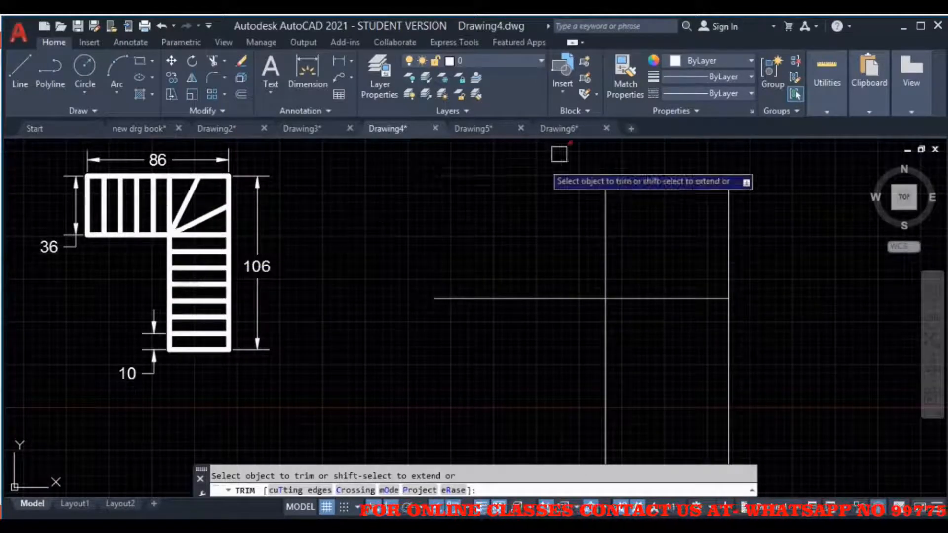
pyautogui.press('Escape')
pyautogui.scroll(-2, 570, 316)
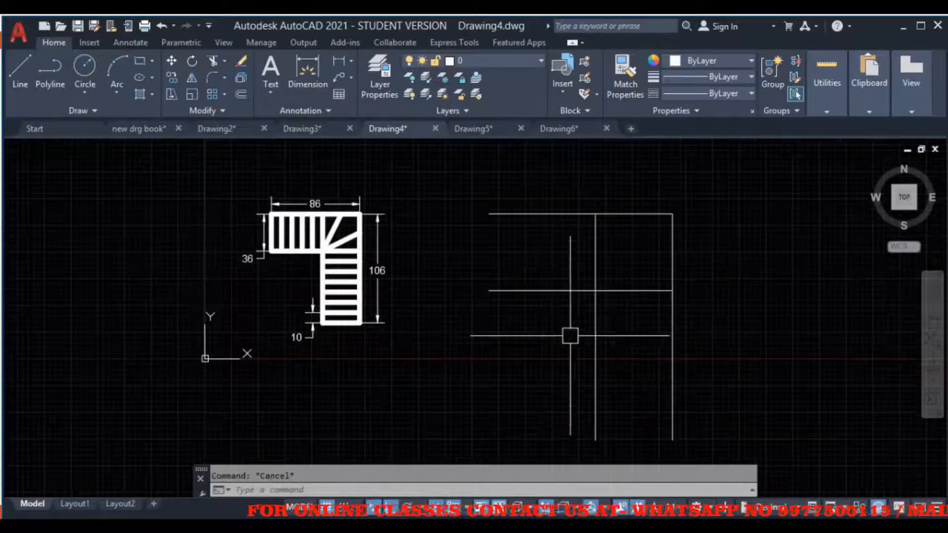
# - Draw a vertical line closing the open left ends of the two horizontal lines
pyautogui.moveTo(571, 336); pyautogui.dragTo(552, 304, button='middle')
pyautogui.write('l')
pyautogui.press('Return')
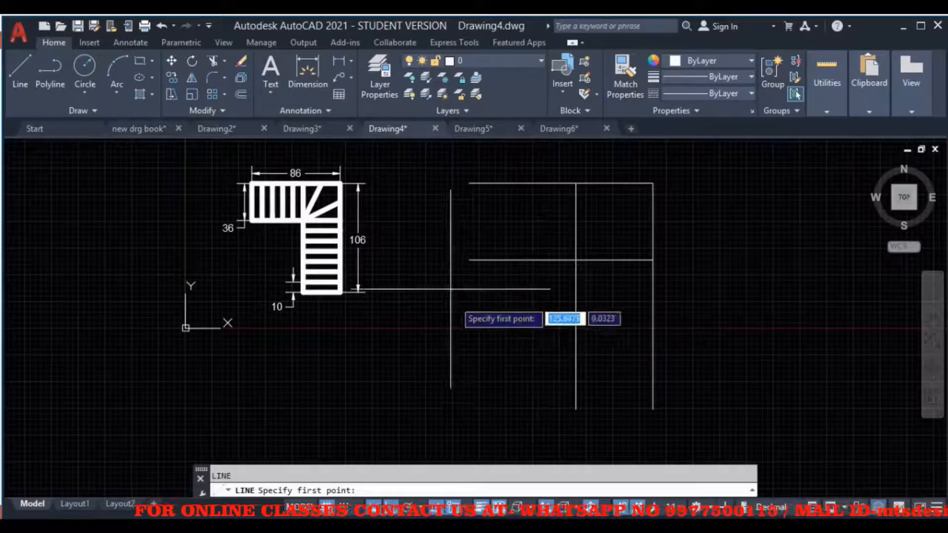
pyautogui.scroll(2, 457, 296)
pyautogui.click(470, 292)
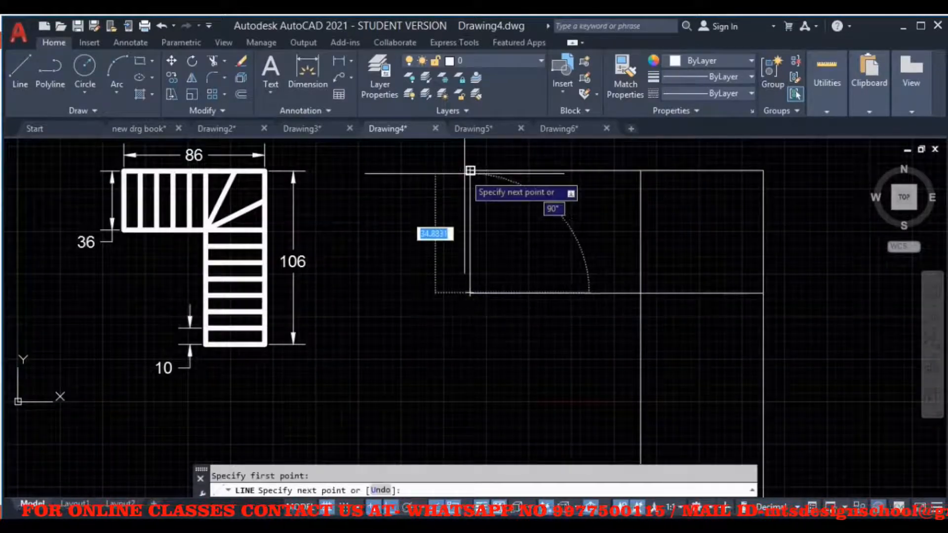
pyautogui.press('Escape')
# - Draw a horizontal line closing the open lower ends of the two vertical lines
pyautogui.moveTo(577, 456); pyautogui.dragTo(531, 332, button='middle')
pyautogui.press('Return')
pyautogui.click(595, 406)
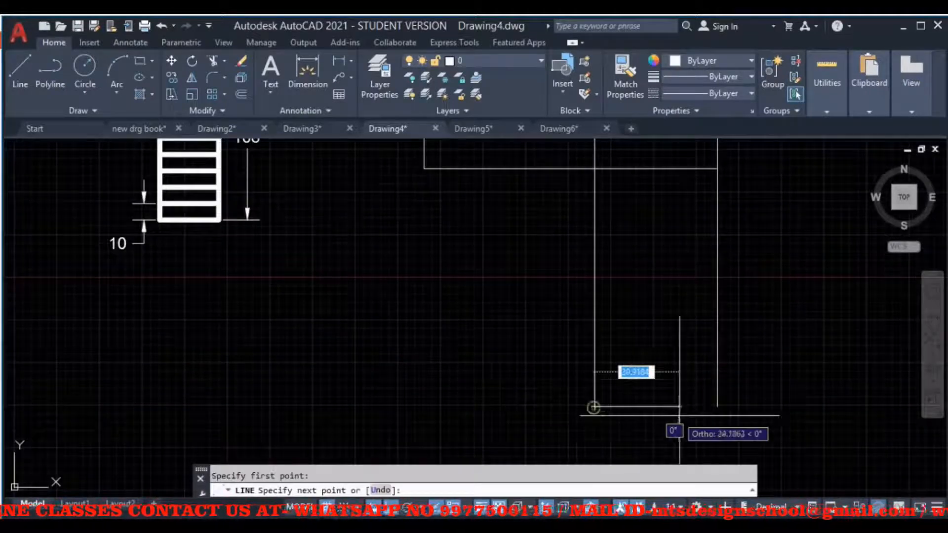
pyautogui.press('Escape')
pyautogui.scroll(-3, 446, 377)
# - Offset the lower flight's bottom line upward repeatedly at a distance of 10 with the Multiple option, up to the corner landing
pyautogui.scroll(5, 338, 321)
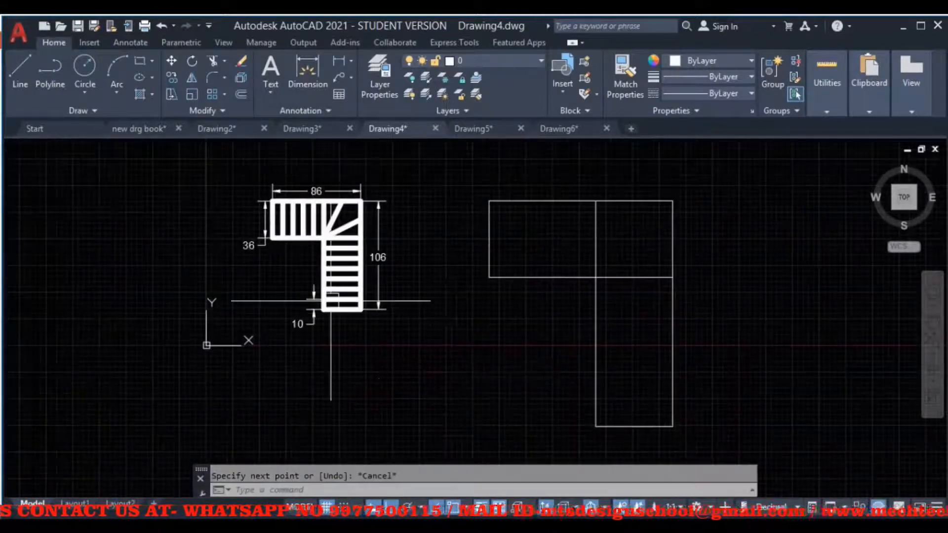
pyautogui.moveTo(332, 310); pyautogui.dragTo(366, 369, button='middle')
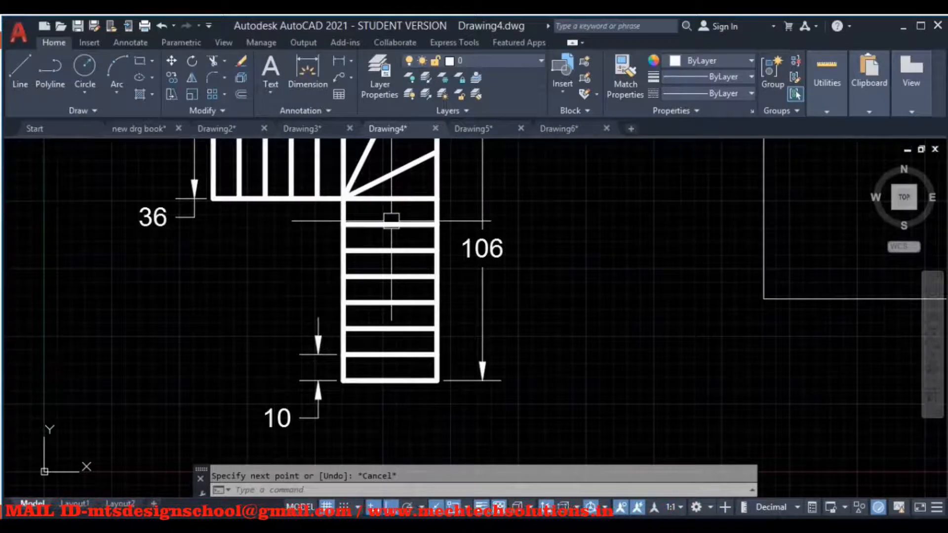
pyautogui.moveTo(387, 354); pyautogui.dragTo(355, 319, button='middle')
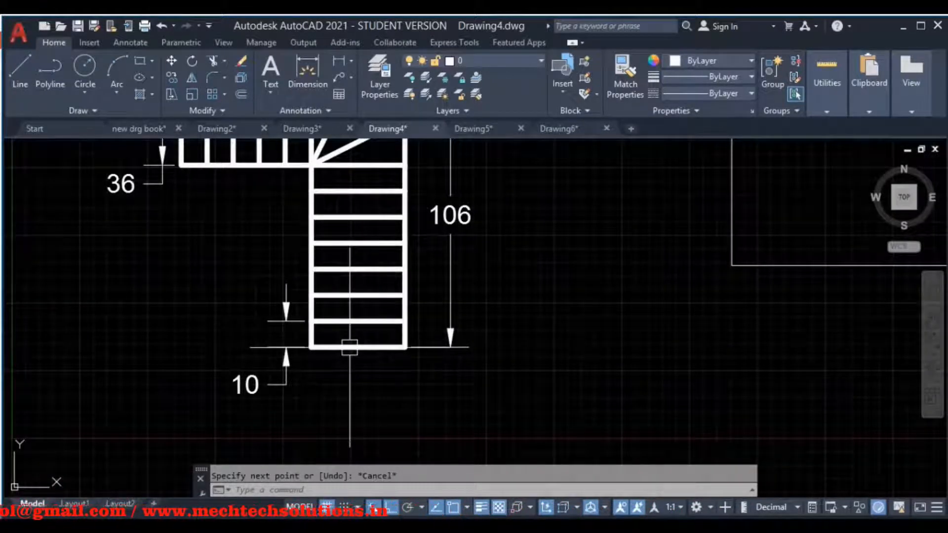
pyautogui.scroll(-3, 350, 347)
pyautogui.scroll(6, 499, 337)
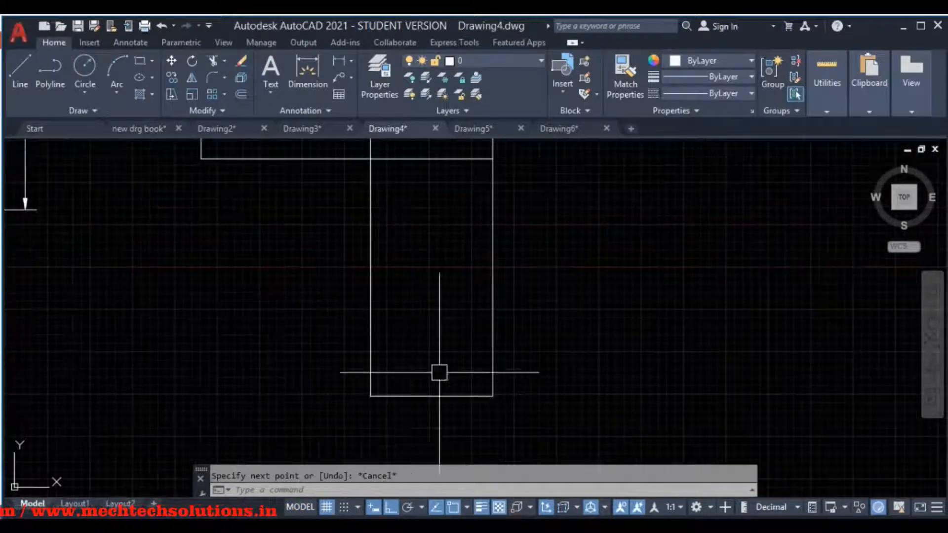
pyautogui.write('o')
pyautogui.press('Return')
pyautogui.write('10')
pyautogui.press('Return')
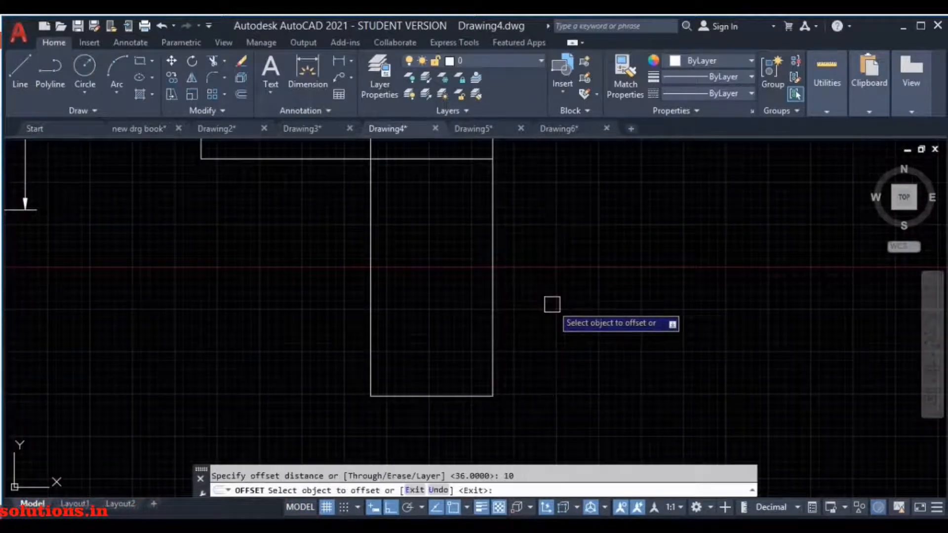
pyautogui.click(437, 396)
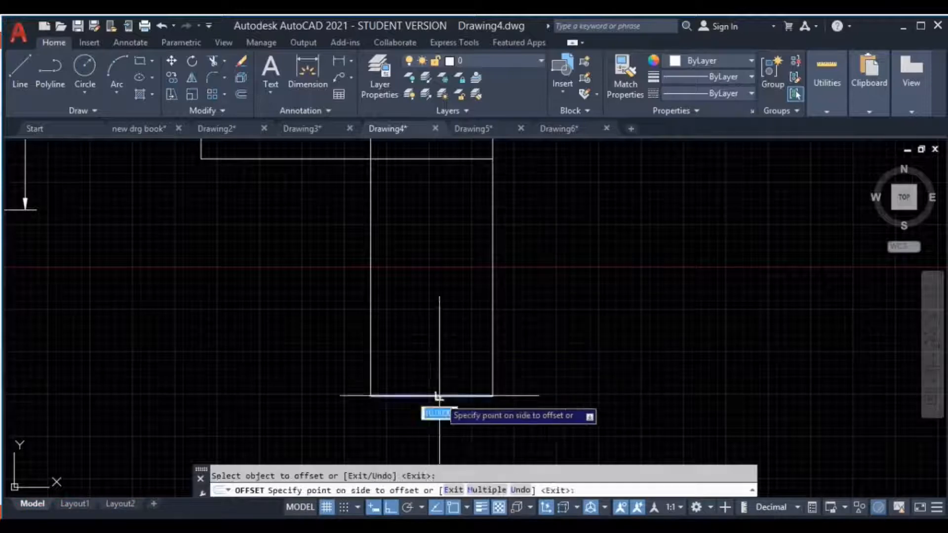
pyautogui.click(487, 493)
pyautogui.moveTo(470, 324); pyautogui.dragTo(485, 373, button='middle')
pyautogui.click(459, 338)
pyautogui.click(449, 277)
pyautogui.click(453, 245)
pyautogui.moveTo(451, 186); pyautogui.dragTo(483, 289, button='middle')
pyautogui.click(488, 250)
pyautogui.click(487, 237)
pyautogui.click(486, 221)
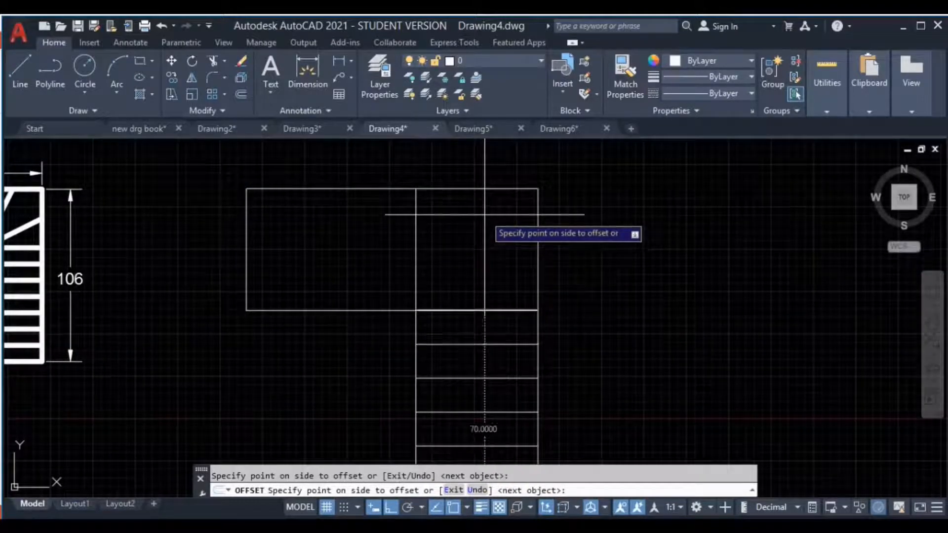
pyautogui.press('Return')
# - Offset the upper flight's left end line repeatedly toward the corner landing at a distance of 10, and end the Offset command
pyautogui.scroll(-2, 491, 336)
pyautogui.moveTo(495, 263); pyautogui.dragTo(558, 295, button='middle')
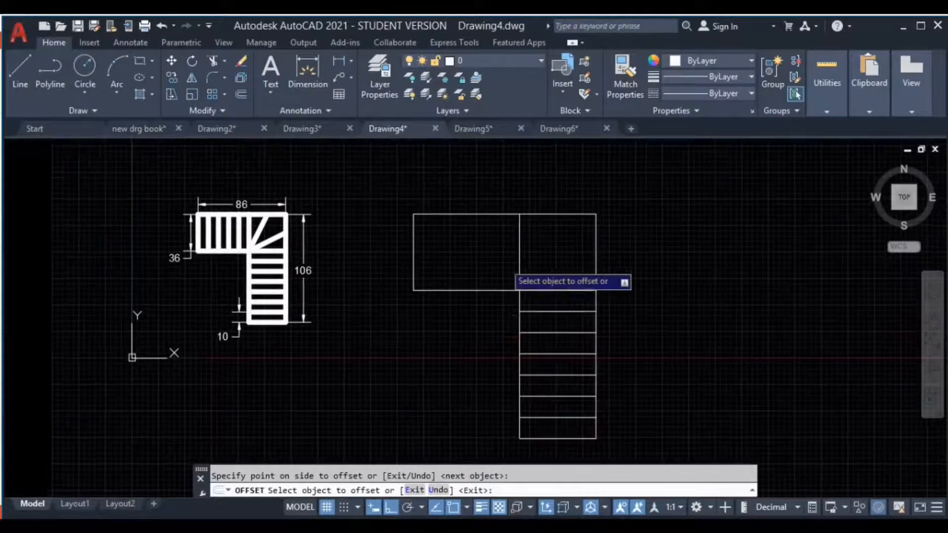
pyautogui.moveTo(432, 258)
pyautogui.mouseDown(button='middle')
pyautogui.moveTo(458, 267)
pyautogui.moveTo(443, 278)
pyautogui.mouseUp(button='middle')
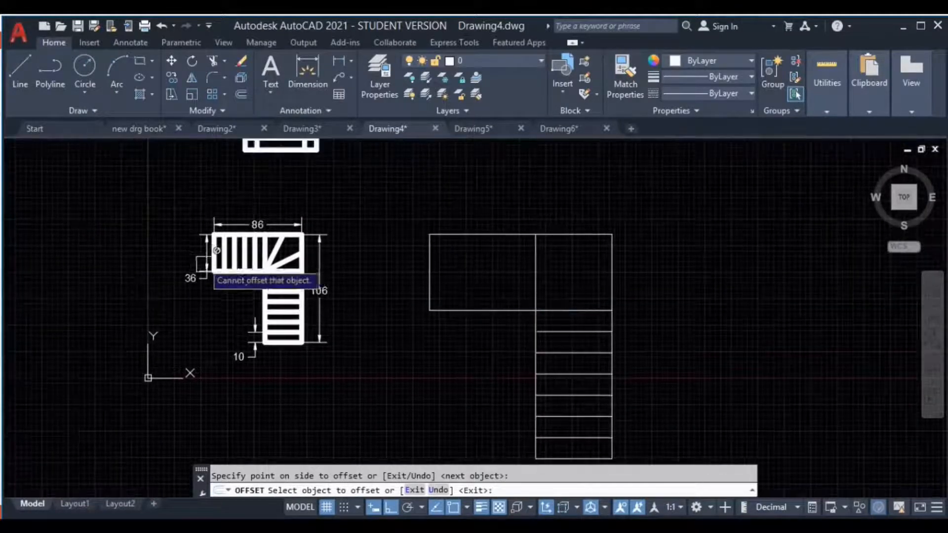
pyautogui.scroll(2, 227, 283)
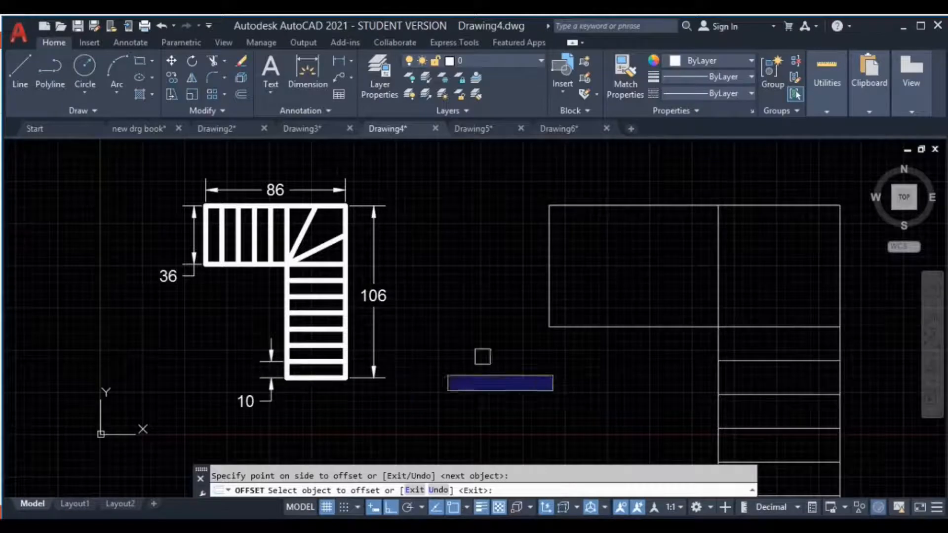
pyautogui.moveTo(316, 380); pyautogui.dragTo(240, 389, button='middle')
pyautogui.click(473, 275)
pyautogui.click(541, 284)
pyautogui.click(581, 282)
pyautogui.click(609, 290)
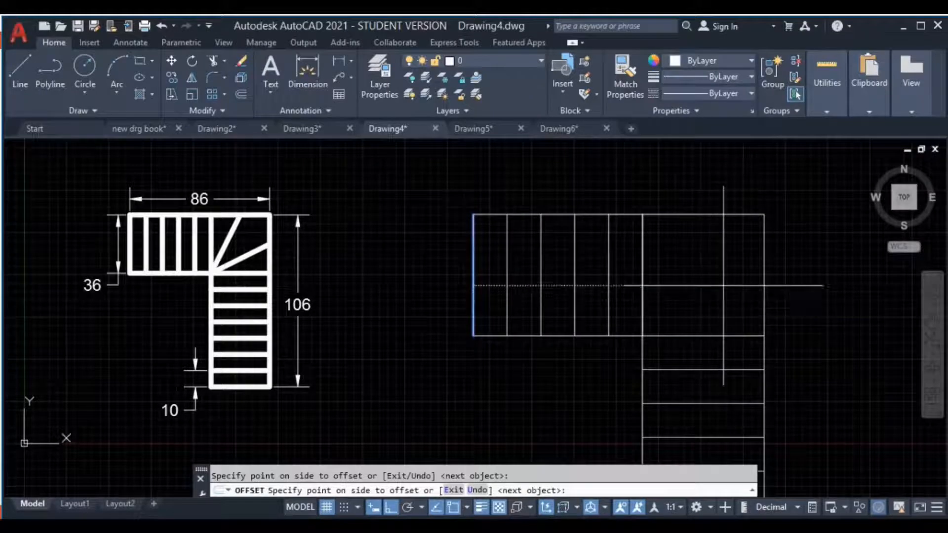
pyautogui.click(724, 286)
pyautogui.scroll(-2, 672, 298)
pyautogui.moveTo(671, 298); pyautogui.dragTo(653, 262, button='middle')
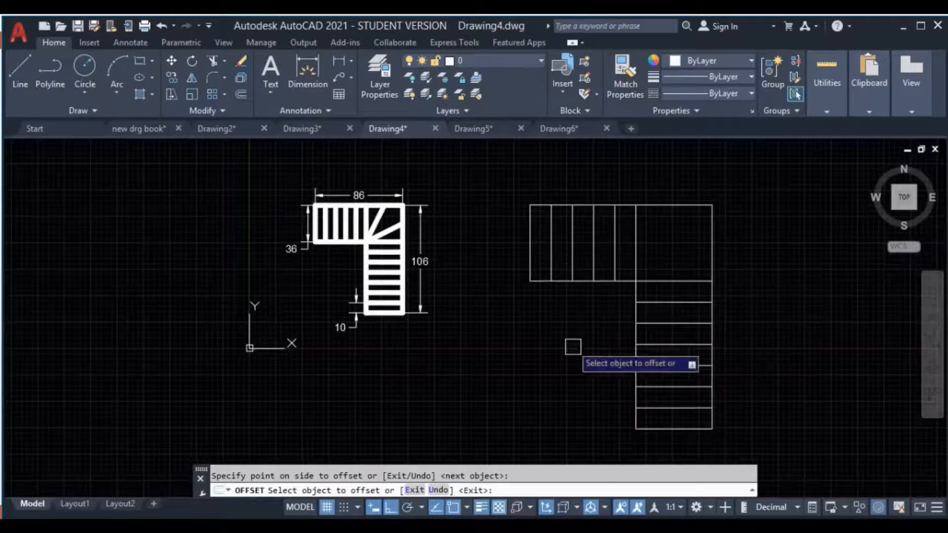
pyautogui.moveTo(555, 326); pyautogui.dragTo(528, 338, button='middle')
pyautogui.press('Escape')
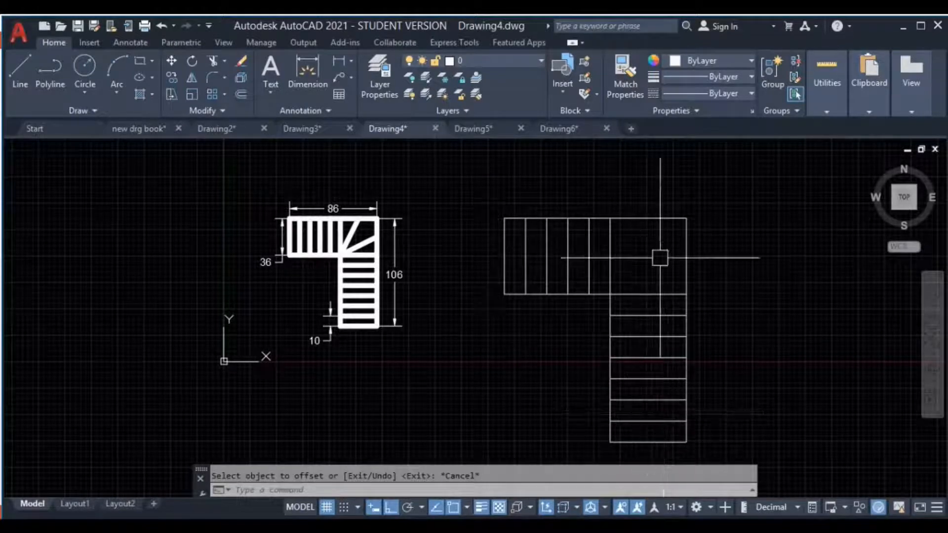
# - Examine how the winder lines run across the corner landing of the reference stair plan
pyautogui.scroll(4, 346, 247)
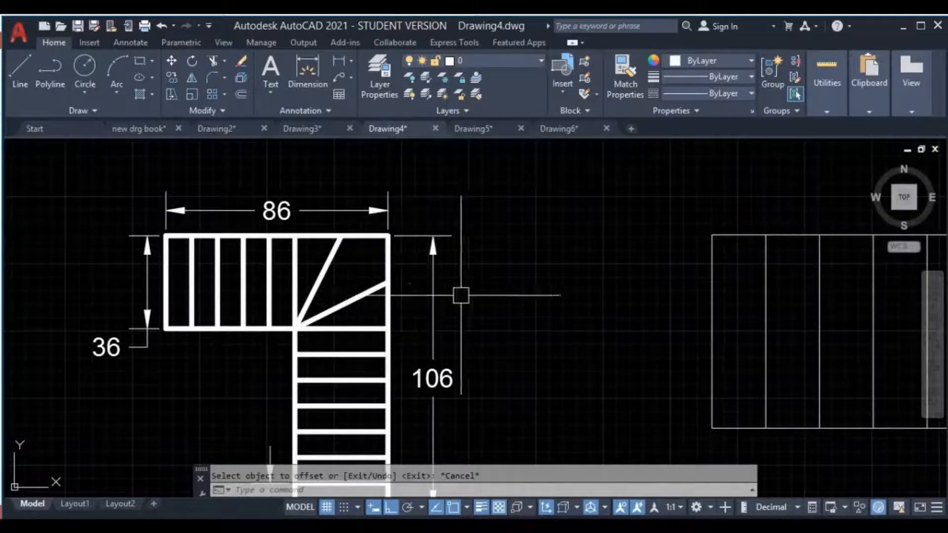
pyautogui.moveTo(459, 322); pyautogui.dragTo(345, 322, button='middle')
pyautogui.moveTo(574, 322); pyautogui.dragTo(550, 324, button='middle')
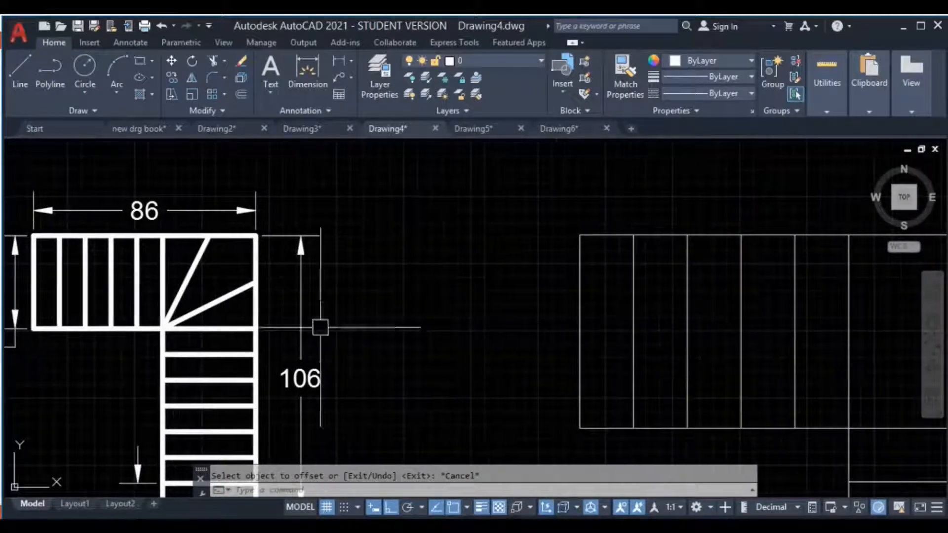
pyautogui.scroll(2, 224, 360)
pyautogui.moveTo(224, 360); pyautogui.dragTo(236, 392, button='middle')
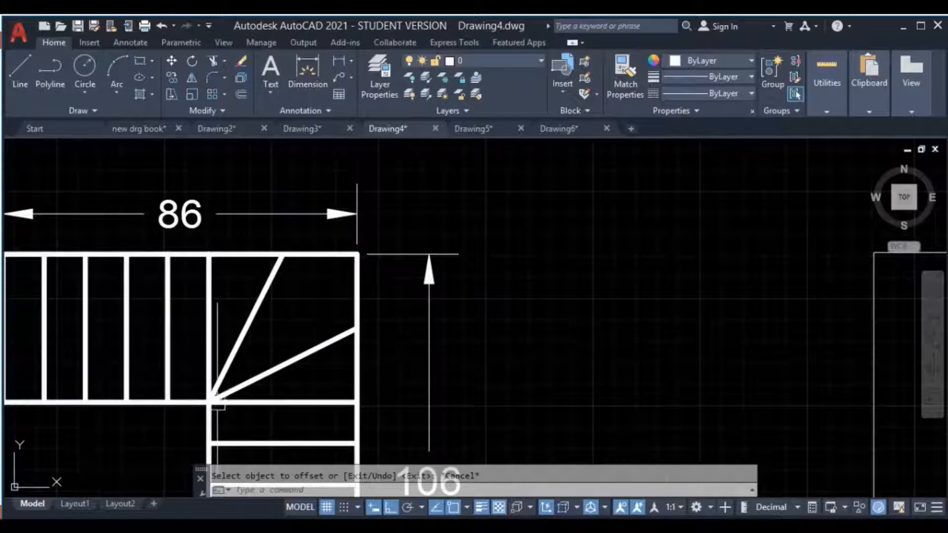
pyautogui.moveTo(717, 339); pyautogui.dragTo(345, 311, button='middle')
pyautogui.scroll(-4, 339, 311)
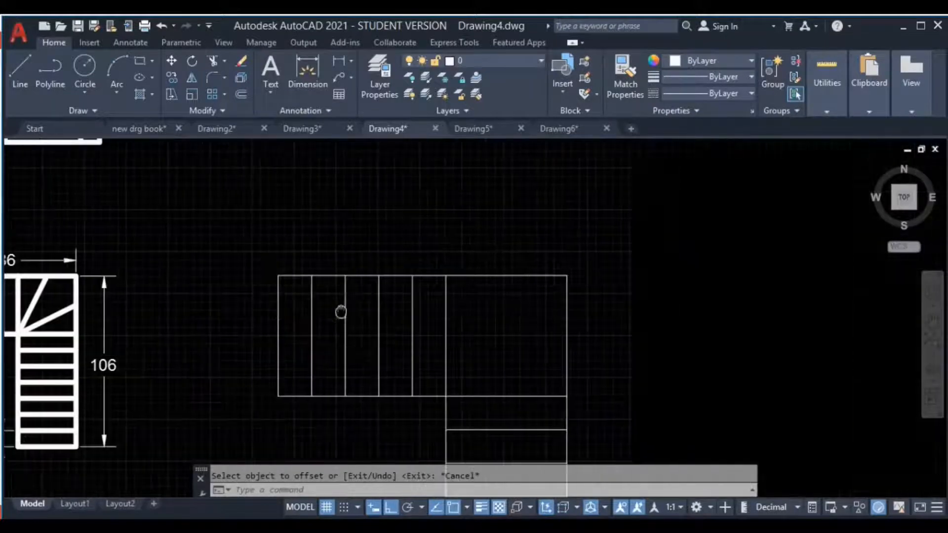
pyautogui.moveTo(467, 299); pyautogui.dragTo(496, 290, button='middle')
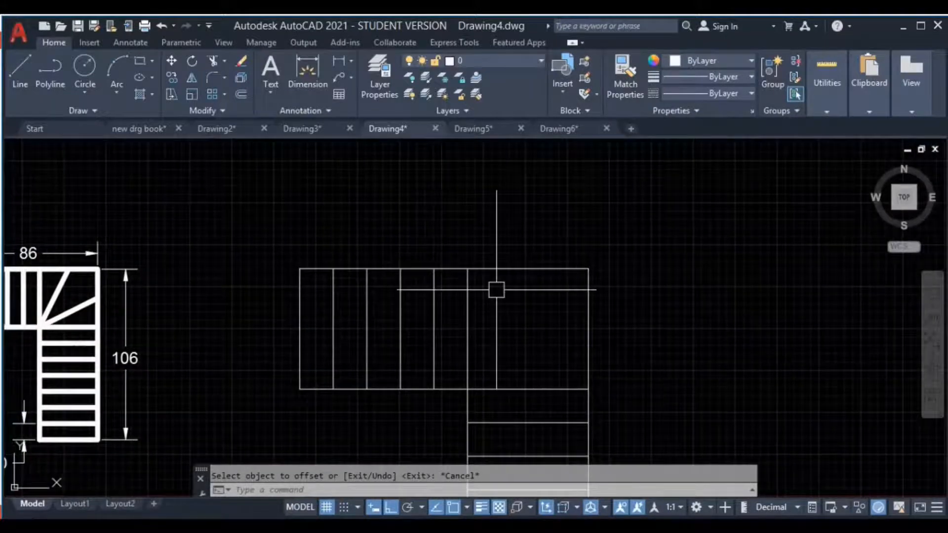
# - Draw helper lines over the corner landing's top and outer side edges, from the last tread line around the outer corner to the landing's lower edge
pyautogui.click(493, 269)
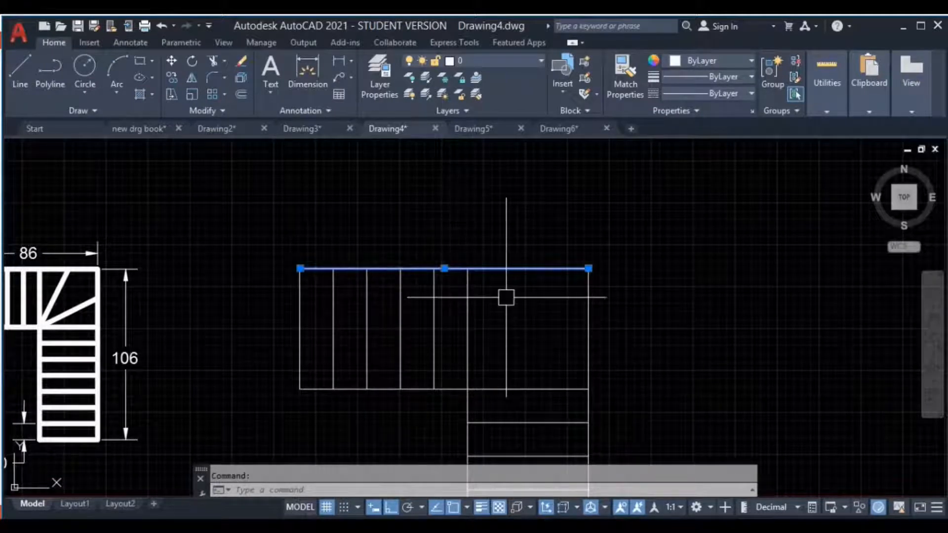
pyautogui.press('Return')
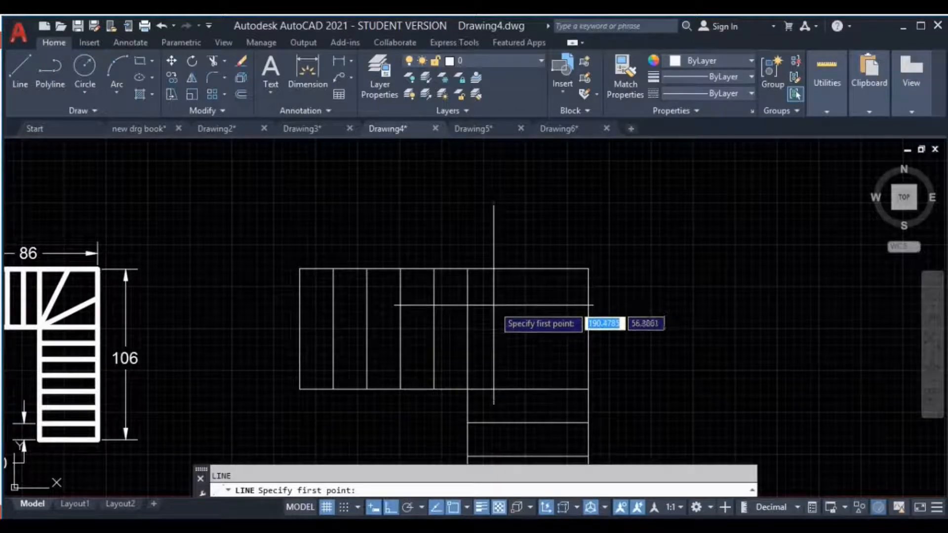
pyautogui.scroll(2, 483, 288)
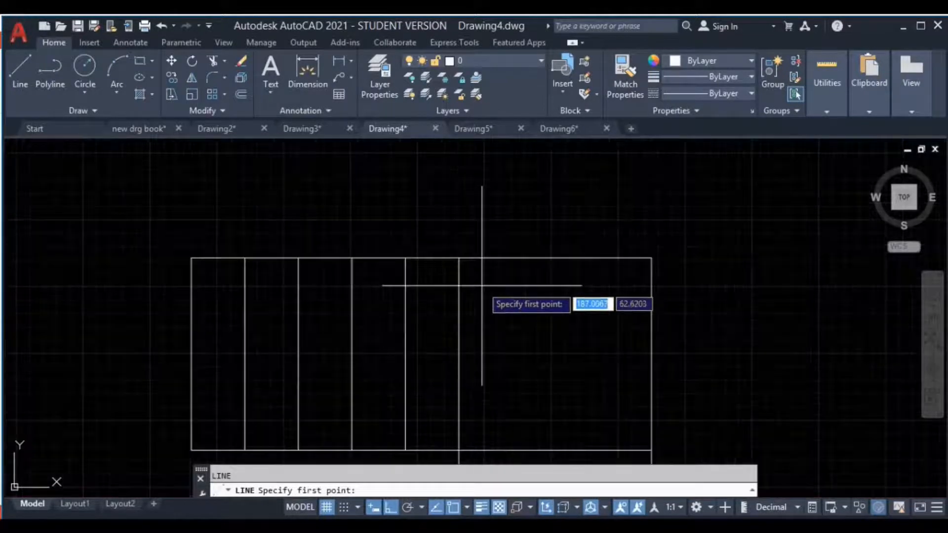
pyautogui.click(459, 257)
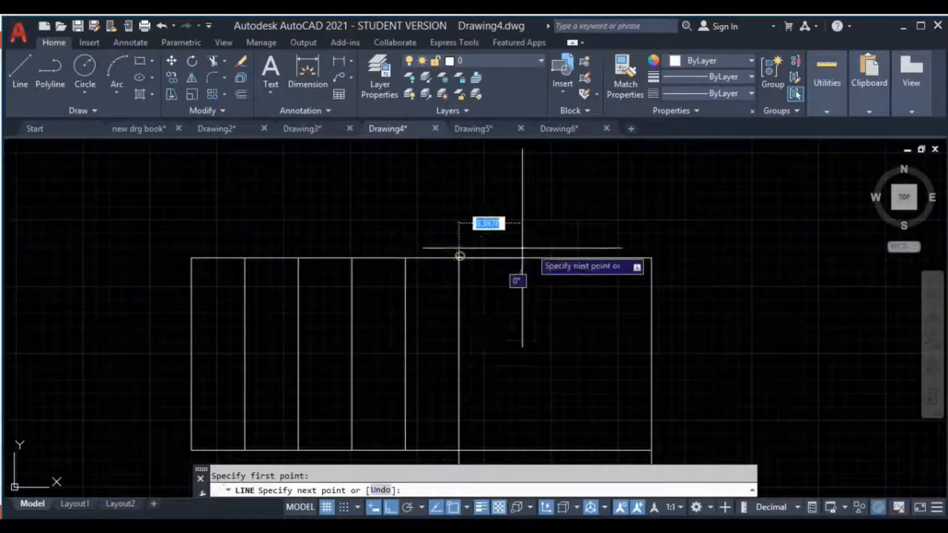
pyautogui.click(652, 257)
pyautogui.moveTo(652, 280); pyautogui.dragTo(617, 232, button='middle')
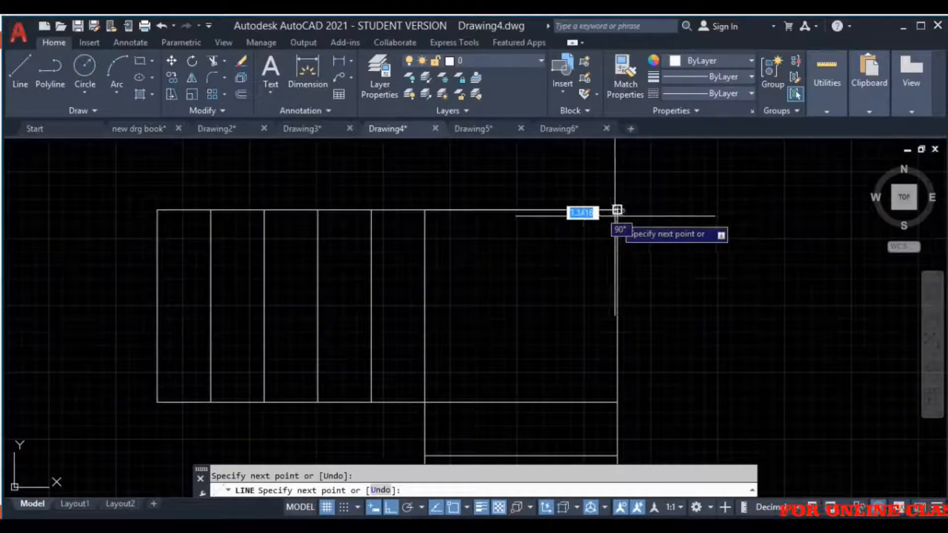
pyautogui.click(617, 401)
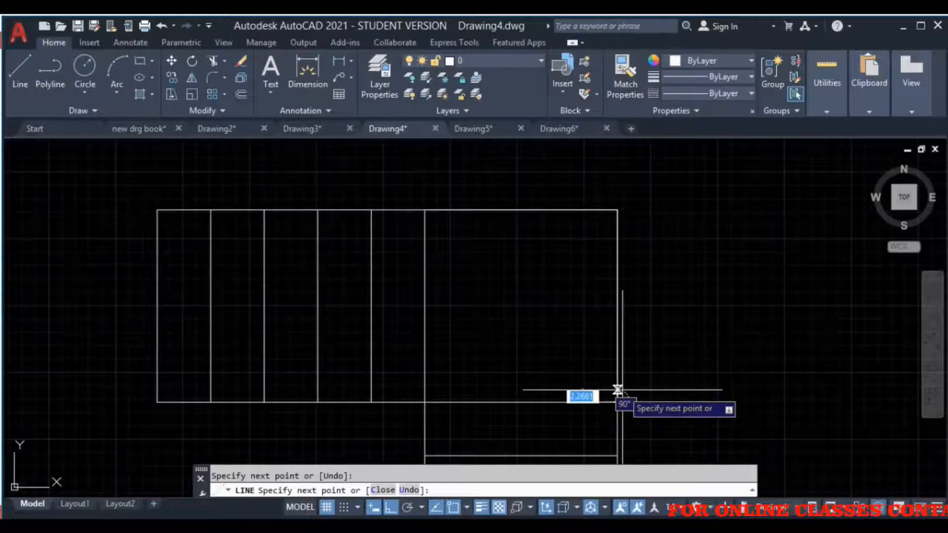
pyautogui.press('Return')
pyautogui.click(618, 304)
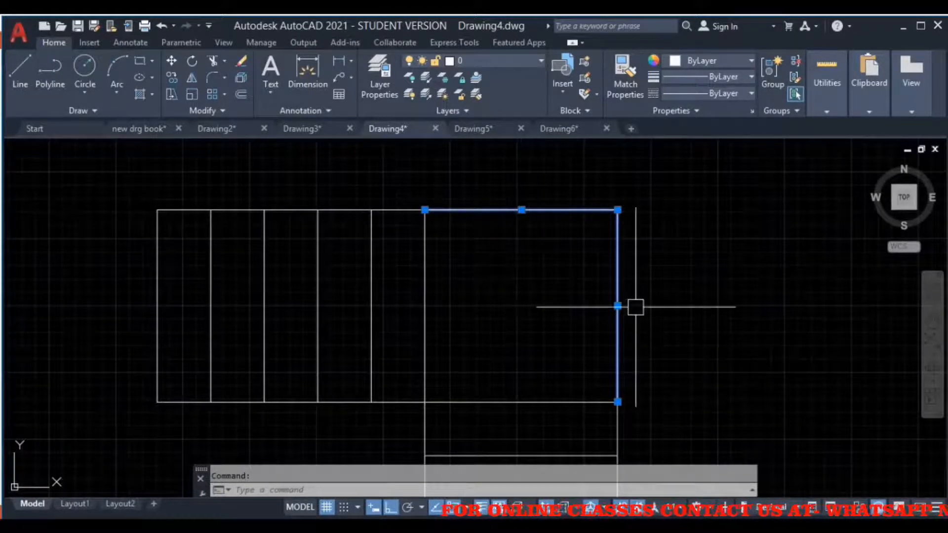
pyautogui.moveTo(555, 276); pyautogui.dragTo(576, 286, button='middle')
pyautogui.press('Escape')
# - Draw a winder line from the midpoint of the corner landing's top edge to its inner corner
pyautogui.press('Return')
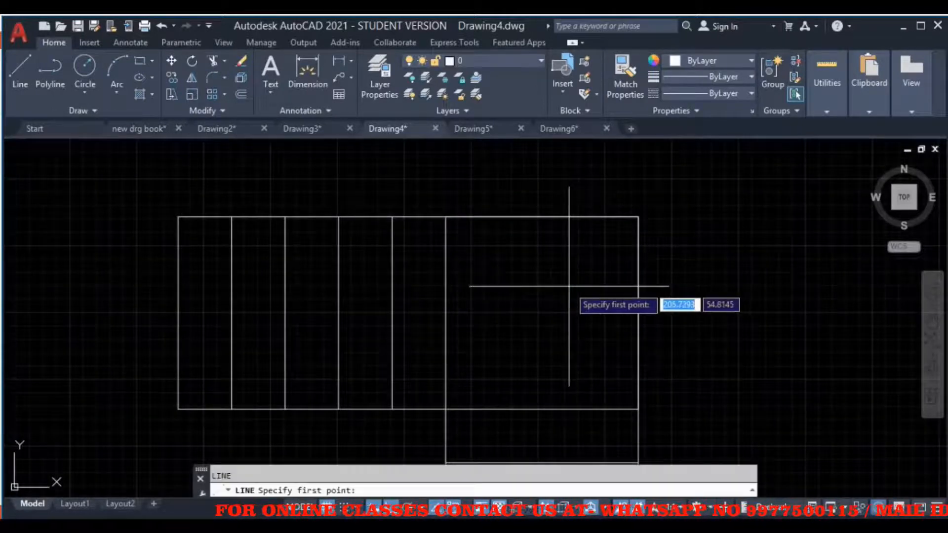
pyautogui.click(542, 216)
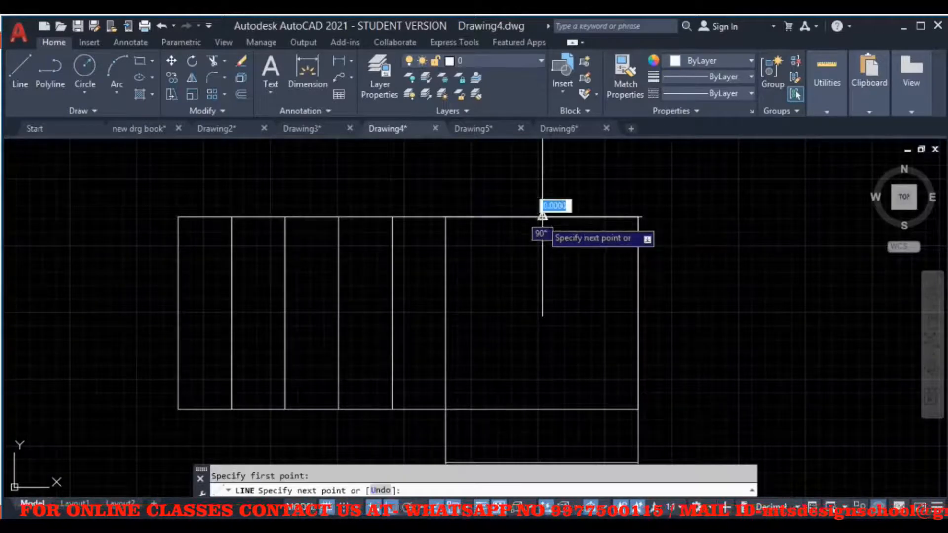
pyautogui.click(445, 409)
pyautogui.press('Return')
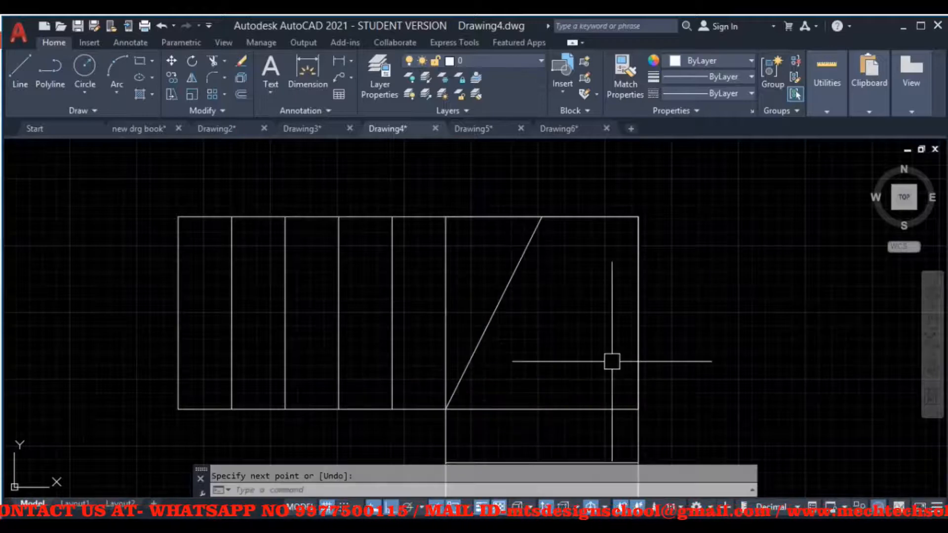
# - Draw a second winder line from the midpoint of the landing's outer side edge to the inner corner, and erase the helper line on that edge
pyautogui.press('Return')
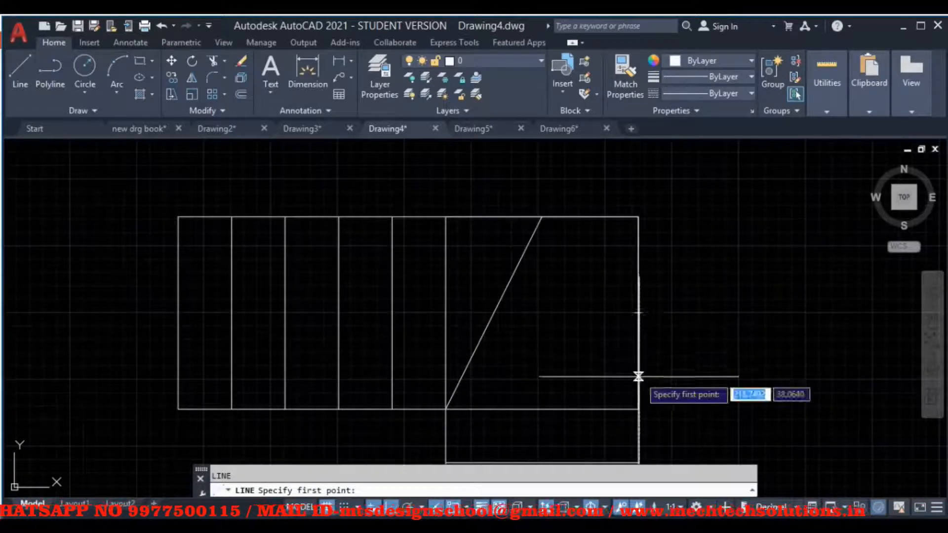
pyautogui.click(639, 313)
pyautogui.click(446, 410)
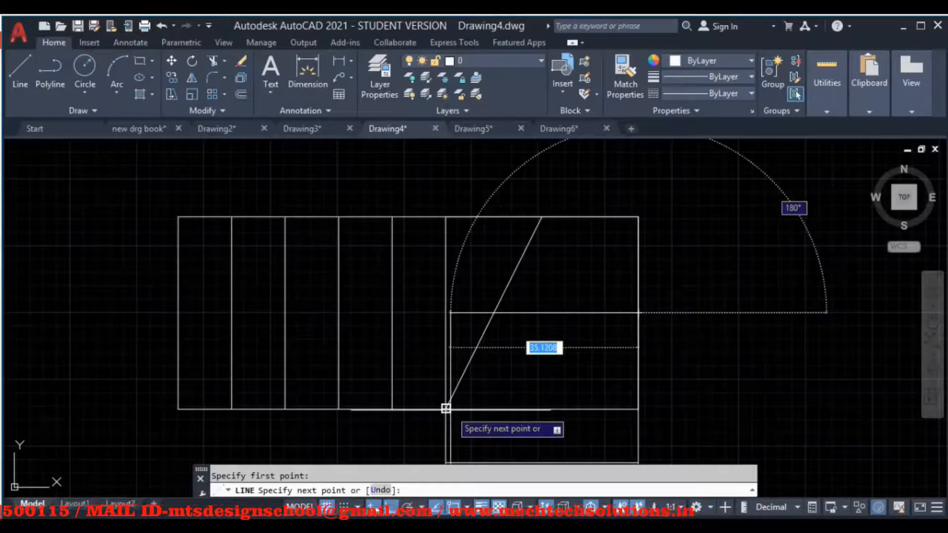
pyautogui.press('Return')
pyautogui.click(638, 276)
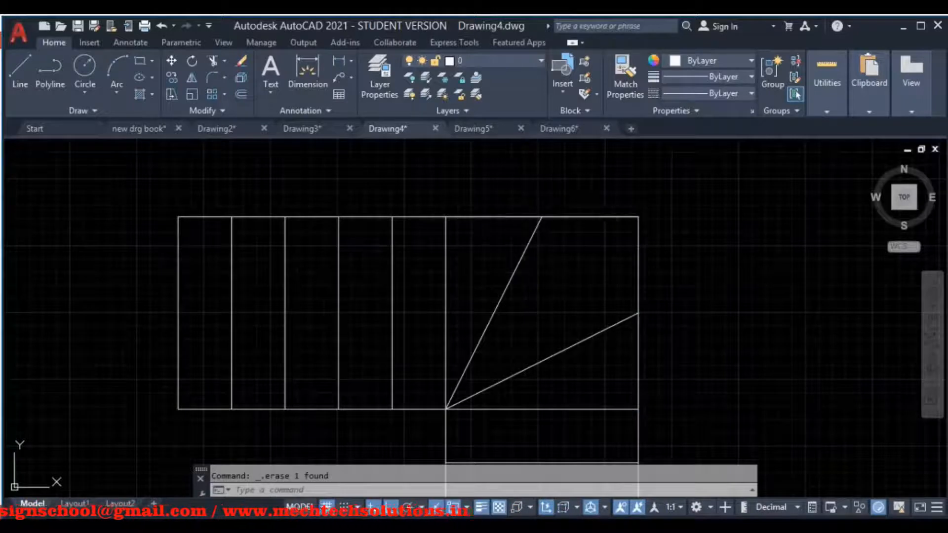
# - Apply a 0.35 mm lineweight to all lines of the redrawn stair plan
pyautogui.scroll(-2, 633, 266)
pyautogui.scroll(-2, 576, 287)
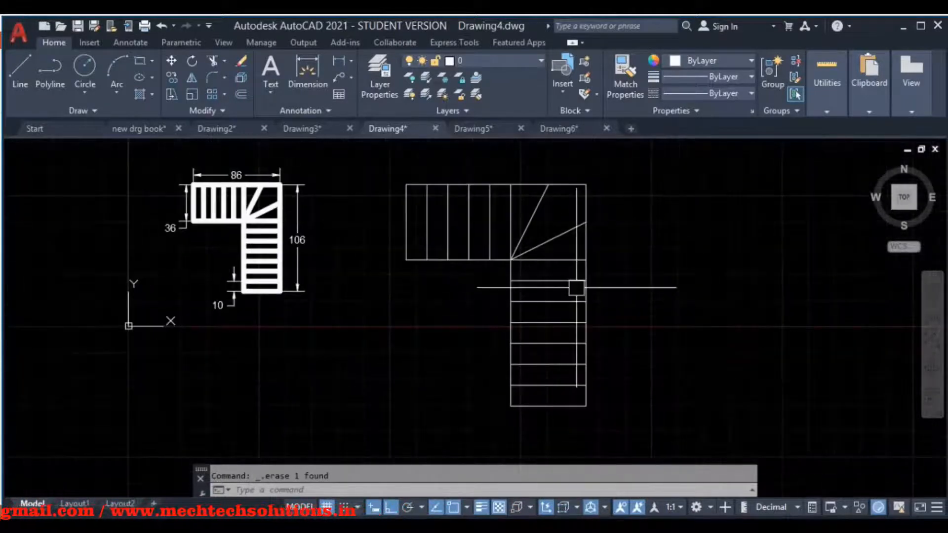
pyautogui.moveTo(542, 313); pyautogui.dragTo(546, 327, button='middle')
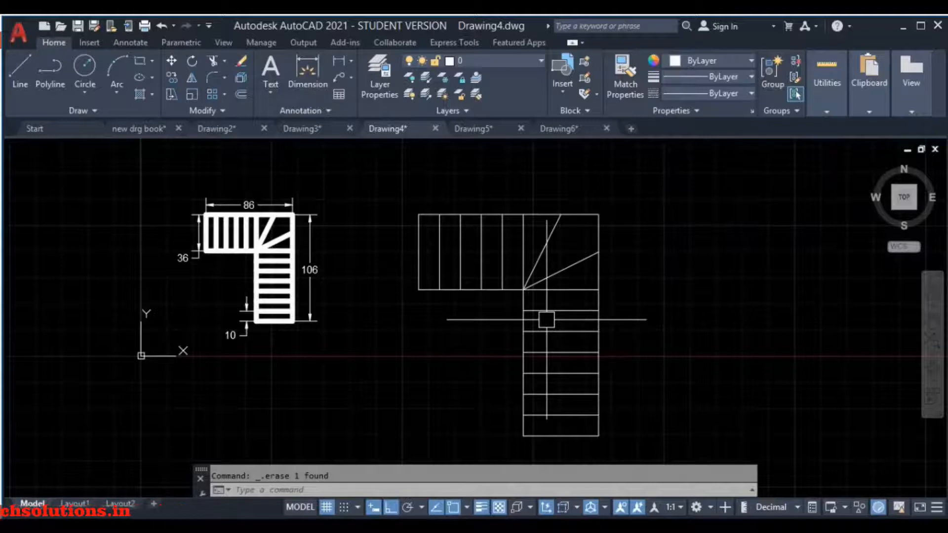
pyautogui.moveTo(597, 296); pyautogui.dragTo(595, 280, button='middle')
pyautogui.click(653, 169)
pyautogui.click(386, 410)
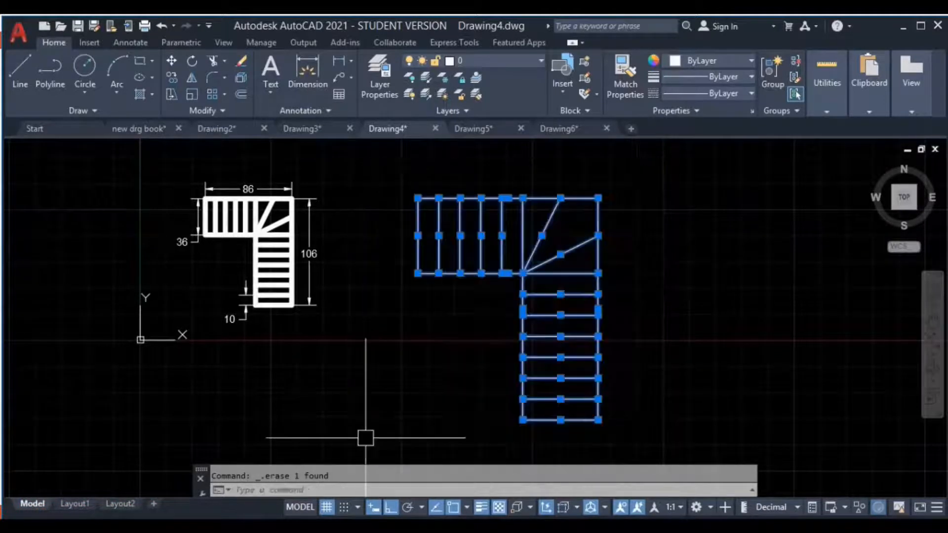
pyautogui.click(715, 78)
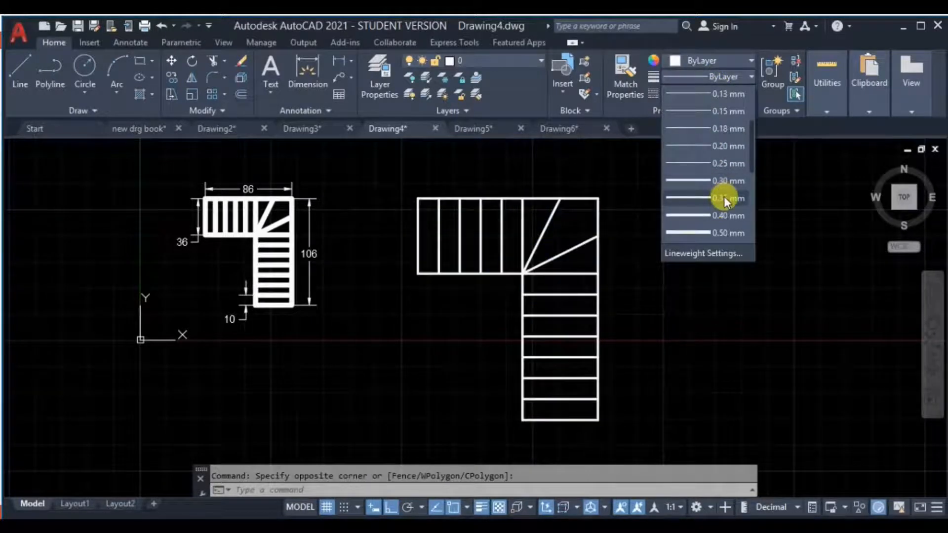
pyautogui.click(726, 199)
pyautogui.press('Escape')
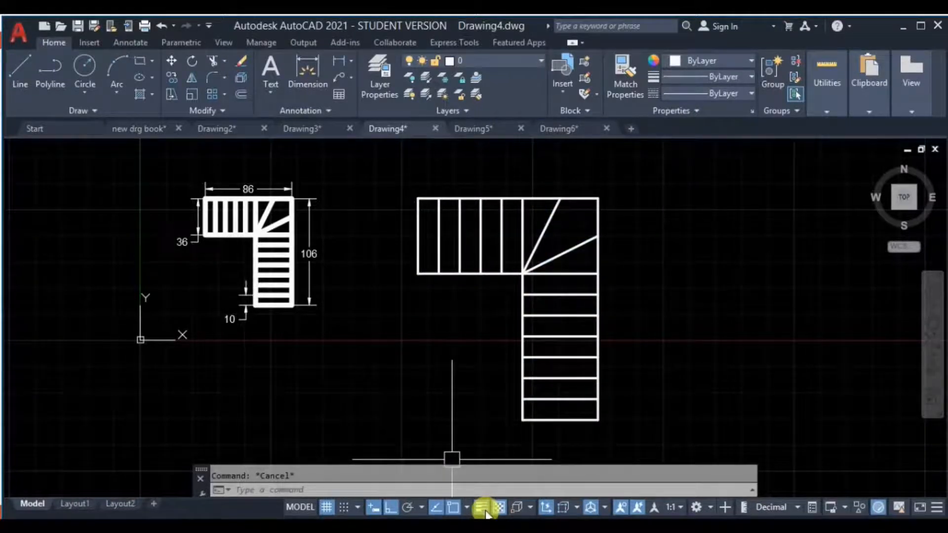
# - Draw a rectangle 36 wide and 72 high in the empty space beside the dimensioned sofa-and-table reference
pyautogui.scroll(-3, 603, 247)
pyautogui.scroll(3, 376, 203)
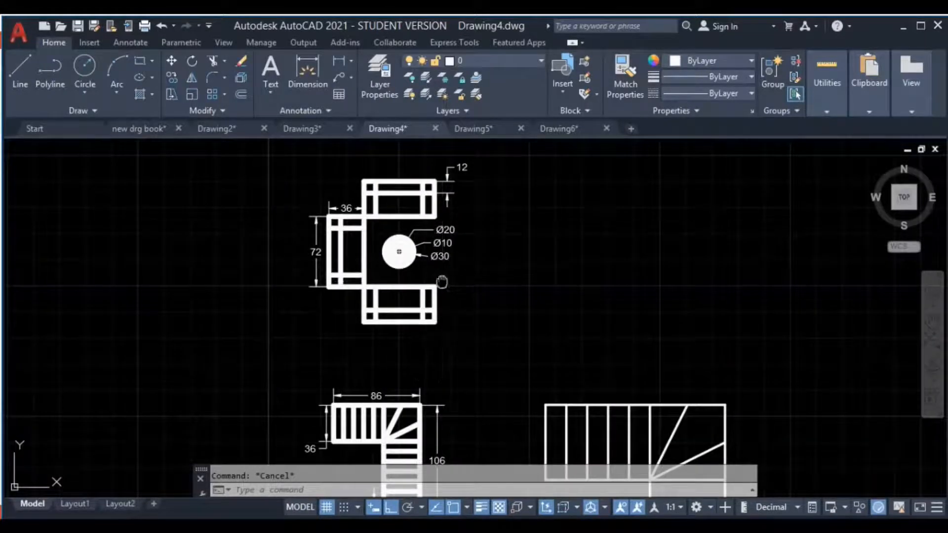
pyautogui.moveTo(442, 281); pyautogui.dragTo(418, 302, button='middle')
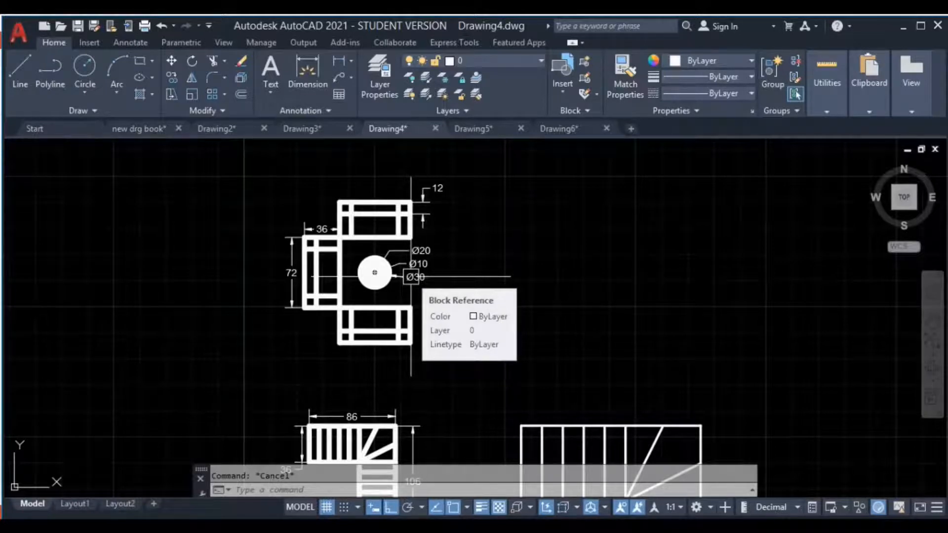
pyautogui.scroll(4, 296, 231)
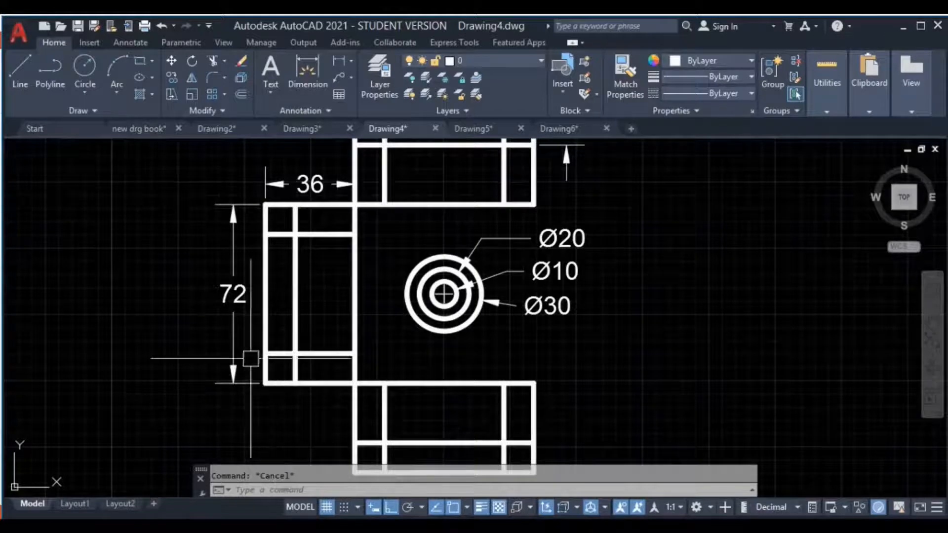
pyautogui.scroll(-3, 550, 300)
pyautogui.scroll(4, 193, 242)
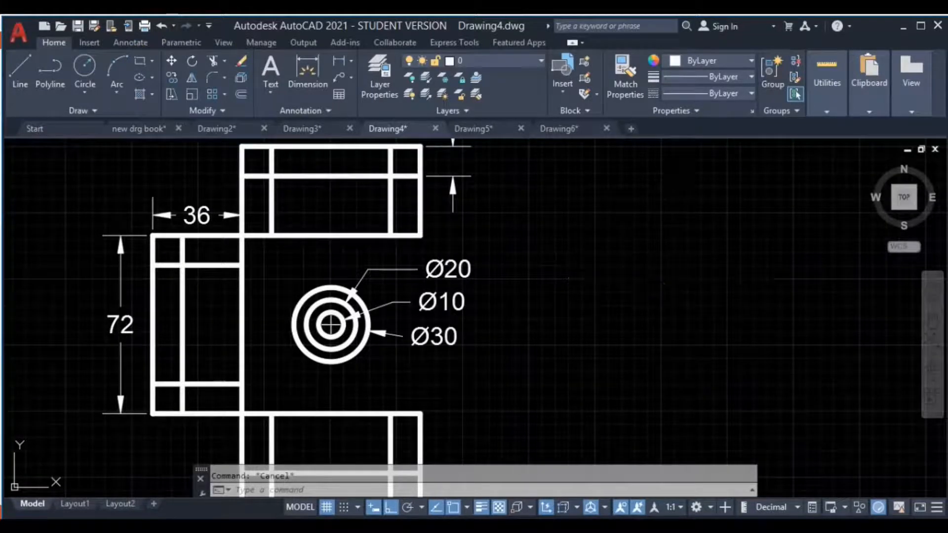
pyautogui.press('Return')
pyautogui.moveTo(642, 390); pyautogui.dragTo(556, 392, button='middle')
pyautogui.click(528, 395)
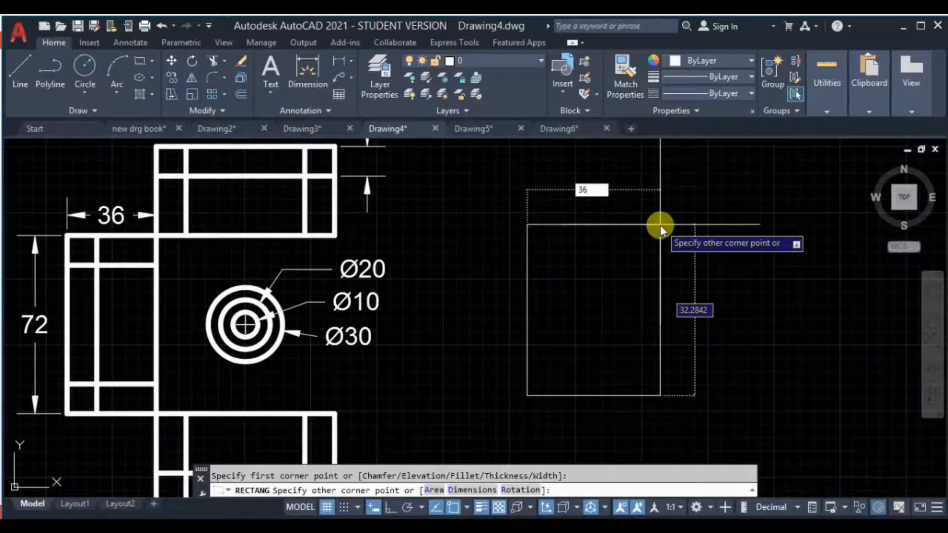
pyautogui.press('Tab')
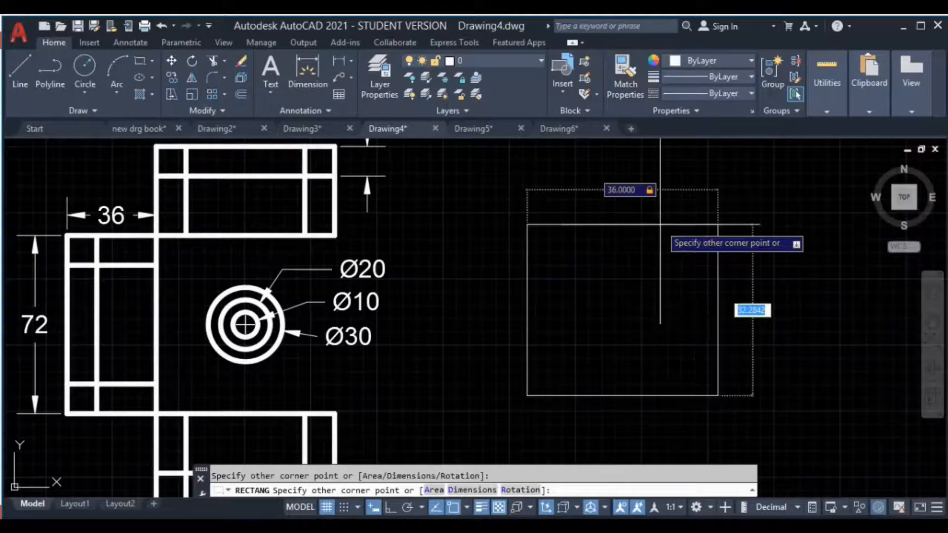
pyautogui.write('72')
pyautogui.press('Return')
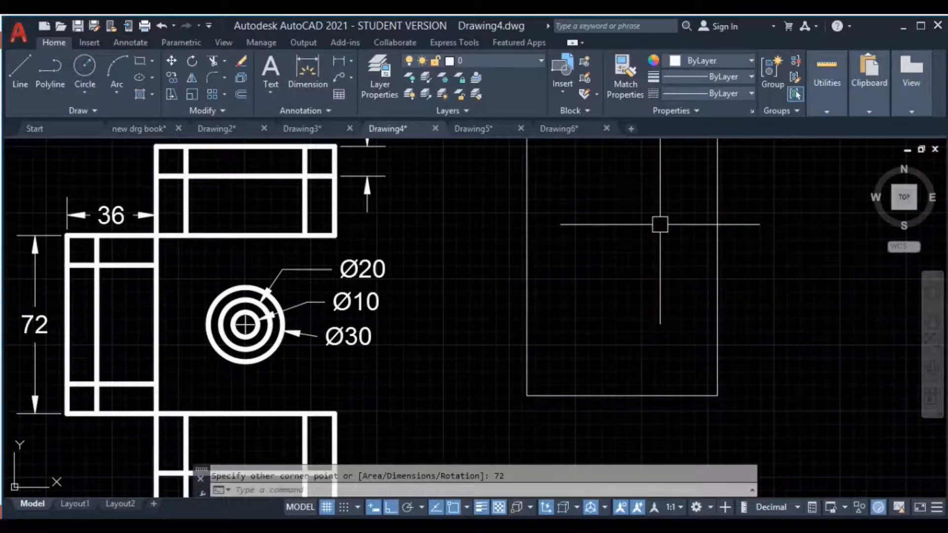
# - Move the new rectangle horizontally, farther away from the sofa-and-table reference
pyautogui.scroll(-4, 660, 224)
pyautogui.moveTo(770, 258); pyautogui.dragTo(578, 248, button='middle')
pyautogui.click(518, 306)
pyautogui.moveTo(519, 306); pyautogui.dragTo(399, 290, button='middle')
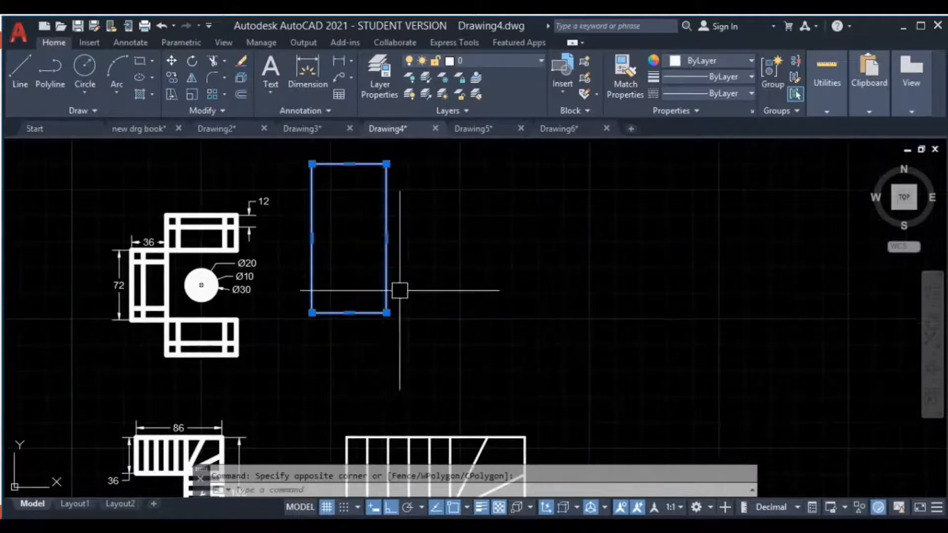
pyautogui.write('m')
pyautogui.press('Return')
pyautogui.click(373, 237)
pyautogui.click(565, 265)
pyautogui.press('Escape')
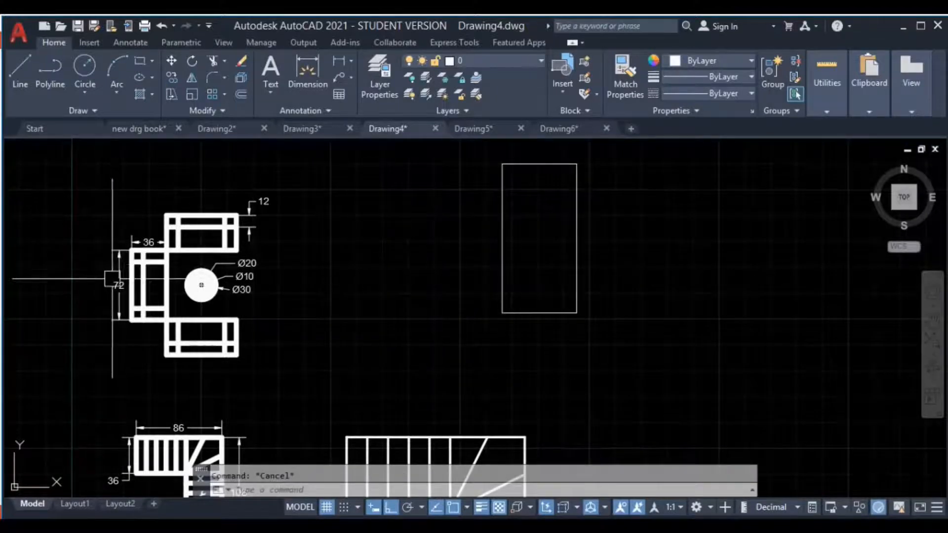
# - Examine the arm and backrest width dimension on the upper sofa of the dimensioned reference layout
pyautogui.scroll(4, 112, 277)
pyautogui.moveTo(208, 269); pyautogui.dragTo(190, 388, button='middle')
pyautogui.scroll(2, 400, 255)
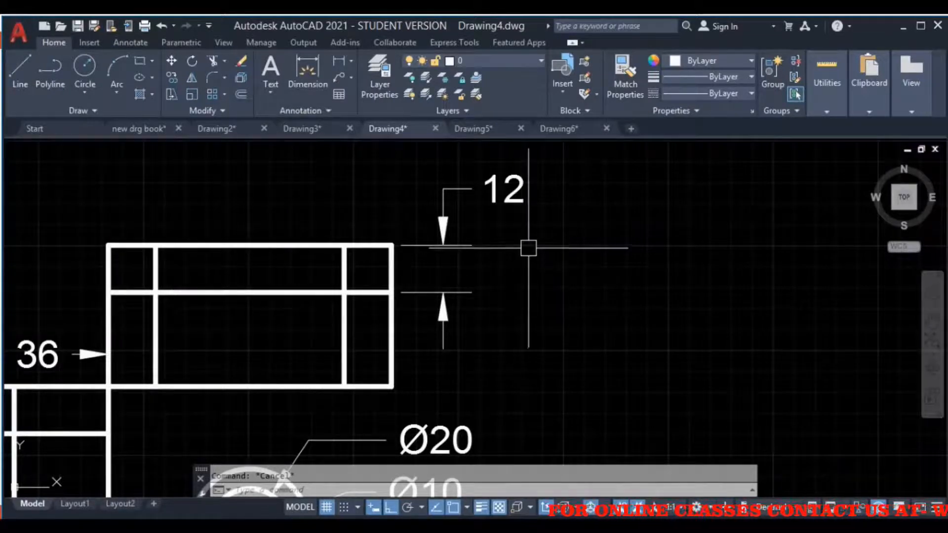
pyautogui.moveTo(524, 294); pyautogui.dragTo(493, 279, button='middle')
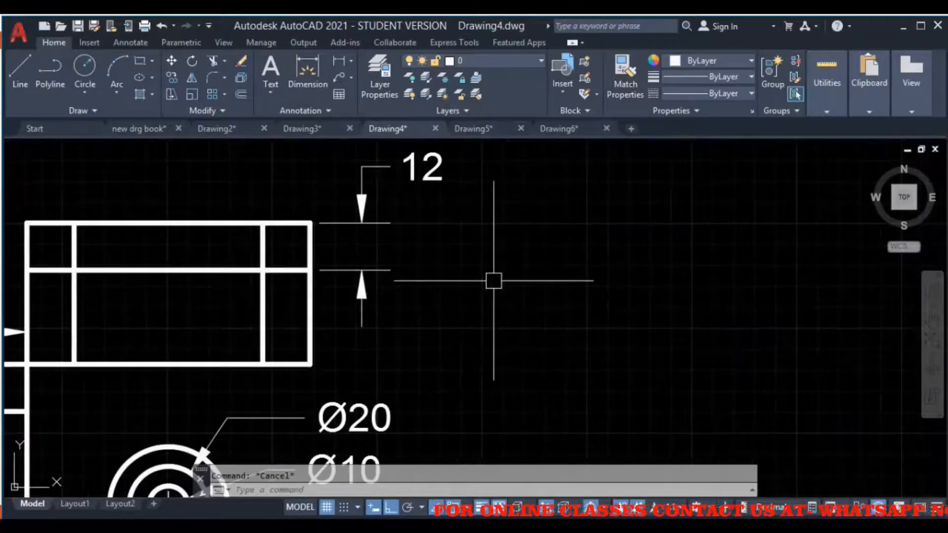
pyautogui.scroll(-2, 372, 276)
pyautogui.moveTo(392, 256)
pyautogui.mouseDown(button='middle')
pyautogui.moveTo(453, 260)
pyautogui.moveTo(452, 310)
pyautogui.mouseUp(button='middle')
pyautogui.scroll(-3, 609, 281)
# - Try offsetting the whole 36 by 72 rectangle inward by 12
pyautogui.moveTo(609, 281)
pyautogui.mouseDown(button='middle')
pyautogui.moveTo(556, 269)
pyautogui.moveTo(517, 290)
pyautogui.mouseUp(button='middle')
pyautogui.scroll(2, 556, 268)
pyautogui.write('o')
pyautogui.press('Return')
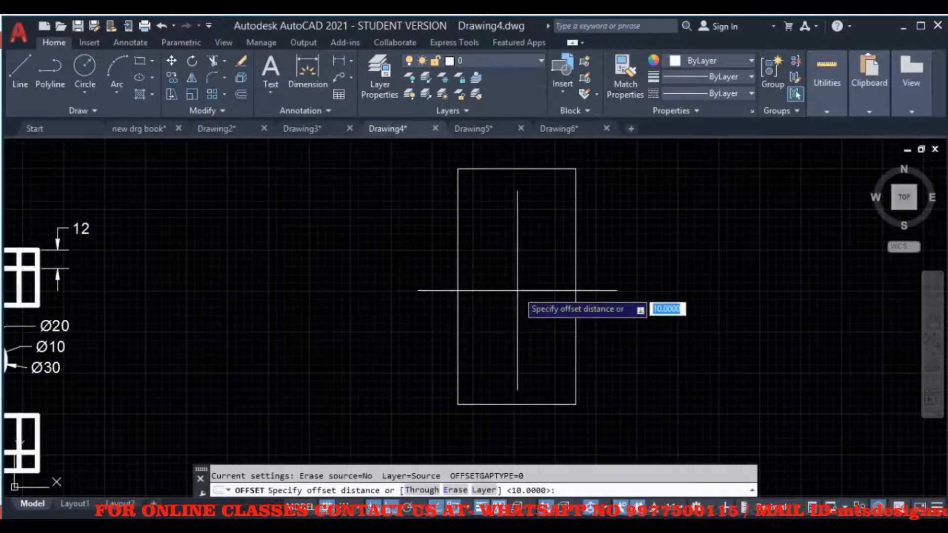
pyautogui.write('12')
pyautogui.press('Return')
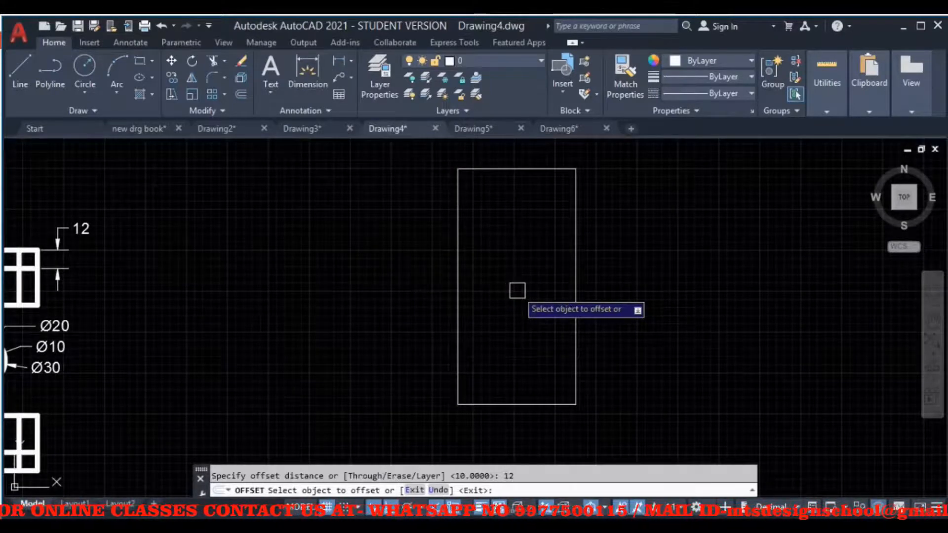
pyautogui.moveTo(504, 281); pyautogui.dragTo(522, 276, button='middle')
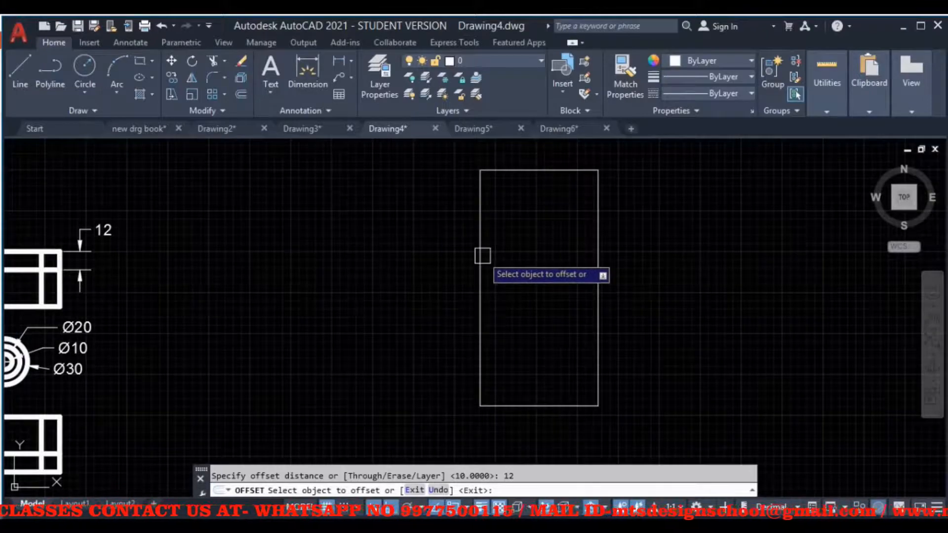
pyautogui.click(482, 256)
pyautogui.click(543, 279)
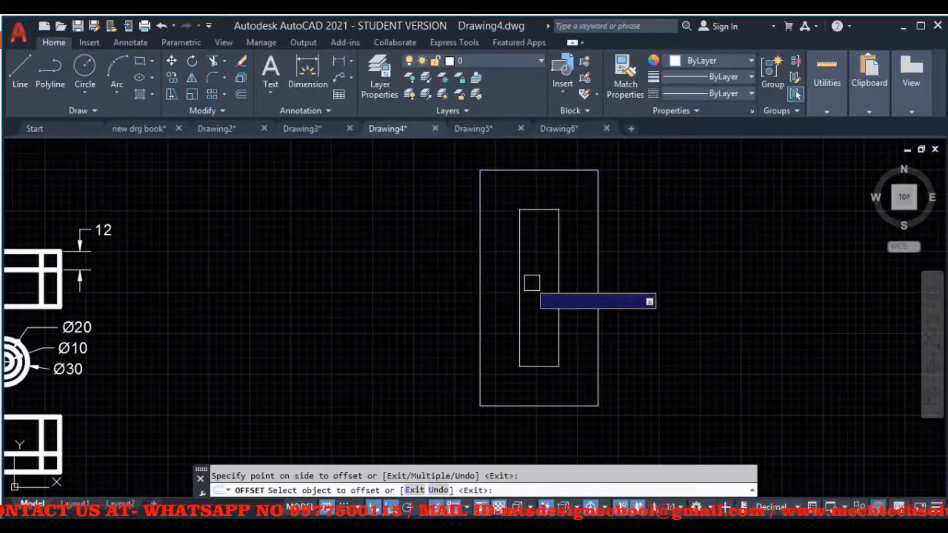
# - Erase the offset inner rectangle, keeping only the outer one
pyautogui.moveTo(531, 279); pyautogui.dragTo(544, 277, button='middle')
pyautogui.press('Escape')
pyautogui.click(577, 253)
pyautogui.click(550, 277)
pyautogui.press('Delete')
# - Explode the 36 by 72 rectangle into separate lines
pyautogui.click(666, 220)
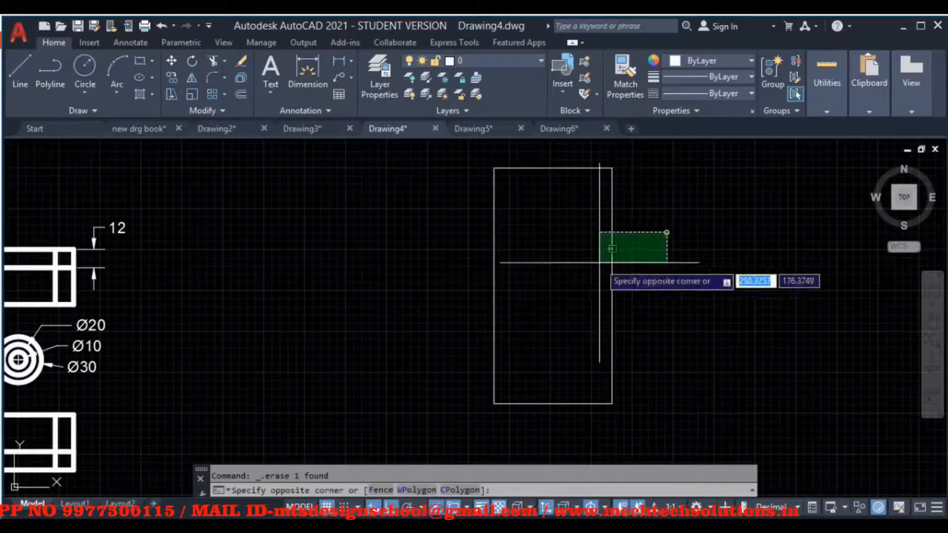
pyautogui.click(568, 283)
pyautogui.write('x')
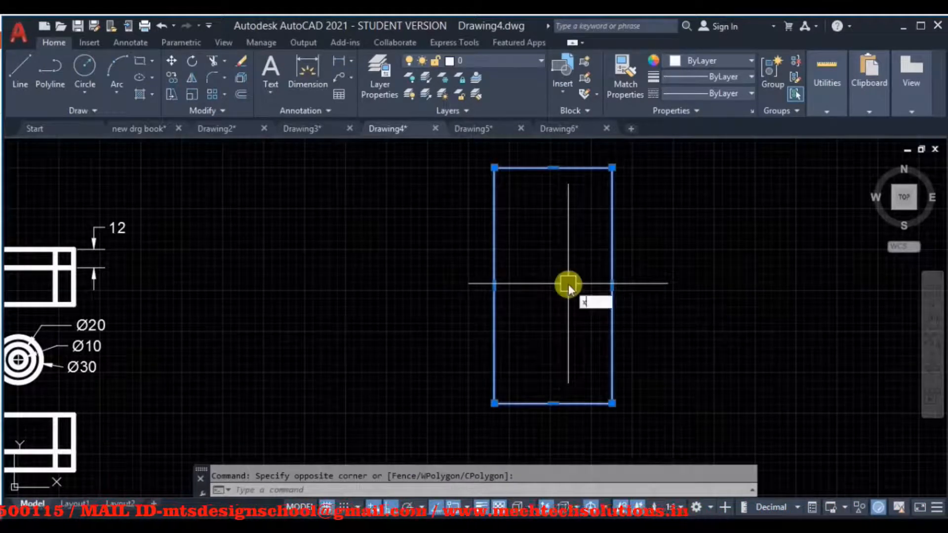
pyautogui.press('Return')
# - Offset the left, upper and lower edges of the exploded upright rectangle inward by 12 to form the sofa's backrest and arms
pyautogui.write('o')
pyautogui.press('Return')
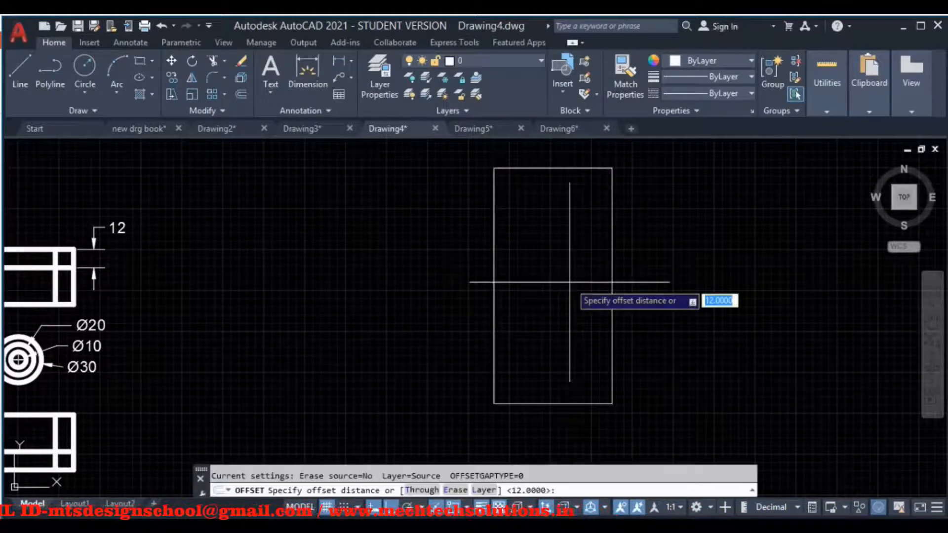
pyautogui.press('Return')
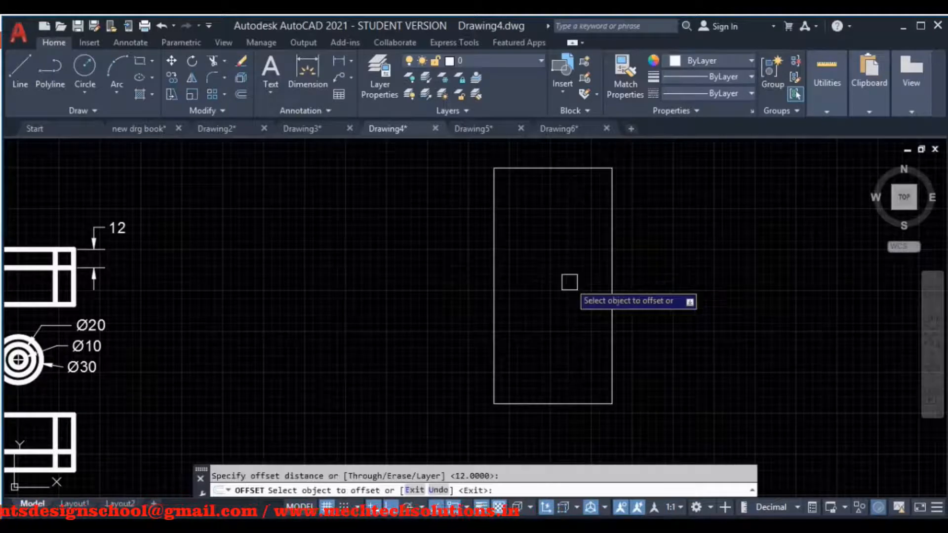
pyautogui.click(494, 273)
pyautogui.click(546, 276)
pyautogui.click(584, 169)
pyautogui.click(568, 257)
pyautogui.click(573, 403)
pyautogui.click(575, 341)
pyautogui.scroll(-3, 576, 340)
pyautogui.press('Escape')
pyautogui.scroll(2, 563, 326)
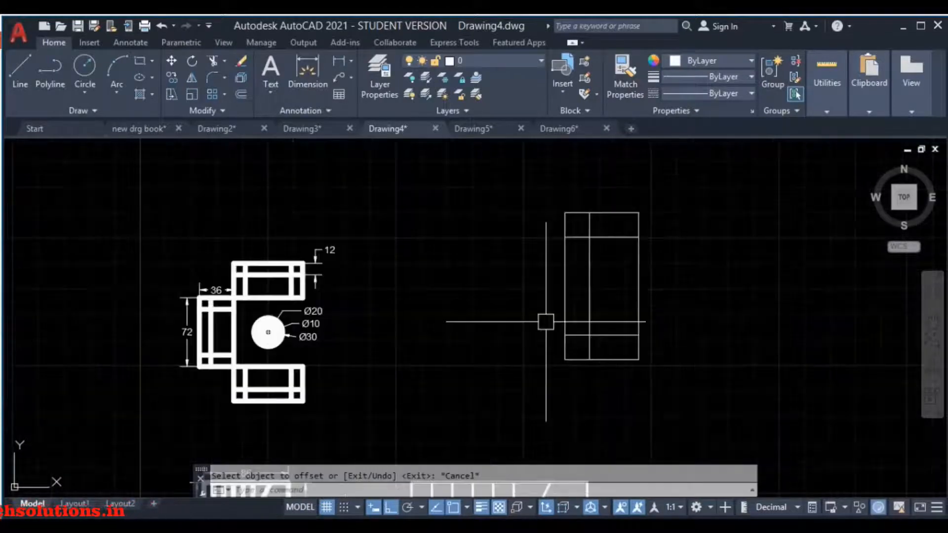
# - Examine how the three sofas and the round table are arranged and dimensioned in the reference layout
pyautogui.scroll(4, 220, 322)
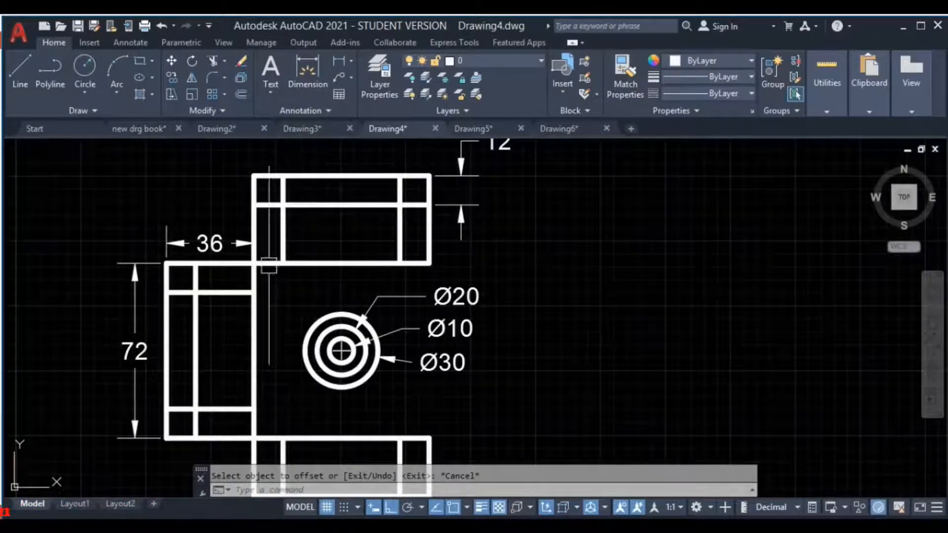
pyautogui.scroll(-2, 215, 278)
pyautogui.moveTo(253, 349); pyautogui.dragTo(294, 416, button='middle')
pyautogui.scroll(-2, 373, 325)
pyautogui.moveTo(374, 325)
pyautogui.mouseDown(button='middle')
pyautogui.moveTo(444, 300)
pyautogui.moveTo(448, 328)
pyautogui.moveTo(418, 252)
pyautogui.mouseUp(button='middle')
pyautogui.scroll(4, 348, 277)
pyautogui.scroll(-1, 474, 325)
pyautogui.scroll(-1, 448, 328)
pyautogui.scroll(-1, 333, 321)
pyautogui.moveTo(333, 321); pyautogui.dragTo(346, 242, button='middle')
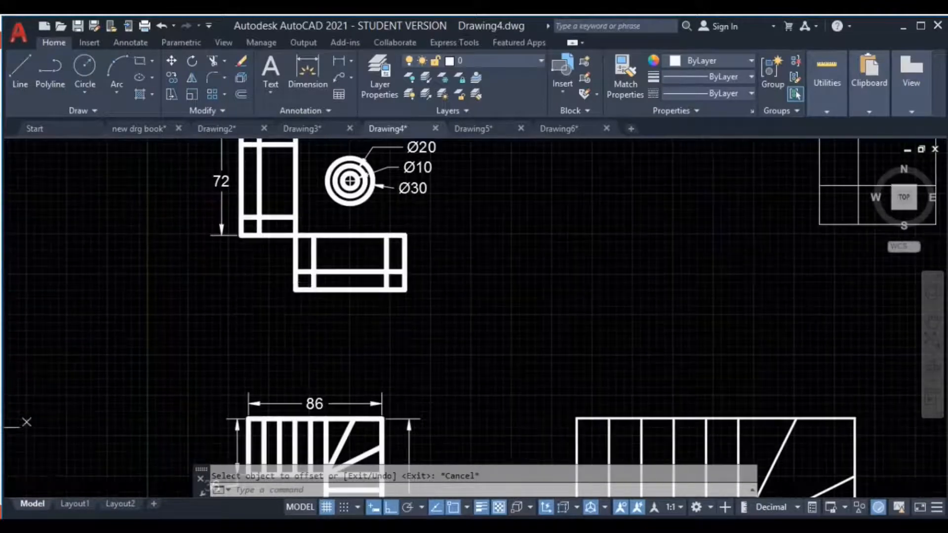
pyautogui.scroll(2, 370, 306)
pyautogui.moveTo(354, 328); pyautogui.dragTo(356, 368, button='middle')
pyautogui.scroll(-2, 344, 412)
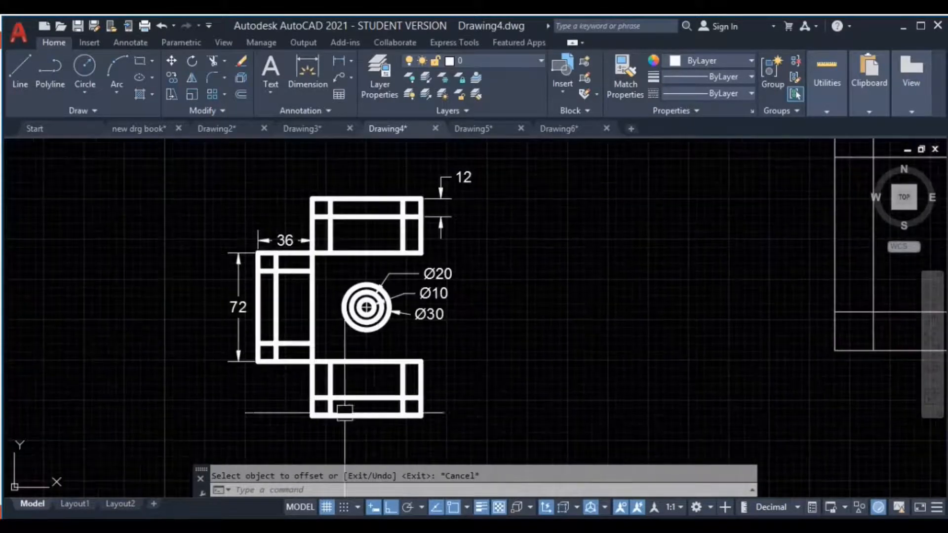
pyautogui.scroll(4, 287, 273)
pyautogui.moveTo(303, 281); pyautogui.dragTo(303, 307, button='middle')
pyautogui.scroll(-2, 254, 317)
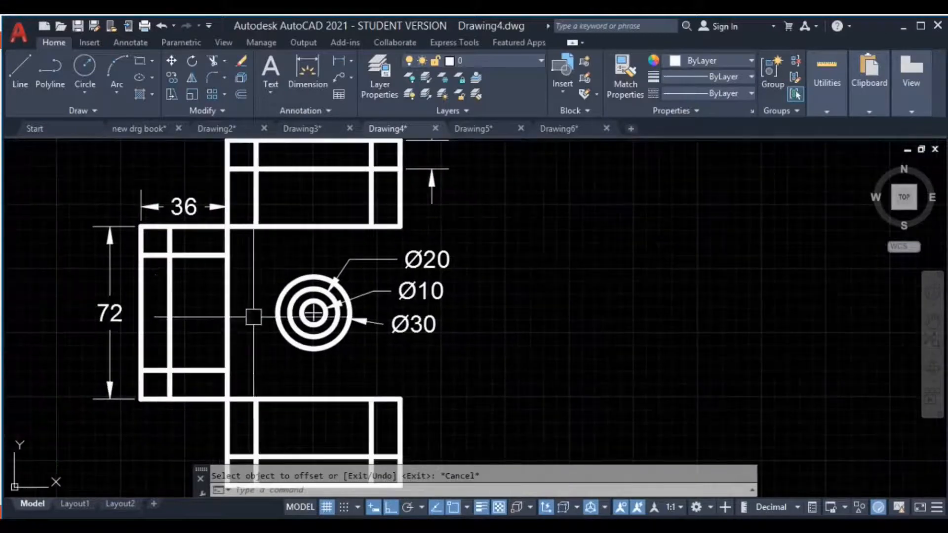
pyautogui.scroll(-2, 600, 248)
# - Draw a rectangle 72 wide and 36 high in the empty space to the right of the upright sofa
pyautogui.moveTo(840, 281); pyautogui.dragTo(381, 367, button='middle')
pyautogui.write('ec')
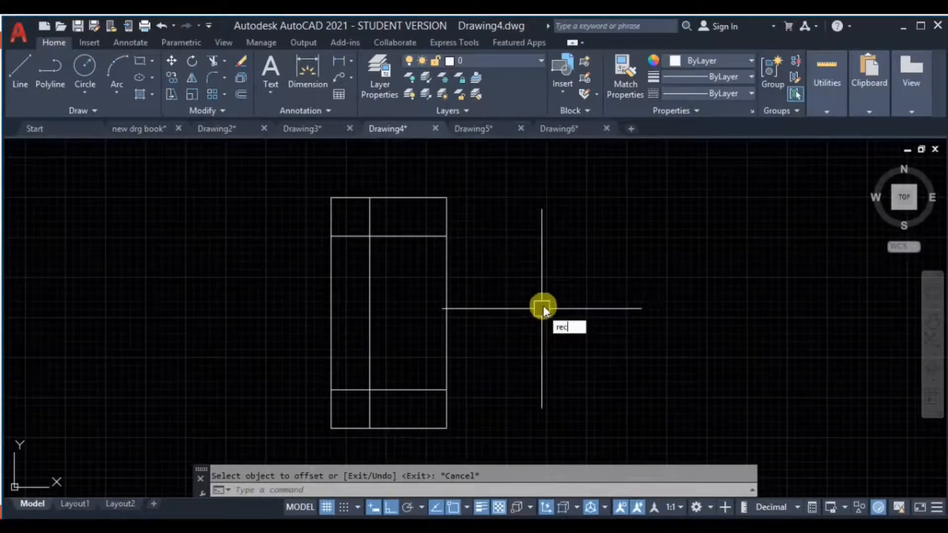
pyautogui.press('Return')
pyautogui.click(529, 202)
pyautogui.write('72')
pyautogui.press('Tab')
pyautogui.write('36')
pyautogui.press('Return')
# - Explode the 72 by 36 rectangle into separate lines
pyautogui.moveTo(696, 310); pyautogui.dragTo(672, 301, button='middle')
pyautogui.click(775, 213)
pyautogui.click(690, 293)
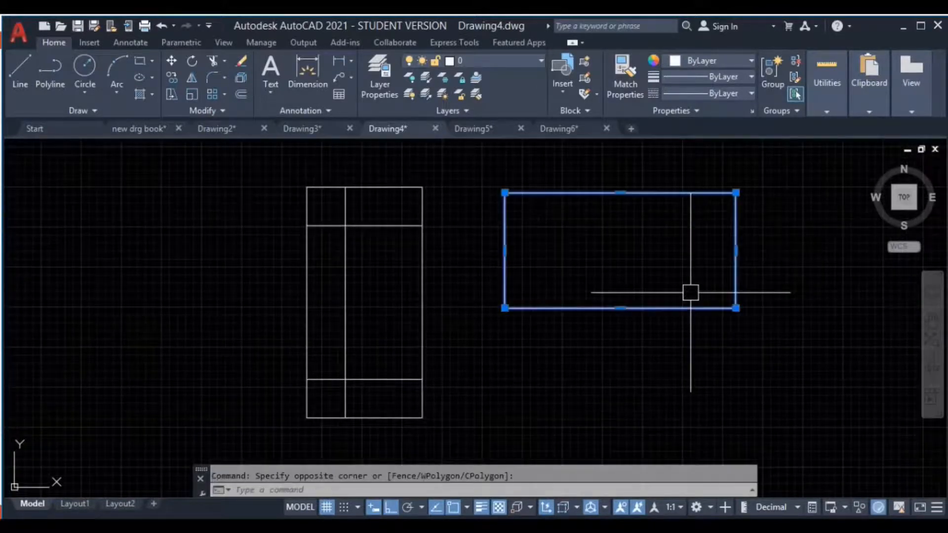
pyautogui.write('x')
pyautogui.press('Return')
# - Offset the upper, right and left edges of the exploded horizontal rectangle inward by 12 to form its backrest and arms
pyautogui.write('o')
pyautogui.press('Return')
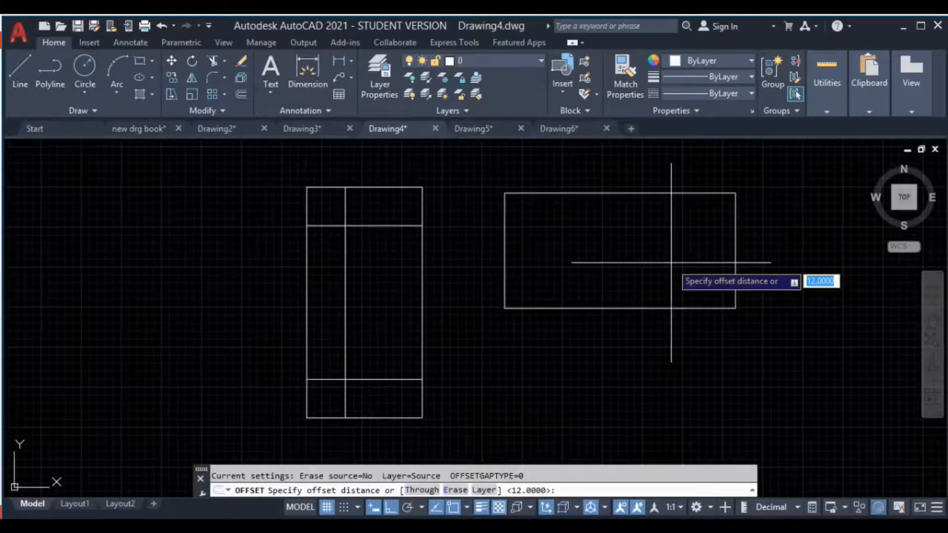
pyautogui.write('12')
pyautogui.press('Return')
pyautogui.click(638, 193)
pyautogui.click(641, 243)
pyautogui.click(735, 263)
pyautogui.click(650, 268)
pyautogui.click(504, 275)
pyautogui.click(583, 271)
pyautogui.press('Escape')
# - Move the horizontal sofa by its lower-left corner onto the upper-right corner of the upright sofa
pyautogui.click(789, 165)
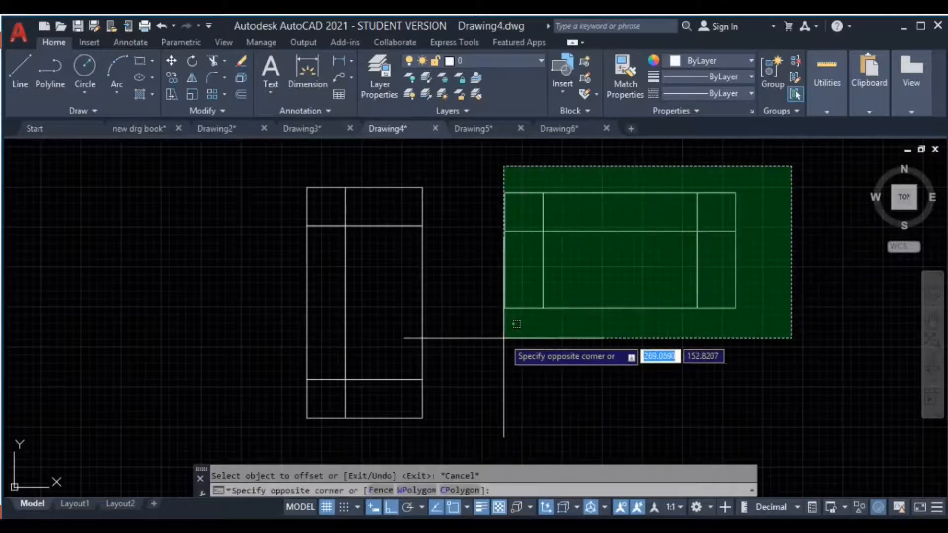
pyautogui.click(459, 342)
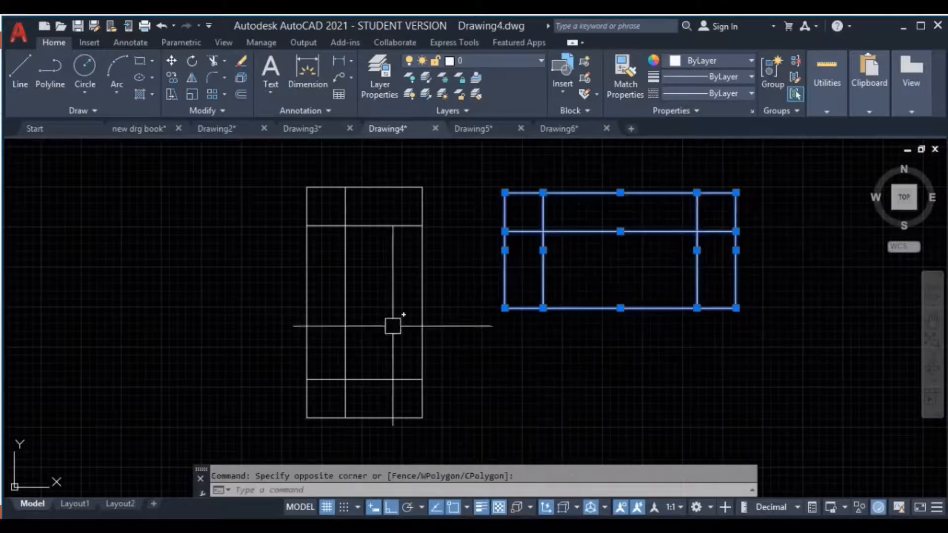
pyautogui.click(171, 62)
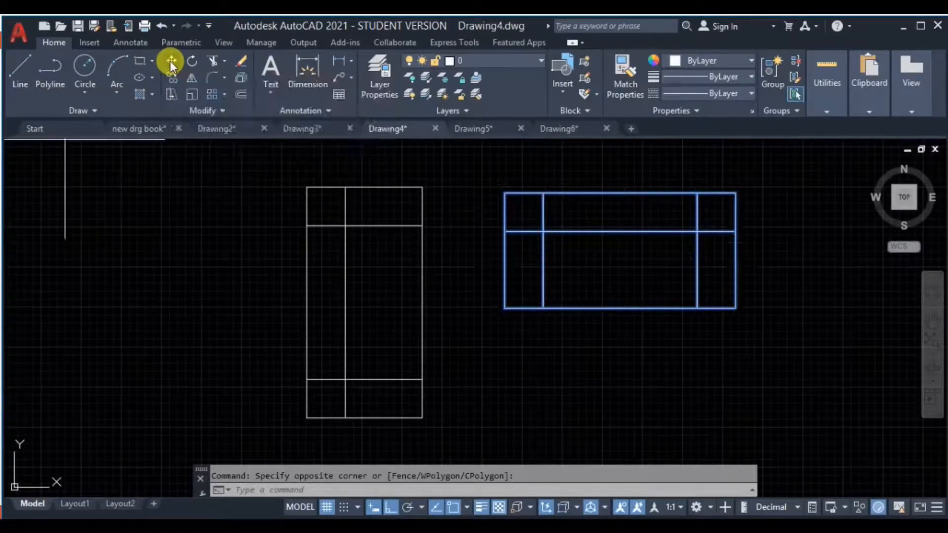
pyautogui.click(504, 308)
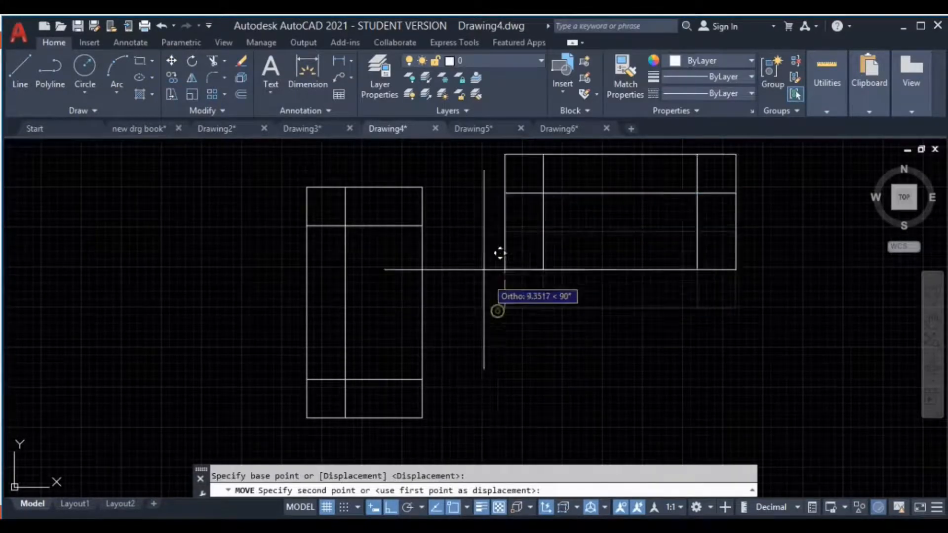
pyautogui.click(423, 187)
pyautogui.scroll(-3, 486, 330)
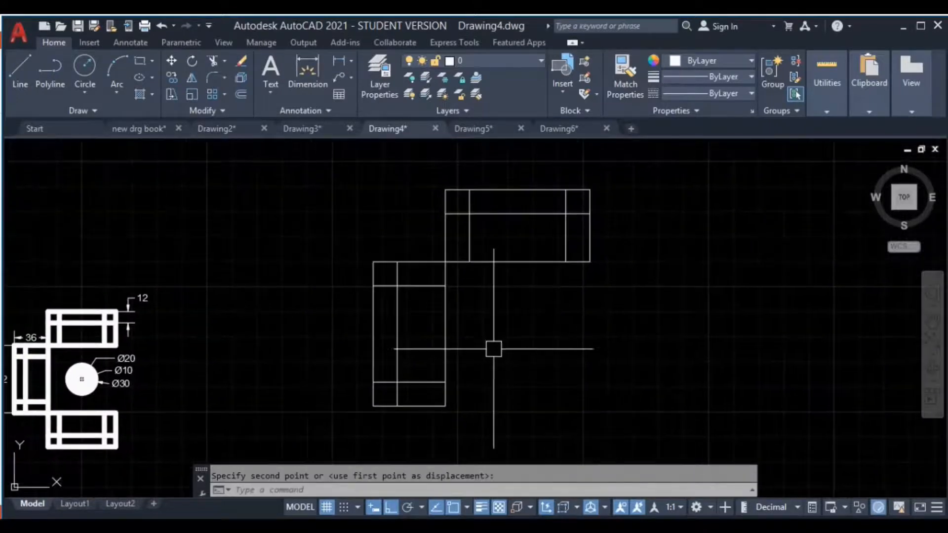
# - Mirror the horizontal sofa about a horizontal line through the midpoint of the upright sofa's right edge, keeping the original
pyautogui.click(641, 168)
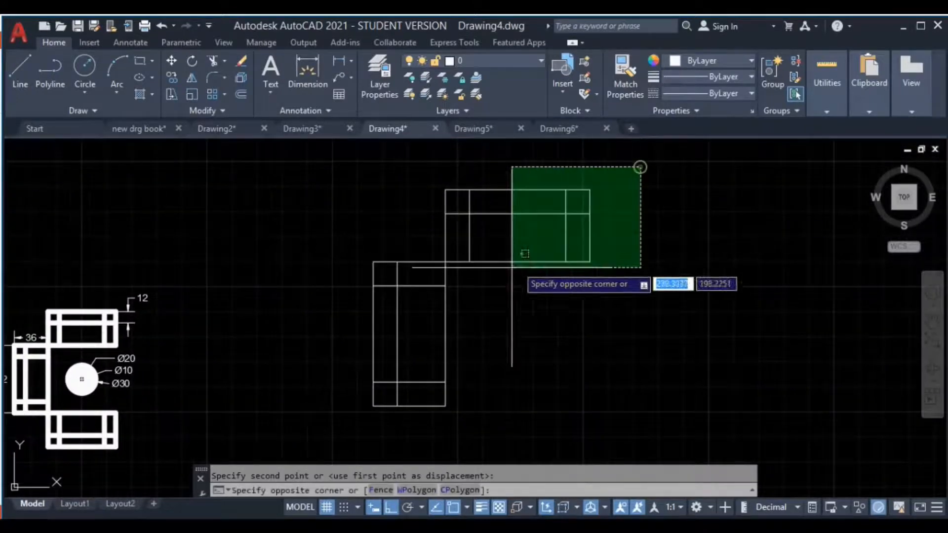
pyautogui.click(469, 273)
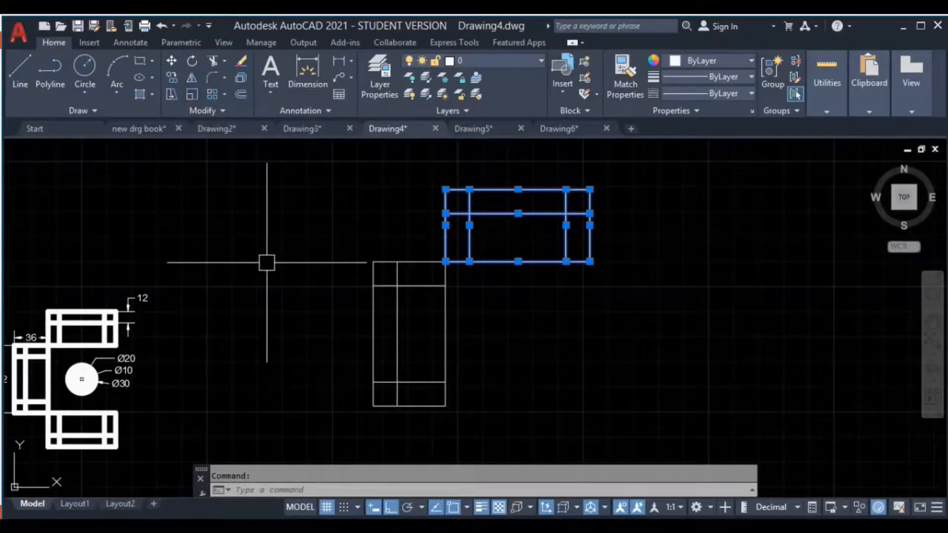
pyautogui.press('Return')
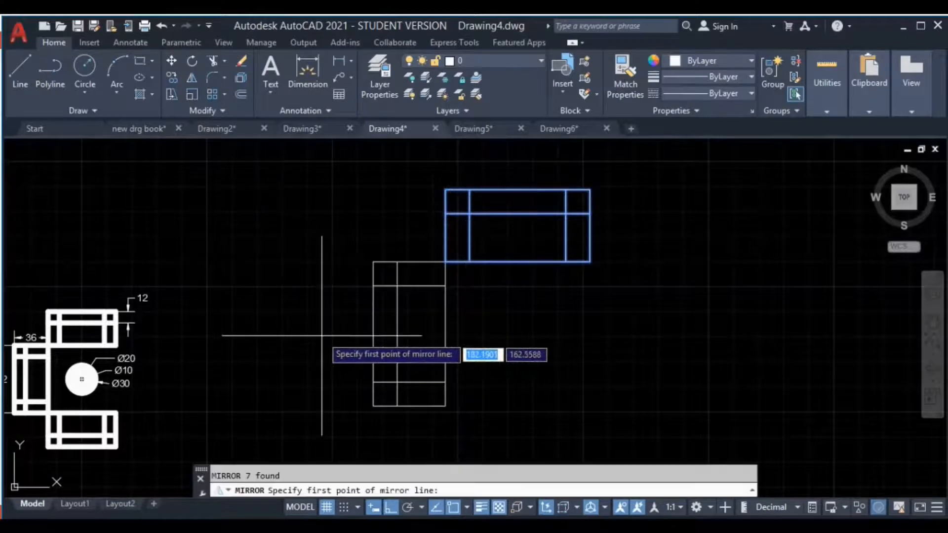
pyautogui.moveTo(325, 345); pyautogui.dragTo(315, 318, button='middle')
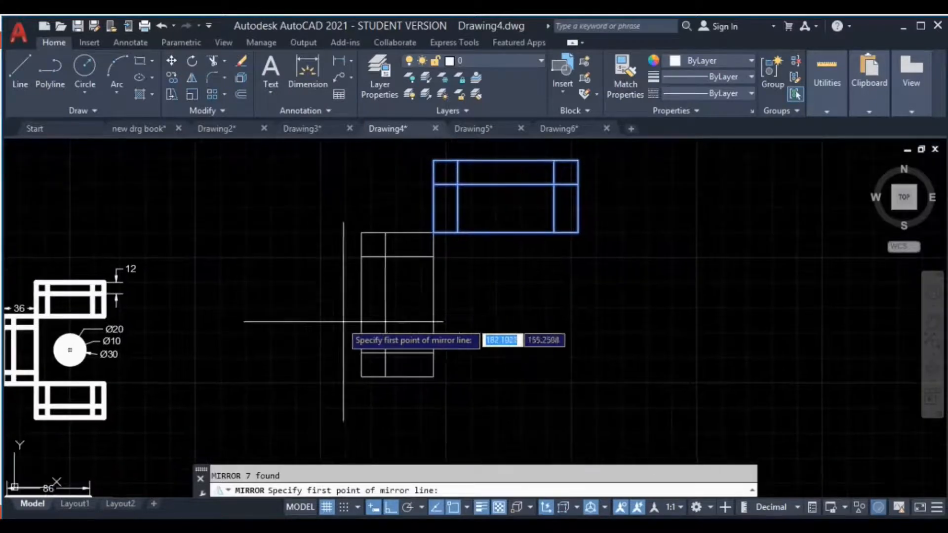
pyautogui.click(433, 305)
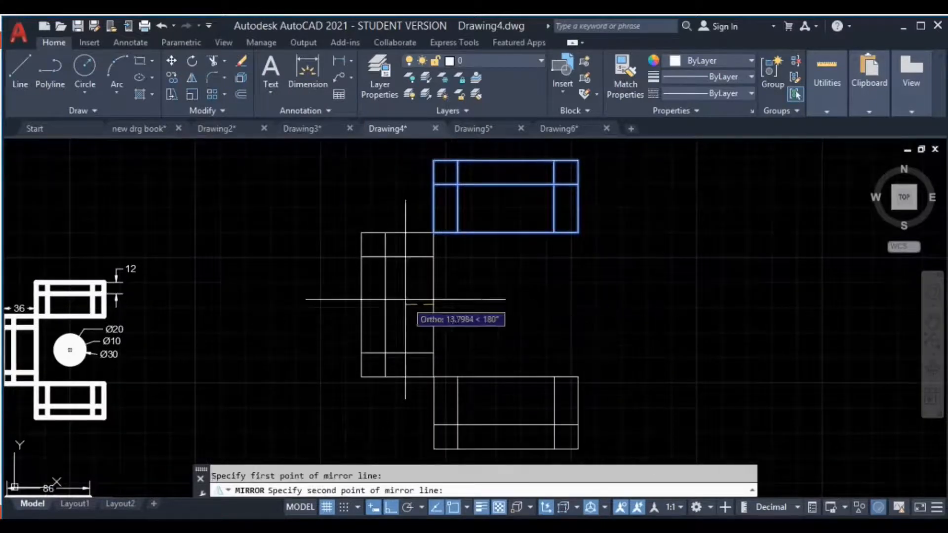
pyautogui.click(358, 307)
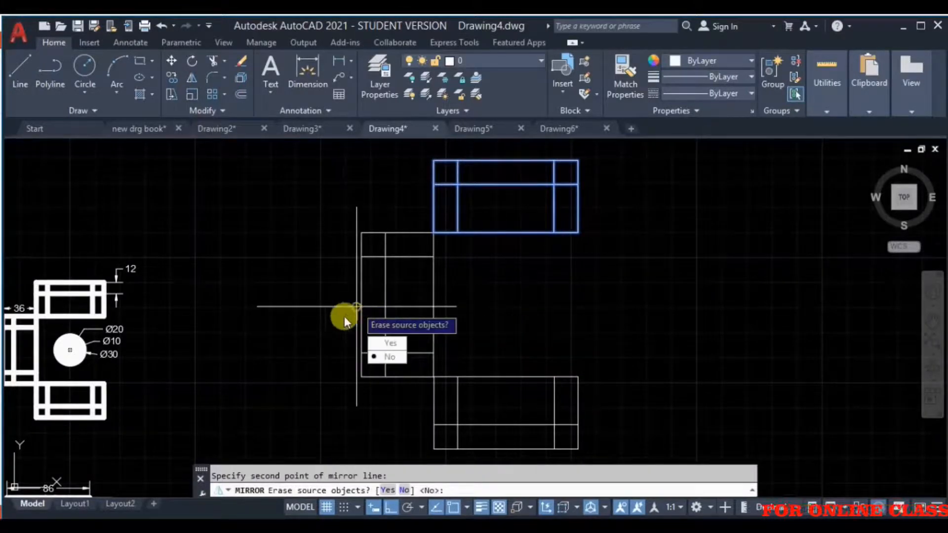
pyautogui.click(390, 357)
pyautogui.moveTo(356, 307); pyautogui.dragTo(484, 308, button='middle')
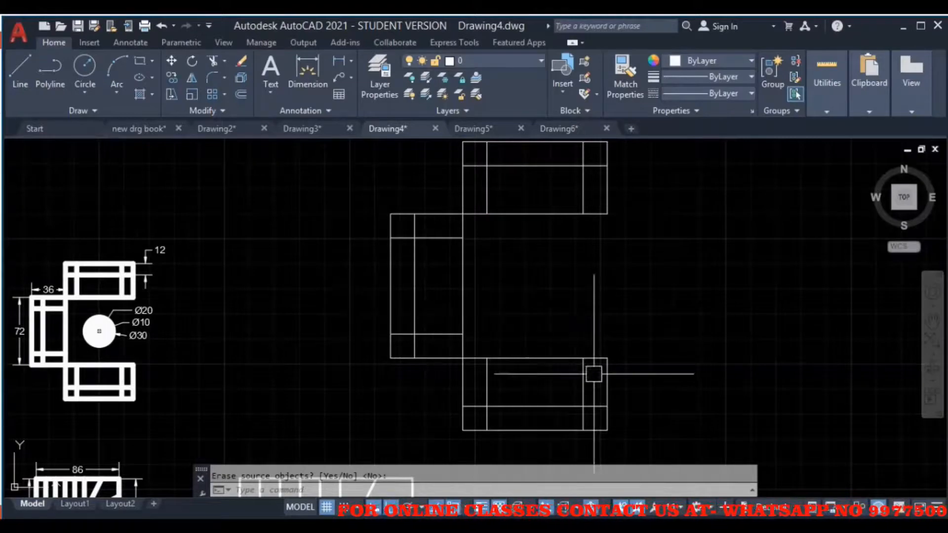
# - Draw a 30-diameter circle between the two horizontal sofas, its centre aligned with the midpoints of the upright sofa's right edge and their facing edges
pyautogui.moveTo(319, 336); pyautogui.dragTo(338, 329, button='middle')
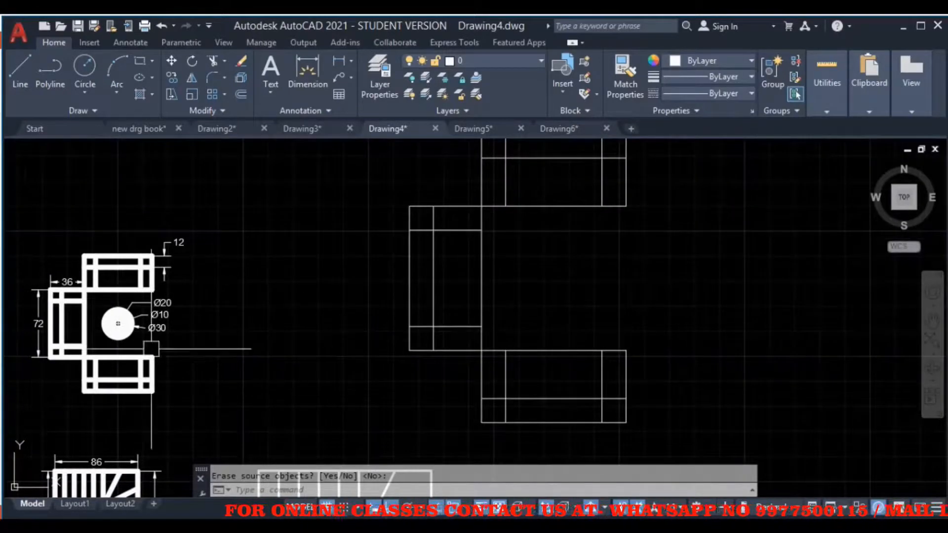
pyautogui.scroll(3, 149, 353)
pyautogui.scroll(-3, 467, 351)
pyautogui.moveTo(468, 351); pyautogui.dragTo(351, 342, button='middle')
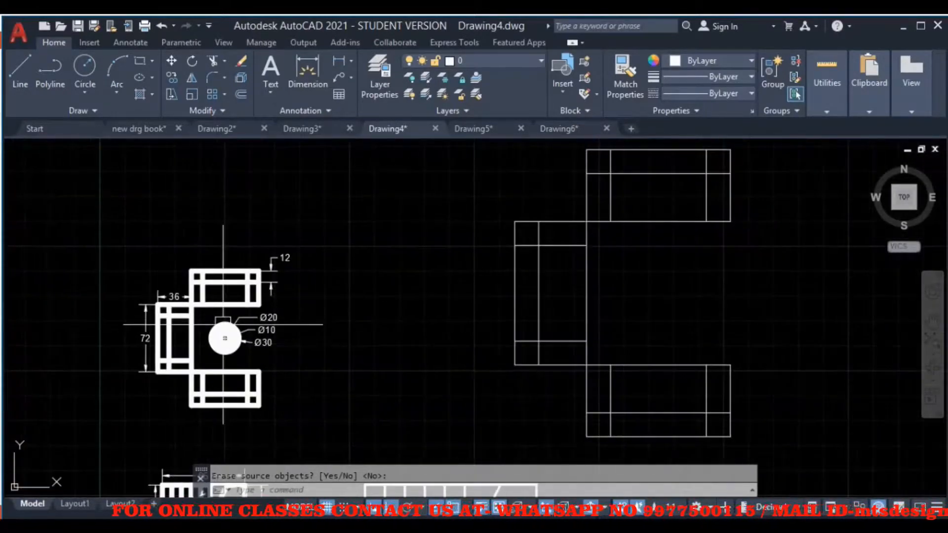
pyautogui.scroll(4, 224, 324)
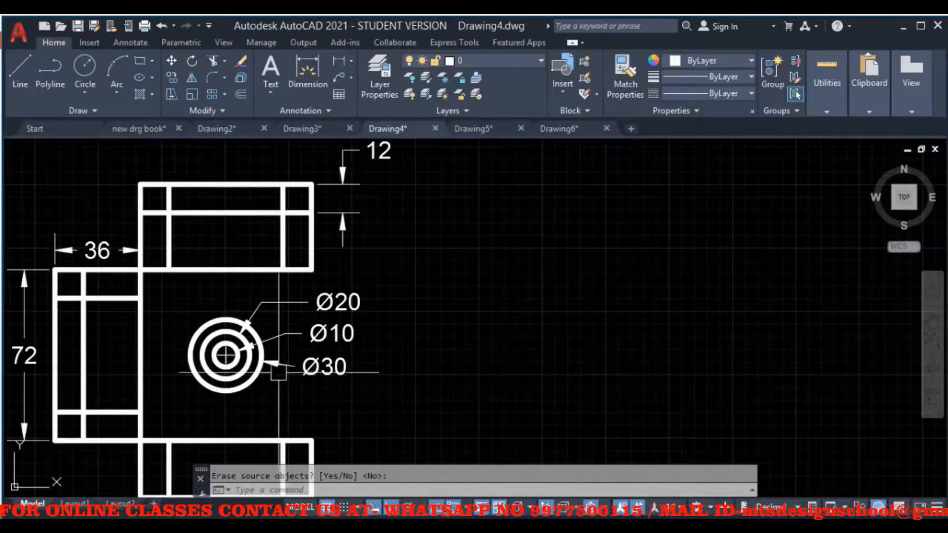
pyautogui.moveTo(328, 379); pyautogui.dragTo(254, 372, button='middle')
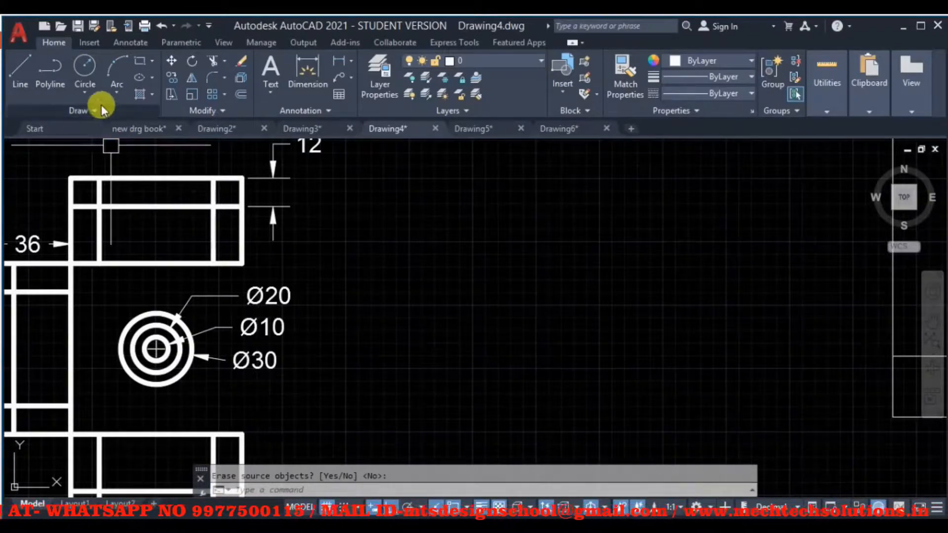
pyautogui.click(85, 93)
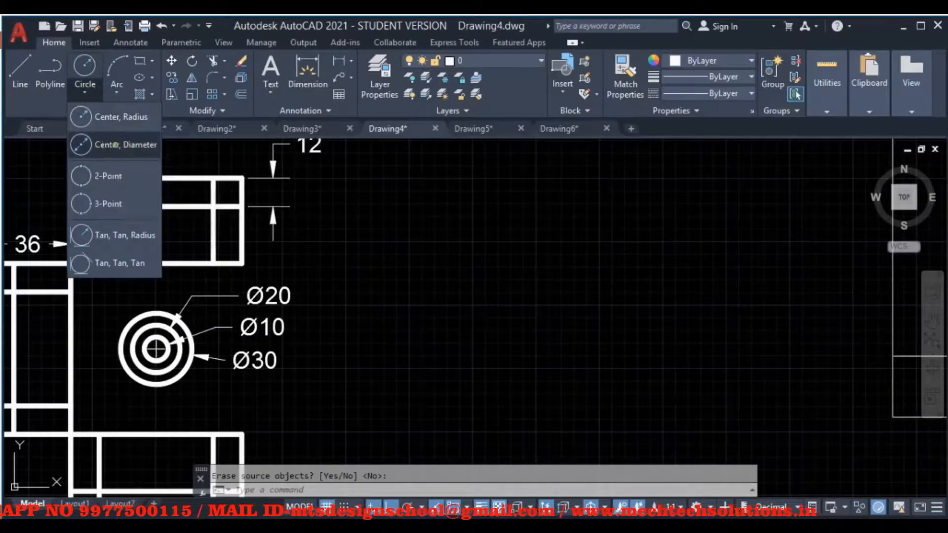
pyautogui.click(117, 149)
pyautogui.scroll(-3, 158, 327)
pyautogui.scroll(-2, 383, 326)
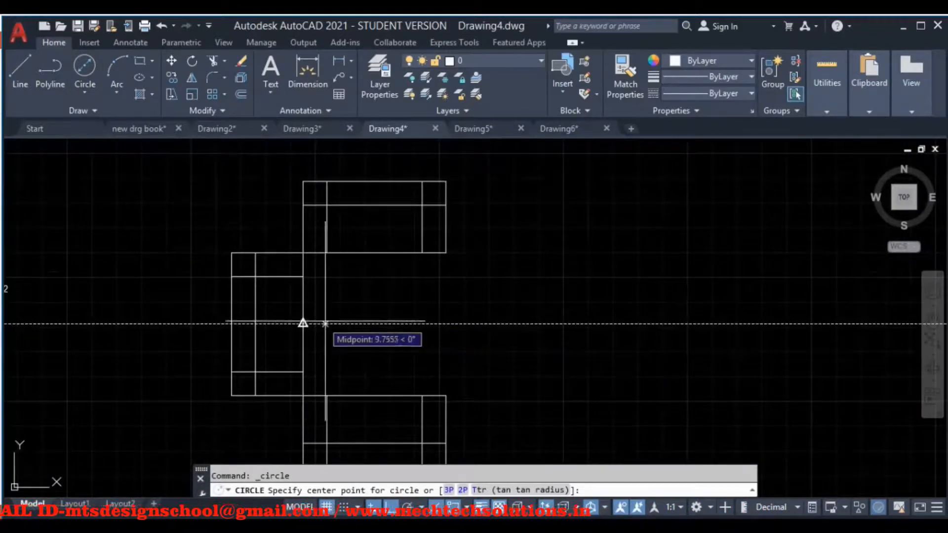
pyautogui.click(375, 324)
pyautogui.write('3')
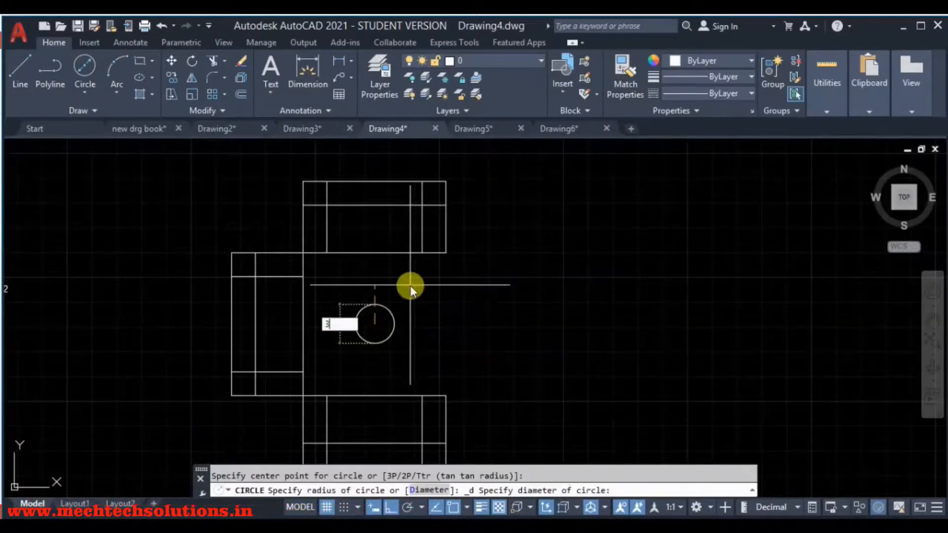
pyautogui.write('0')
pyautogui.press('Return')
# - Offset the table circle inward by 5 twice to form two smaller concentric circles
pyautogui.moveTo(487, 321); pyautogui.dragTo(724, 297, button='middle')
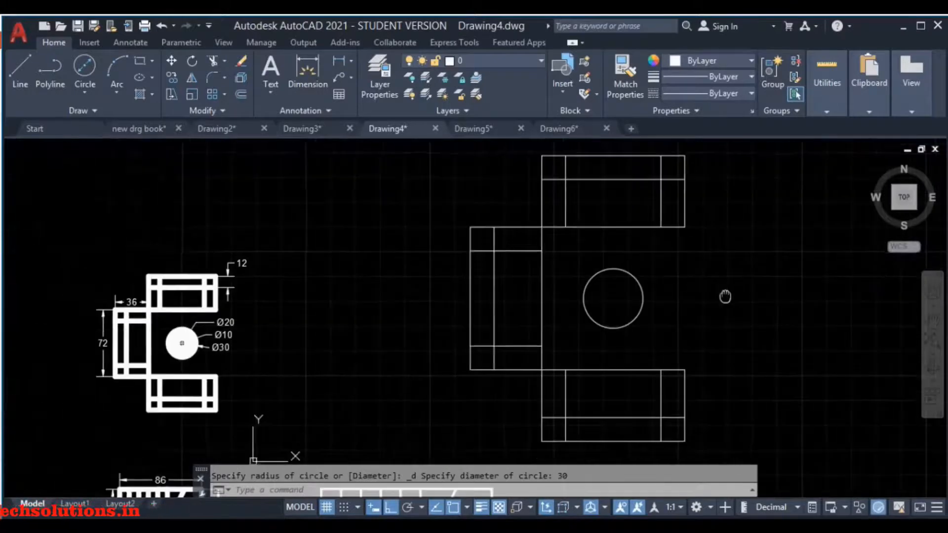
pyautogui.scroll(4, 194, 336)
pyautogui.scroll(4, 204, 341)
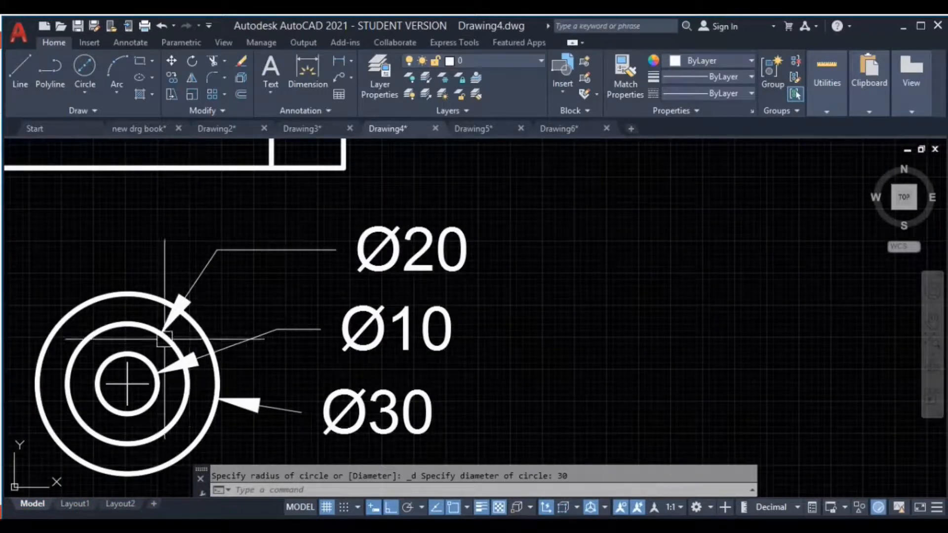
pyautogui.scroll(-2, 513, 344)
pyautogui.moveTo(512, 343)
pyautogui.mouseDown(button='middle')
pyautogui.moveTo(336, 320)
pyautogui.moveTo(203, 321)
pyautogui.mouseUp(button='middle')
pyautogui.scroll(-2, 296, 322)
pyautogui.moveTo(296, 322); pyautogui.dragTo(222, 330, button='middle')
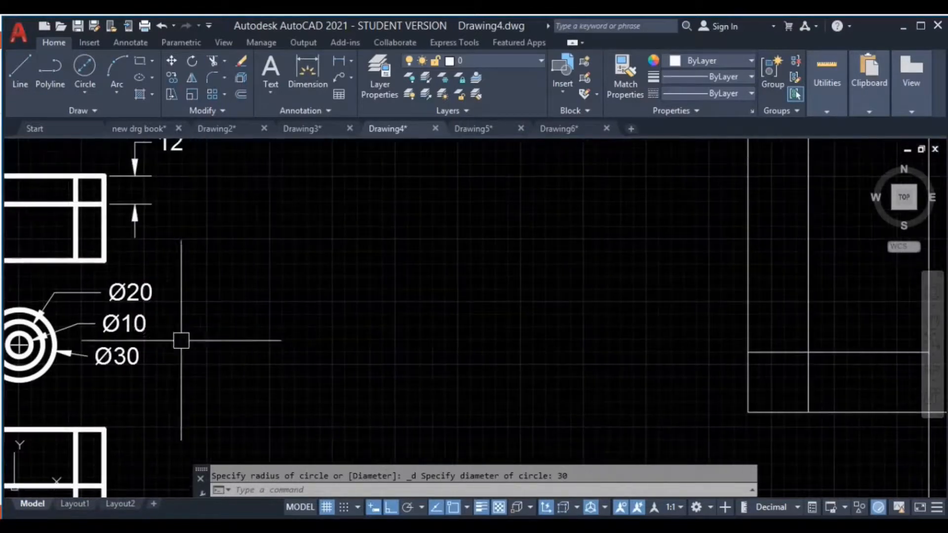
pyautogui.moveTo(711, 289); pyautogui.dragTo(405, 325, button='middle')
pyautogui.moveTo(547, 278); pyautogui.dragTo(506, 299, button='middle')
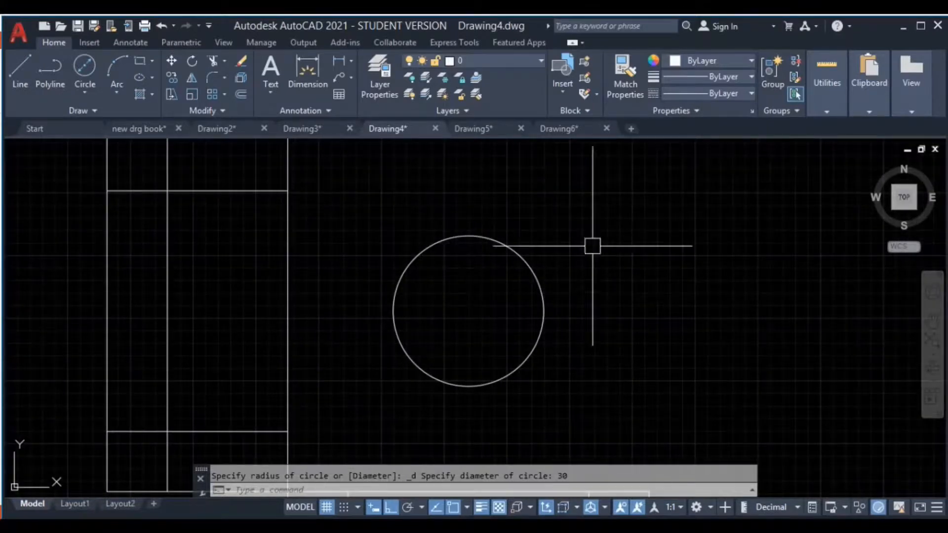
pyautogui.write('o')
pyautogui.press('Return')
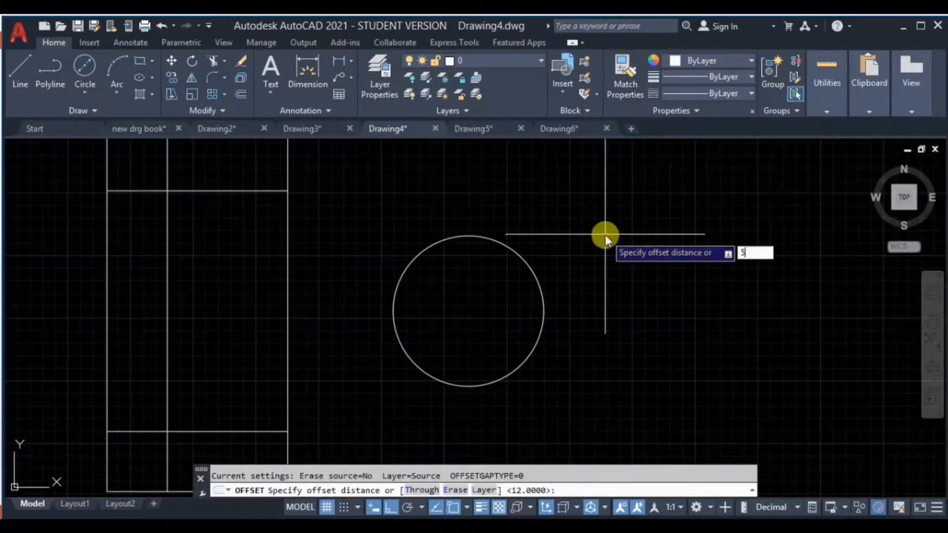
pyautogui.press('Return')
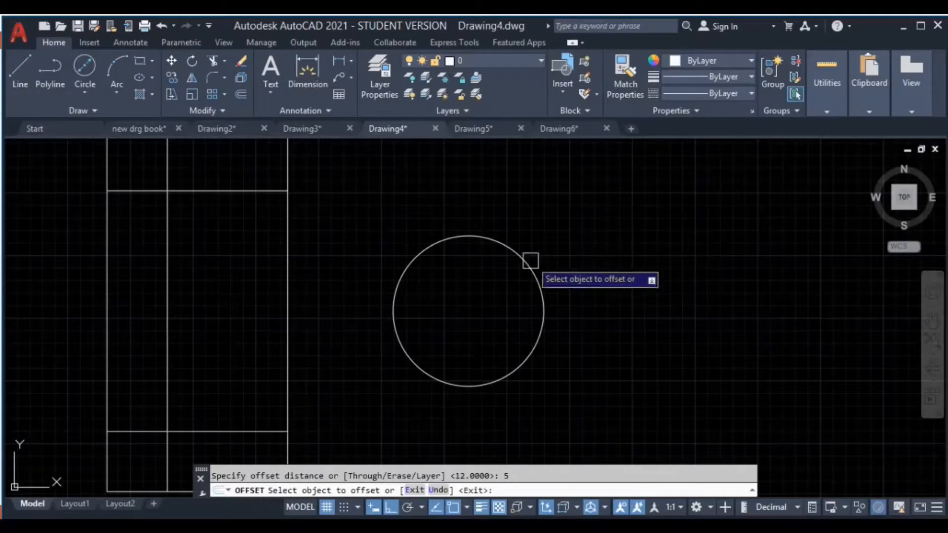
pyautogui.click(526, 257)
pyautogui.click(499, 292)
pyautogui.click(509, 283)
pyautogui.click(482, 318)
pyautogui.scroll(-5, 545, 269)
pyautogui.scroll(5, 563, 276)
pyautogui.press('Escape')
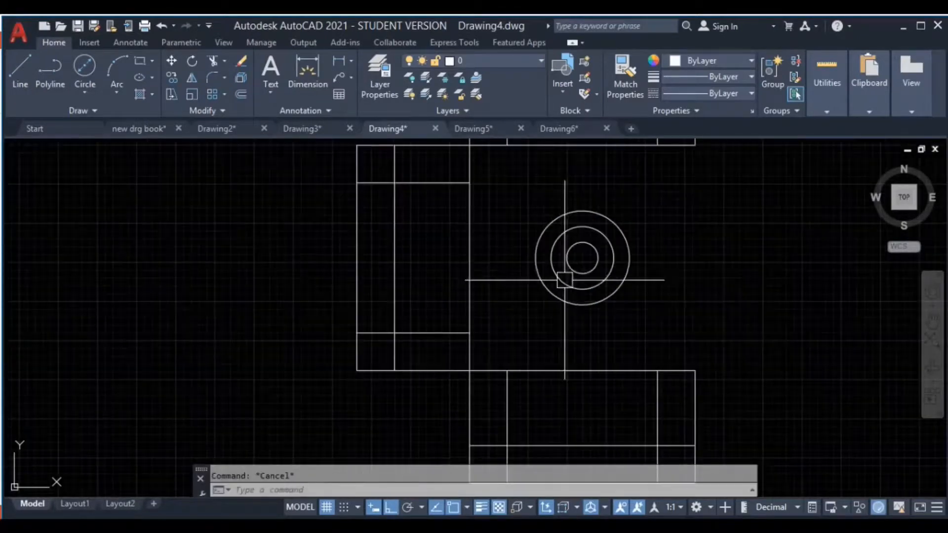
# - Compare the redrawn concentric table circles and sofas with the diameter dimensions and layout of the reference drawing
pyautogui.scroll(-4, 571, 264)
pyautogui.scroll(6, 651, 247)
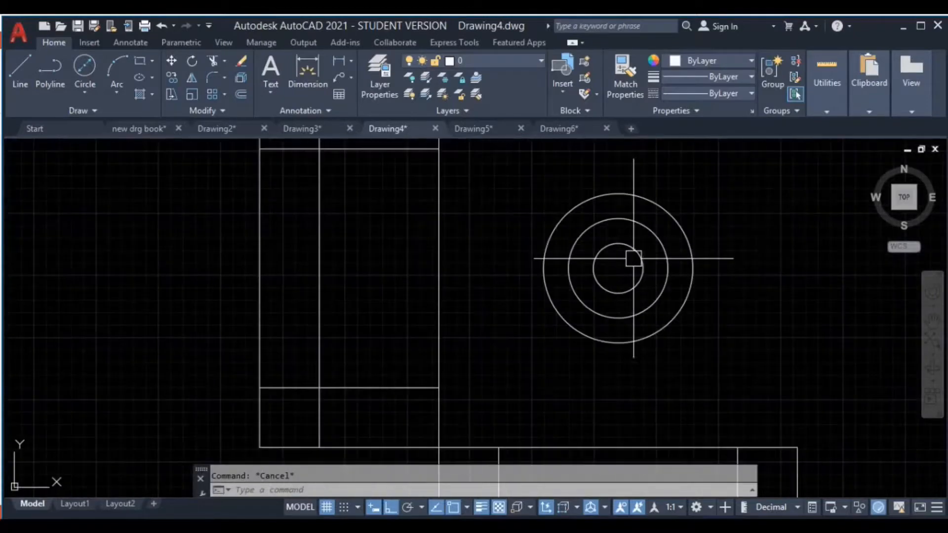
pyautogui.moveTo(641, 255); pyautogui.dragTo(666, 261, button='middle')
pyautogui.scroll(-5, 710, 223)
pyautogui.scroll(7, 356, 316)
pyautogui.scroll(2, 422, 324)
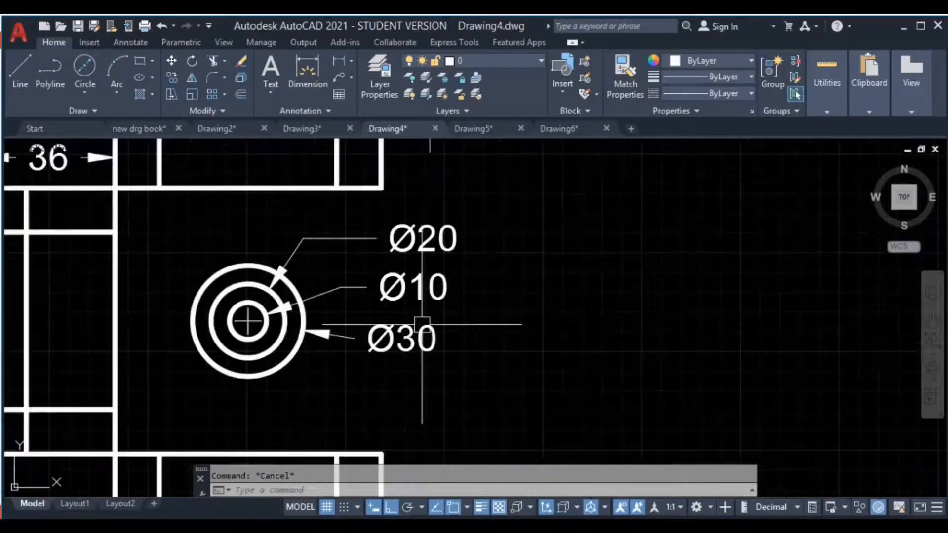
pyautogui.scroll(-2, 661, 316)
pyautogui.moveTo(695, 315); pyautogui.dragTo(123, 296, button='middle')
pyautogui.moveTo(691, 299); pyautogui.dragTo(65, 374, button='middle')
pyautogui.scroll(2, 290, 229)
pyautogui.moveTo(340, 232); pyautogui.dragTo(360, 286, button='middle')
pyautogui.scroll(2, 322, 265)
pyautogui.scroll(-2, 313, 303)
pyautogui.scroll(-2, 353, 293)
pyautogui.moveTo(353, 293); pyautogui.dragTo(385, 225, button='middle')
pyautogui.scroll(-2, 385, 225)
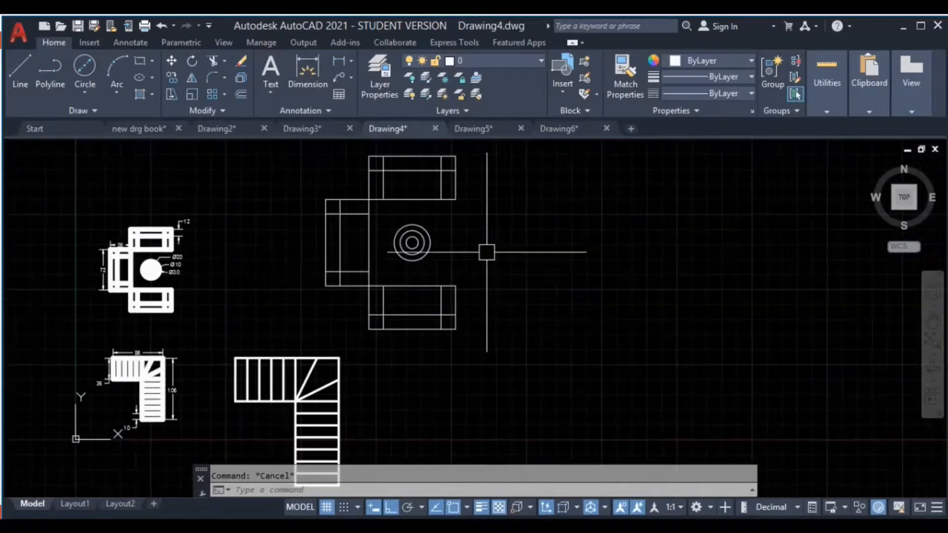
# - Set the lineweight of the redrawn three sofas and round table to 0.40 mm
pyautogui.moveTo(501, 179); pyautogui.dragTo(482, 171, button='middle')
pyautogui.click(486, 170)
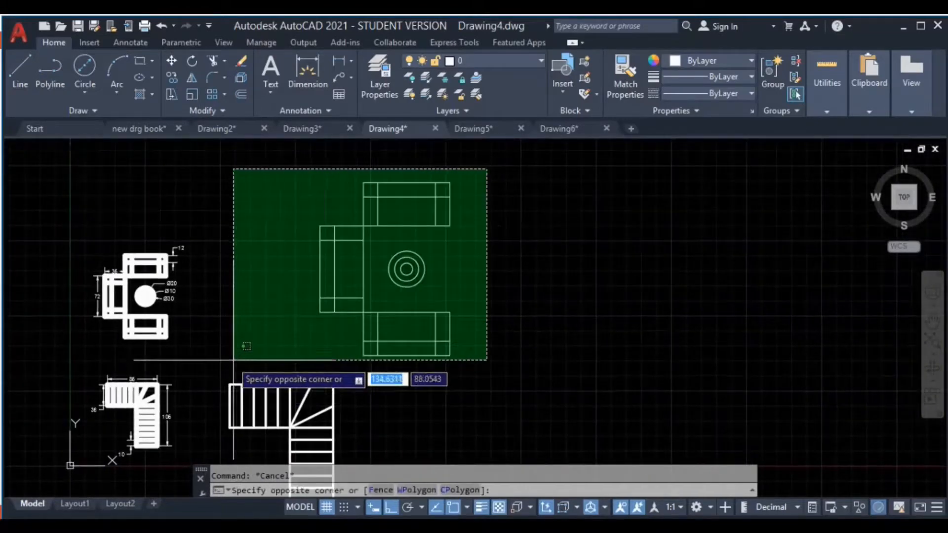
pyautogui.click(233, 360)
pyautogui.click(726, 77)
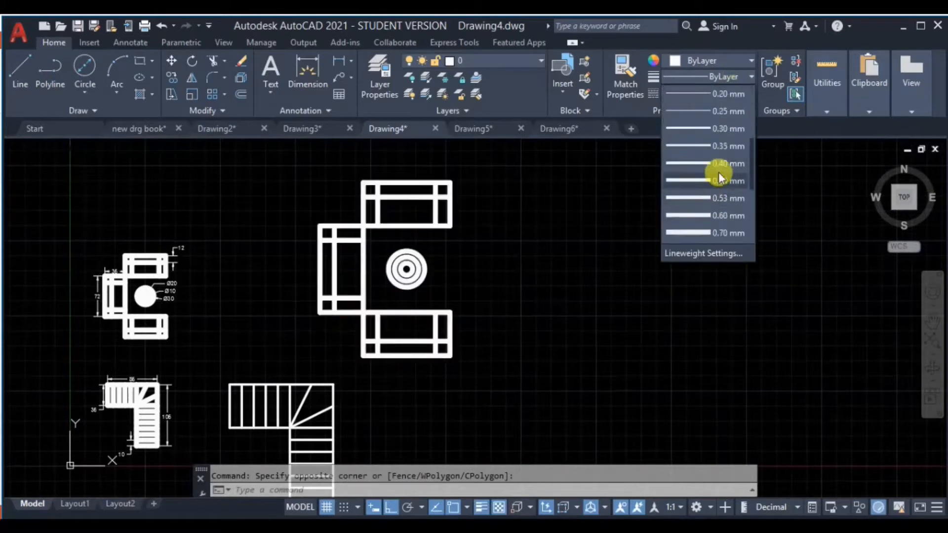
pyautogui.click(718, 163)
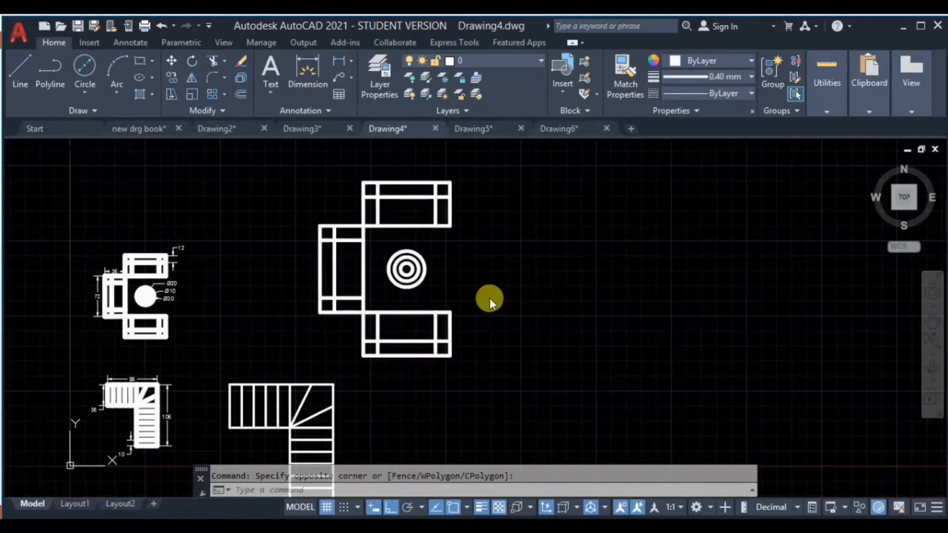
pyautogui.press('Escape')
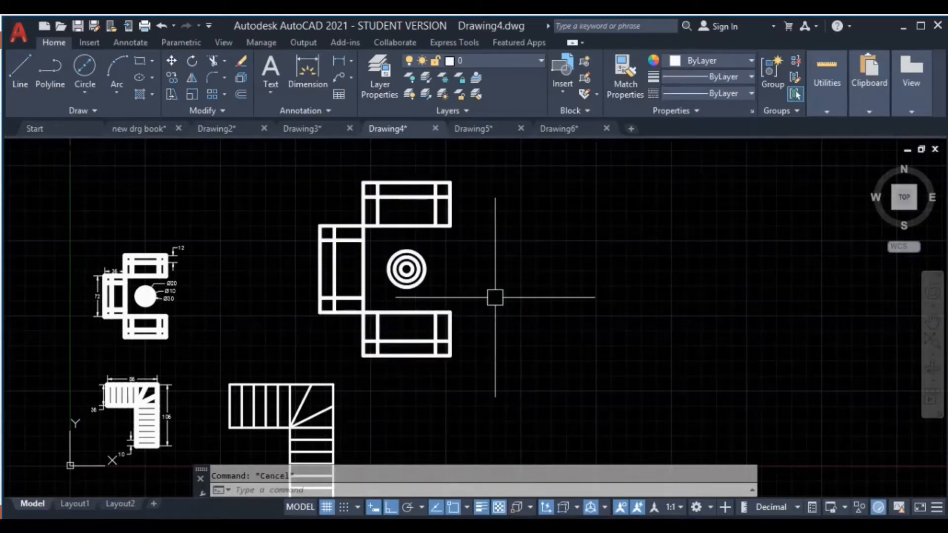